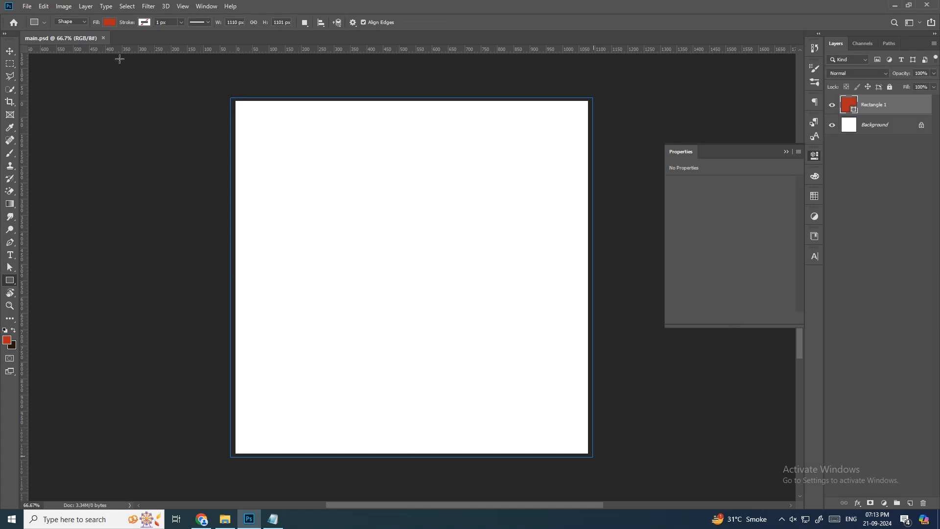
- Change the rectangle's fill colour to green #53772d
left_click(110, 23)
left_click(155, 43)
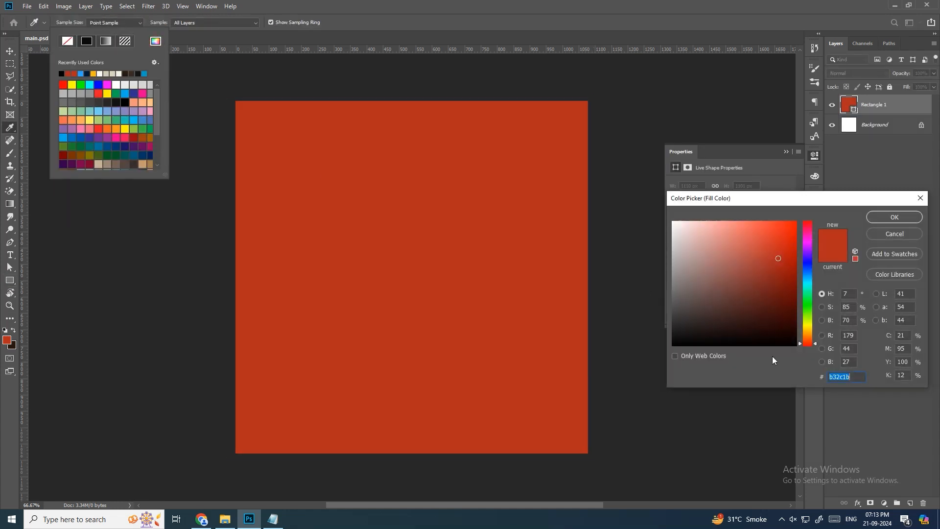
type("53772d")
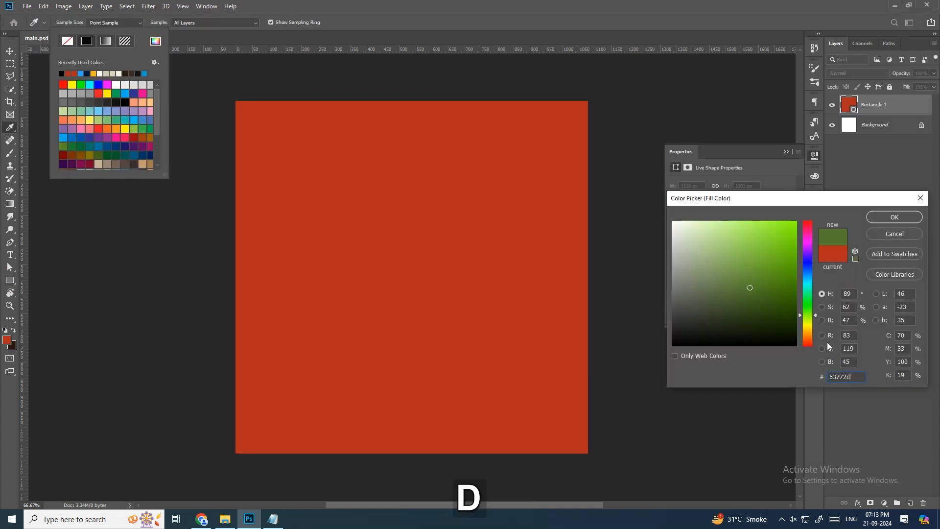
key("Return")
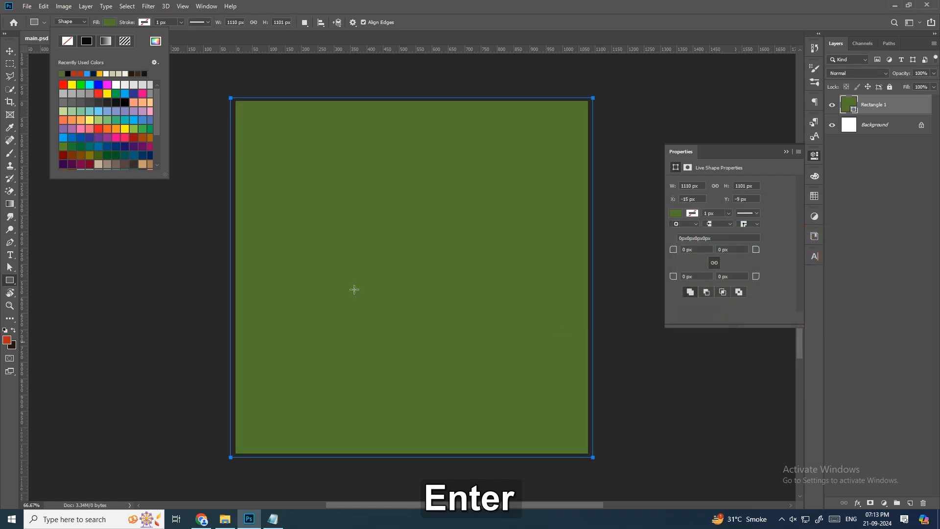
left_click(14, 57)
left_click(13, 55)
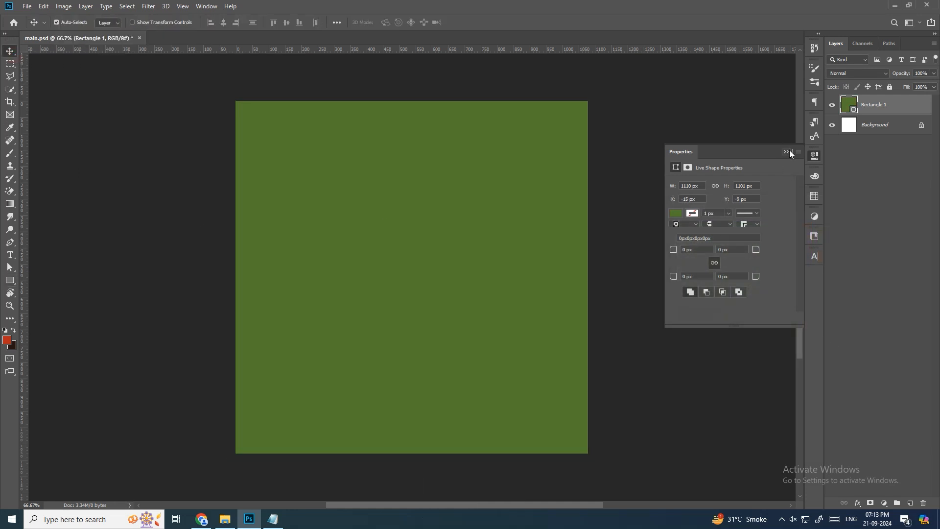
left_click(786, 152)
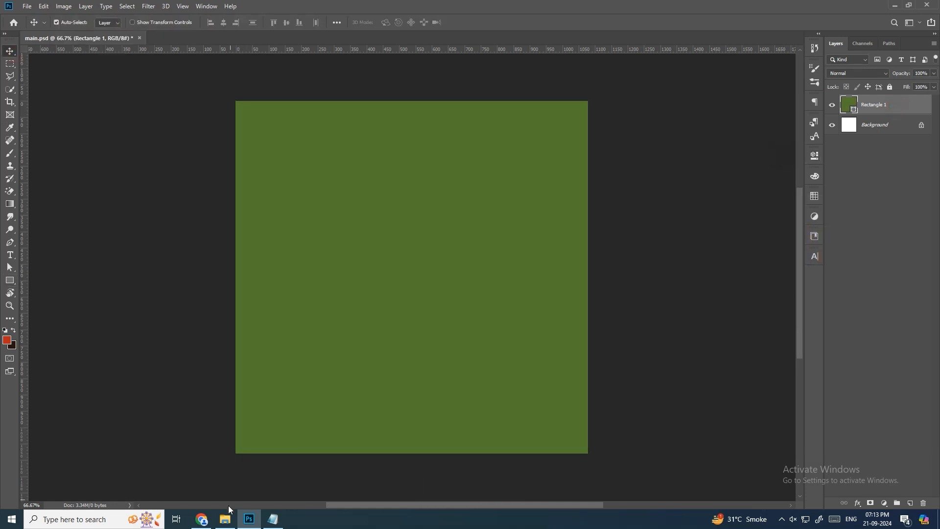
- Place img.png from the south indian food folder into the document, spanning the canvas width and aligned to its upper edge
left_click(224, 519)
left_click(299, 108)
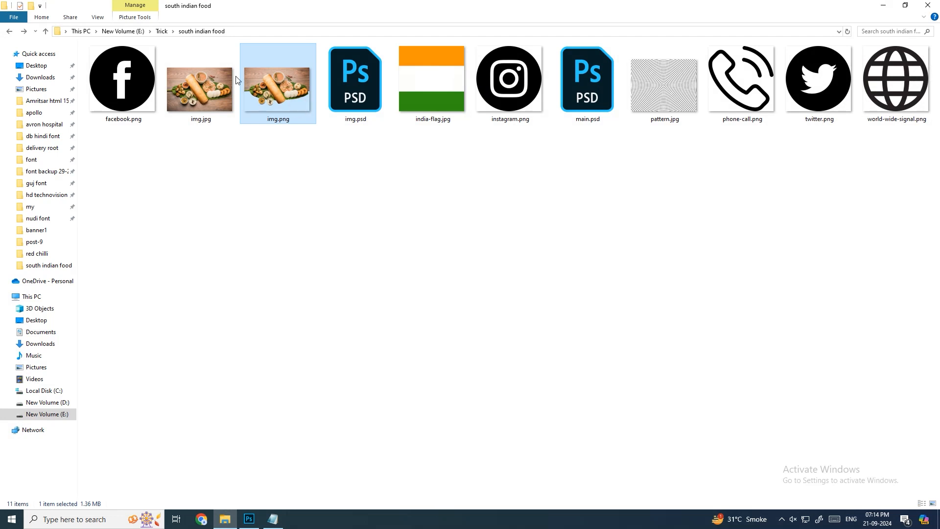
left_click_drag(278, 102, 519, 201)
key("alt+Tab")
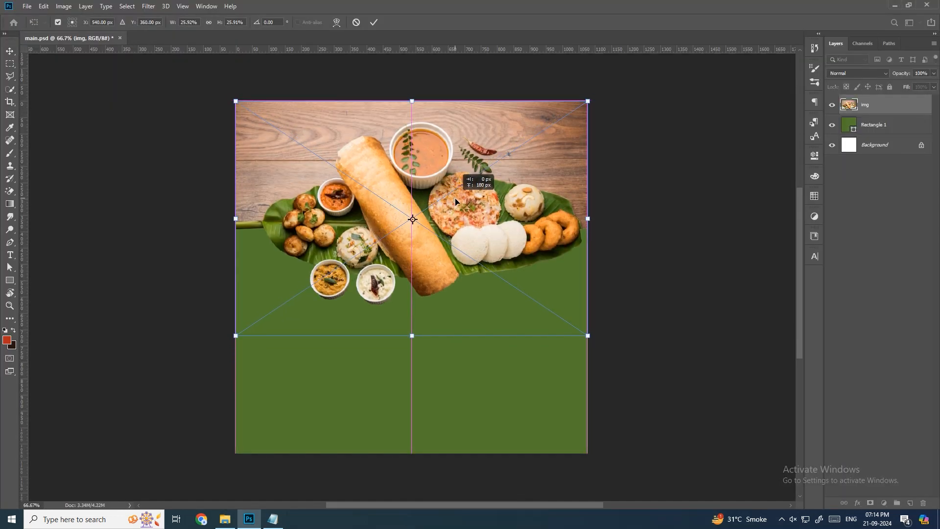
key("Return")
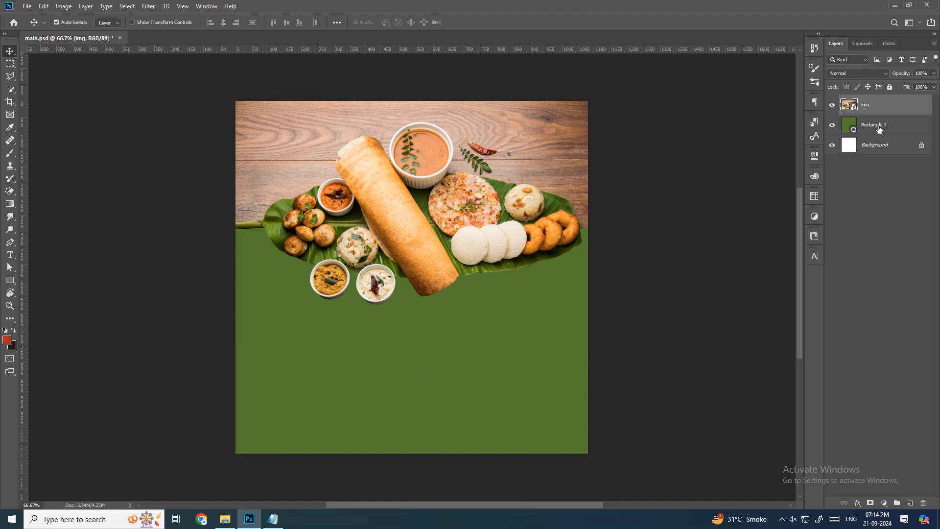
- Duplicate the img layer beneath the original and apply a Gaussian Blur to the copy
left_click(890, 114)
left_click_drag(914, 105, 889, 128)
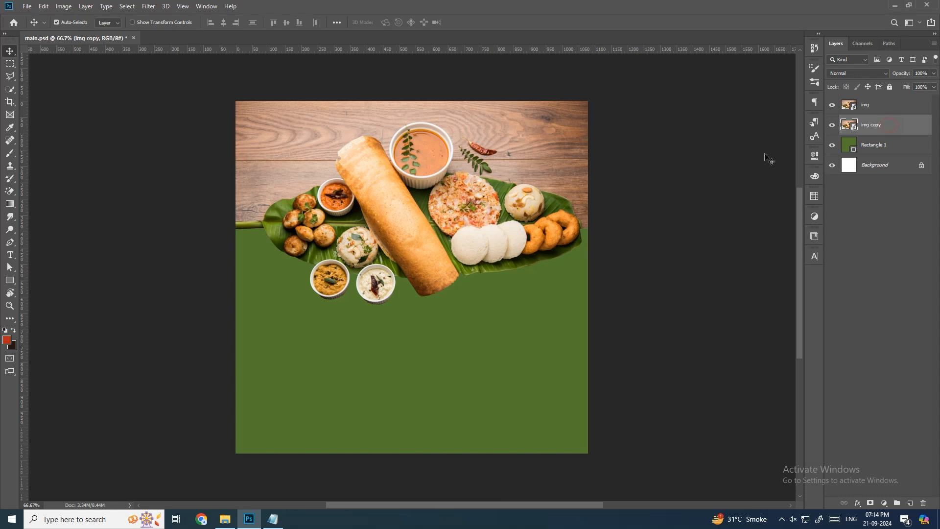
left_click(149, 7)
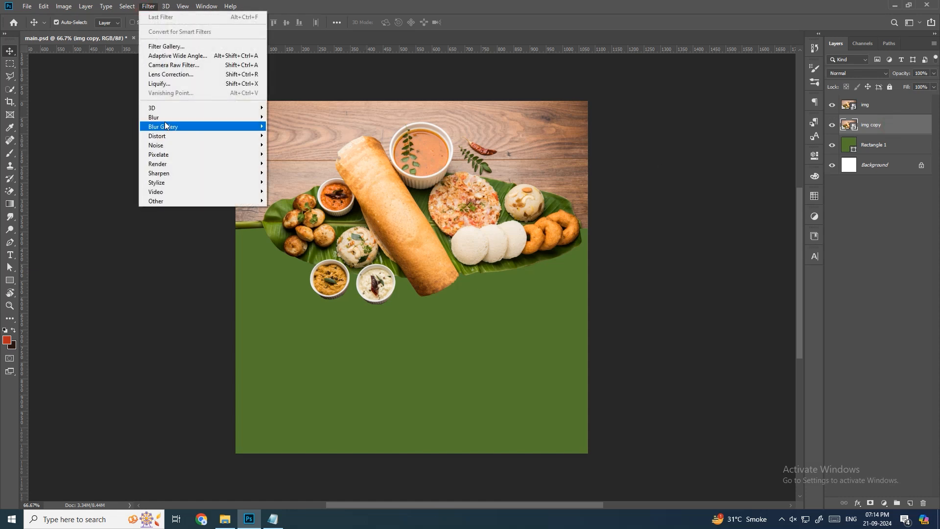
mouse_move(165, 121)
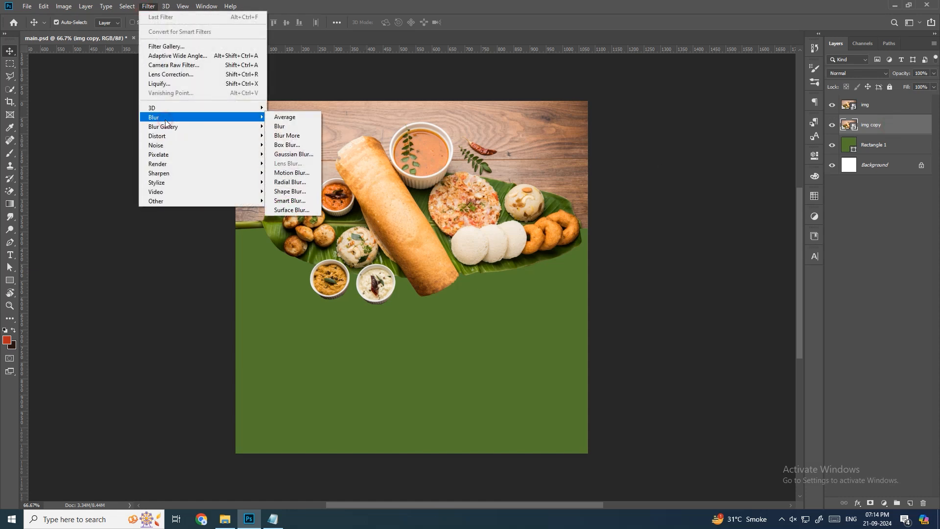
left_click(293, 153)
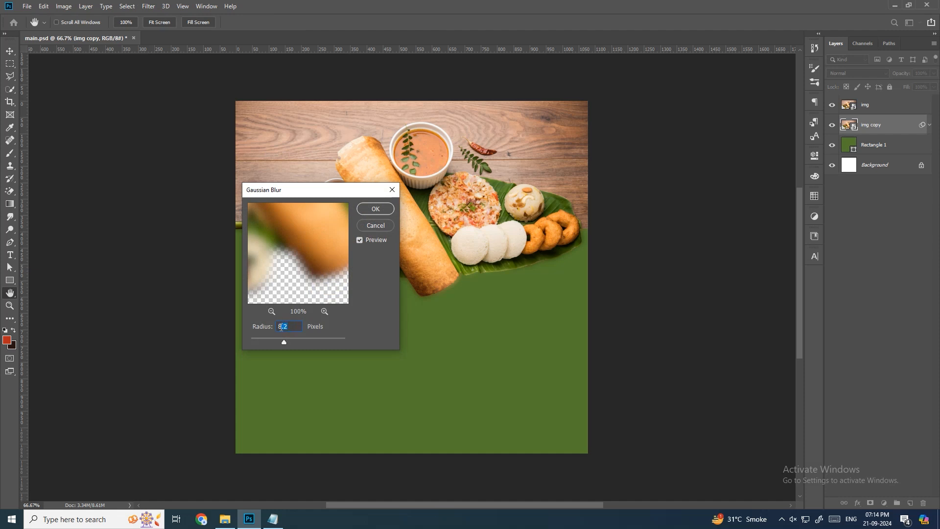
key("BackSpace")
left_click(375, 208)
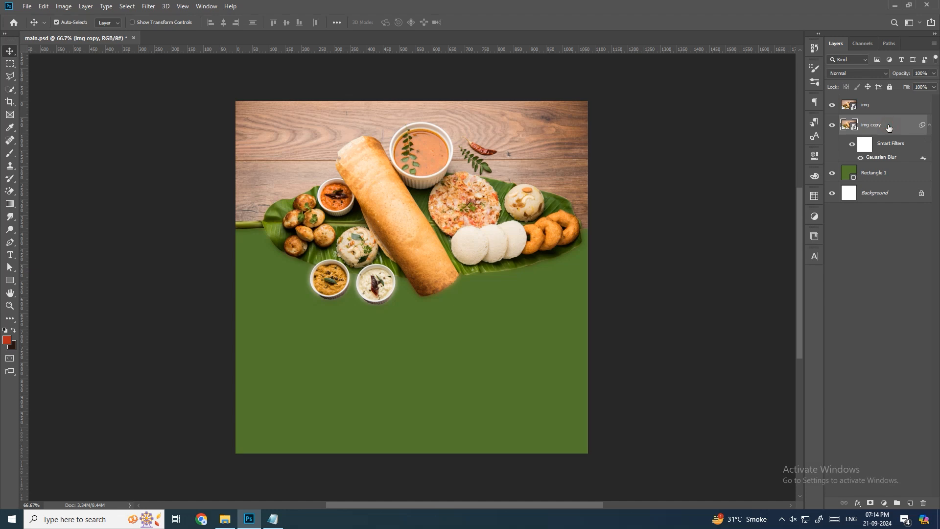
- Nudge the blurred copy slightly downward and add a Path Blur to it, with the path running diagonally down-left from the dosa's end
key("Down")
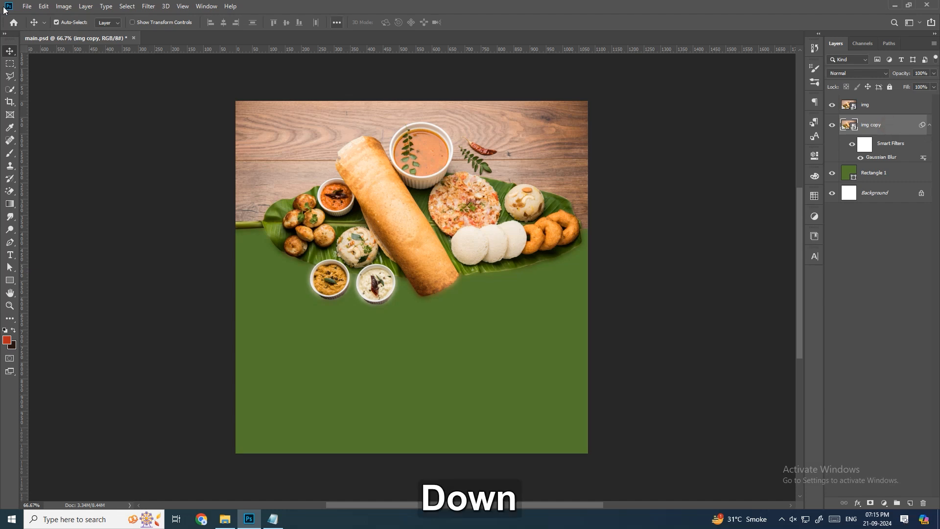
left_click(149, 6)
mouse_move(132, 4)
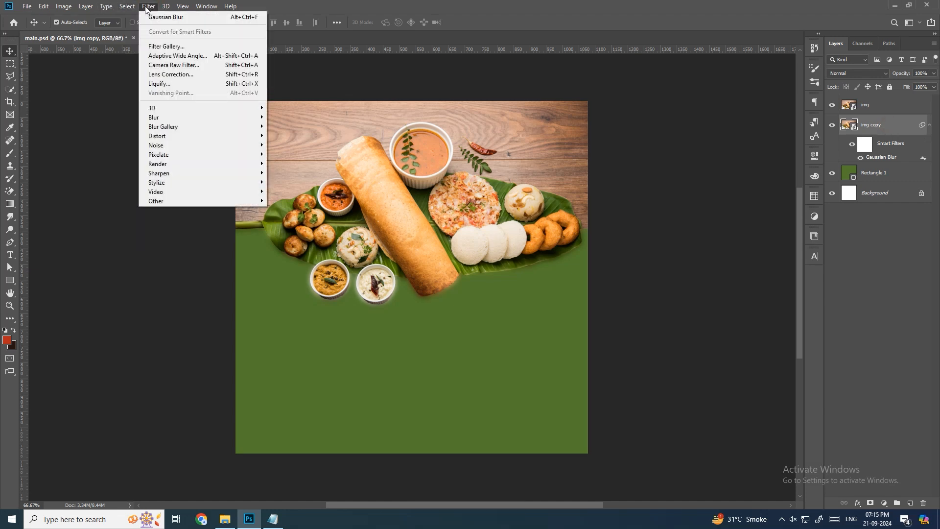
mouse_move(153, 128)
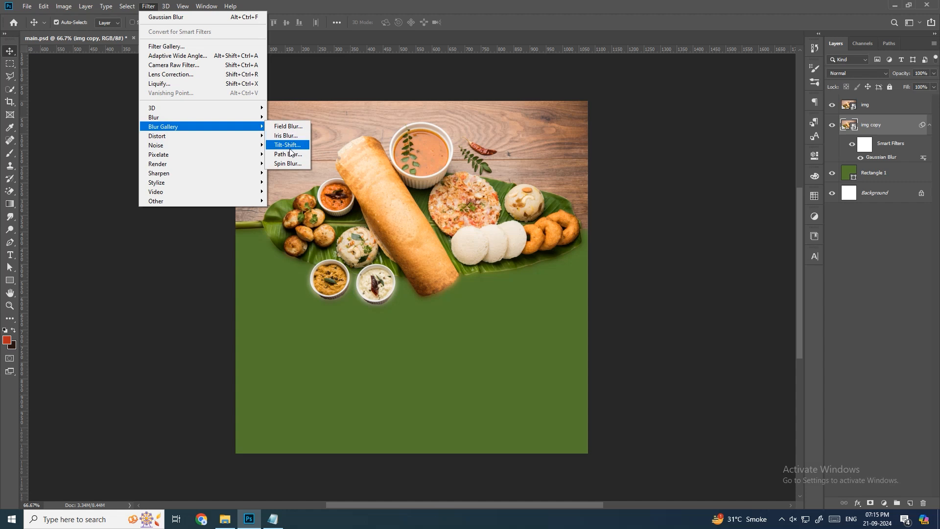
left_click(292, 148)
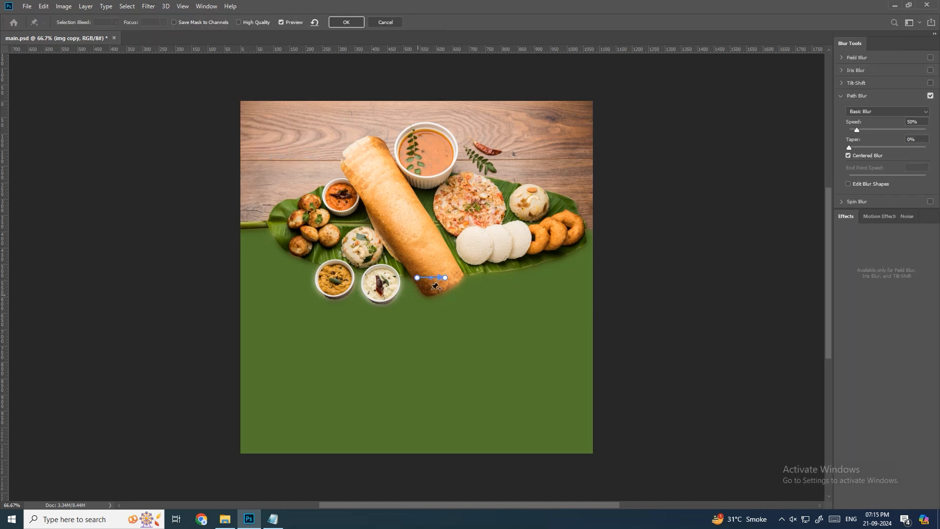
left_click_drag(445, 277, 393, 305)
- Set the Path Blur to Rear Sync Flash with a speed of about 197% and apply it
left_click(858, 113)
left_click(862, 124)
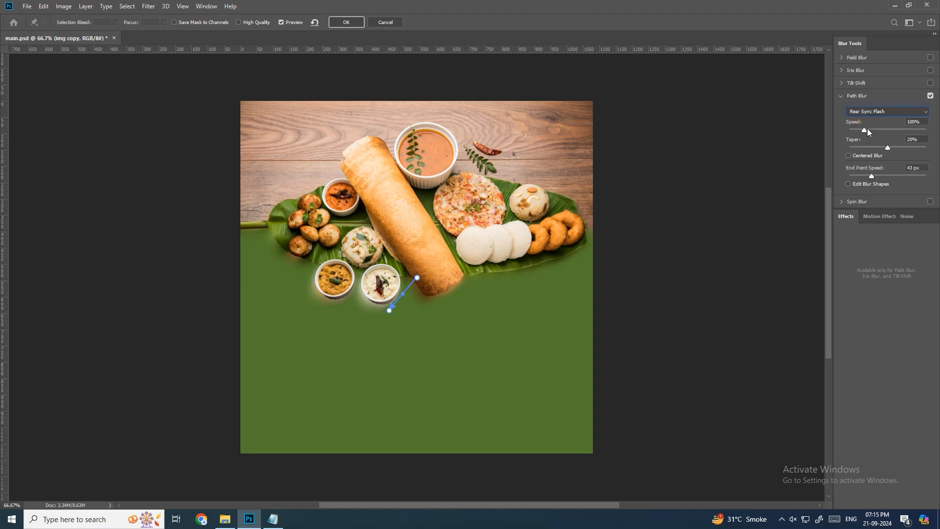
left_click_drag(868, 129, 877, 128)
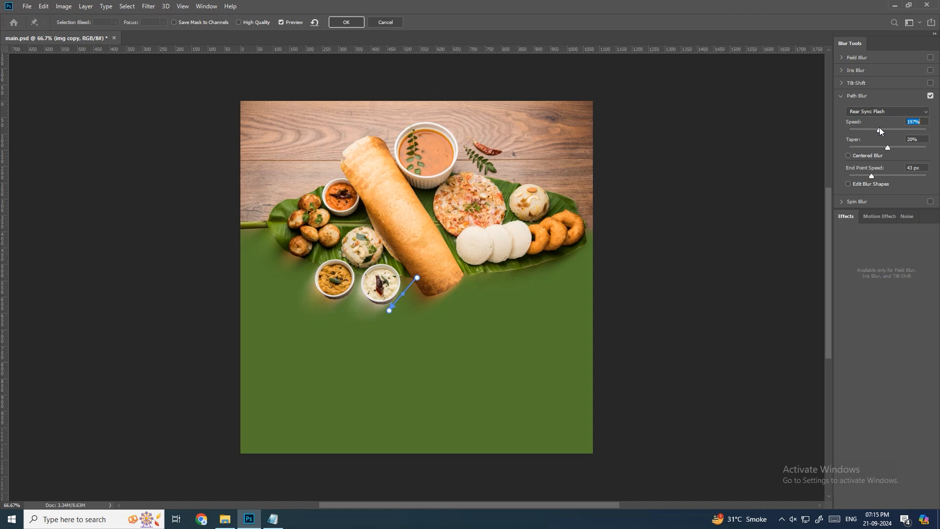
left_click_drag(879, 128, 878, 131)
left_click(346, 23)
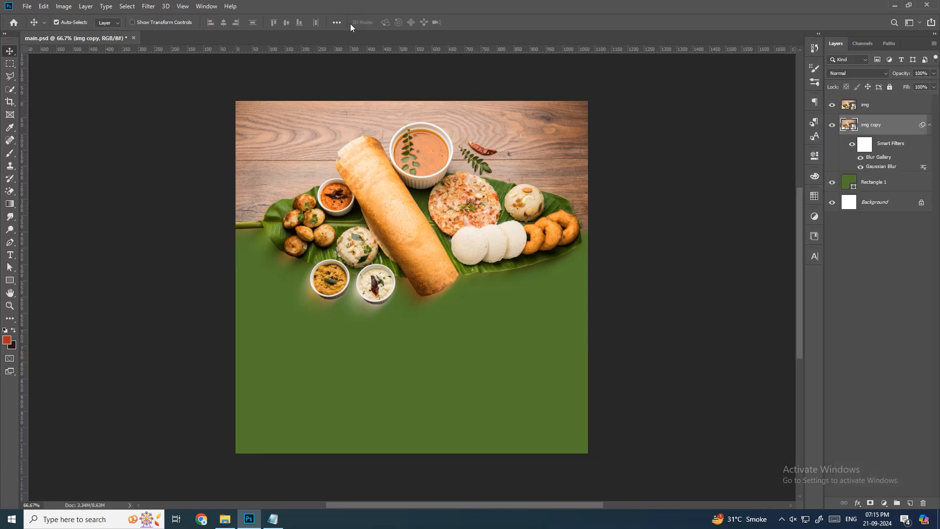
- Set the blurred copy's blend mode to Multiply and add a new empty layer directly above the green rectangle
left_click(865, 72)
left_click(844, 112)
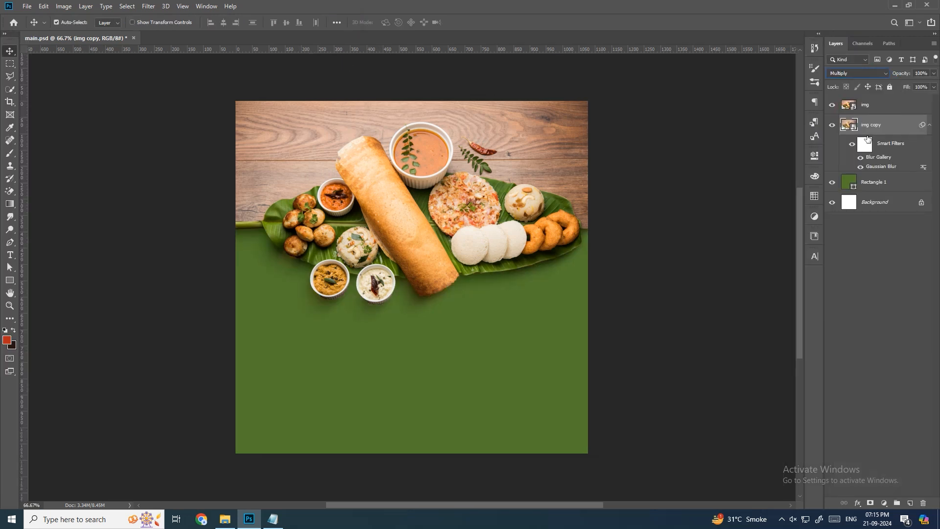
left_click(887, 197)
left_click(887, 180)
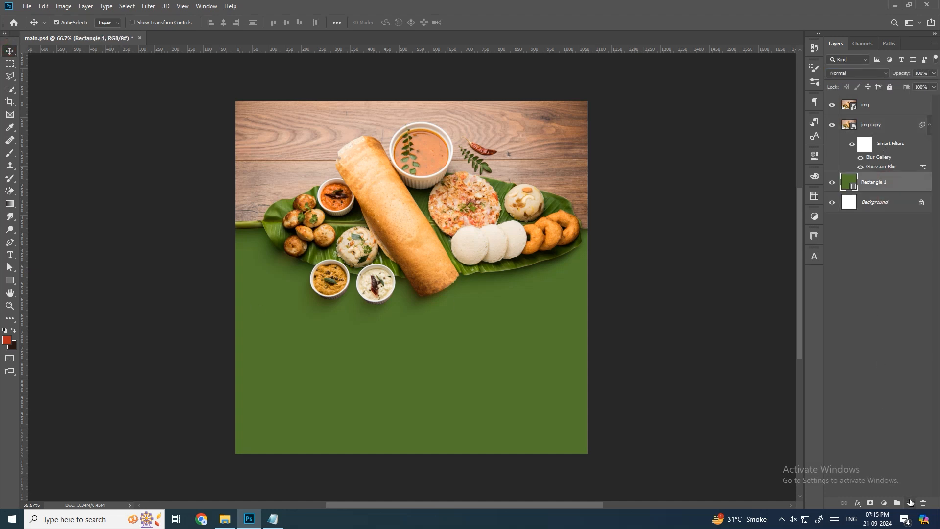
left_click(910, 502)
- Place pattern.jpg from the image folder above the green rectangle, covering the green area
key("alt")
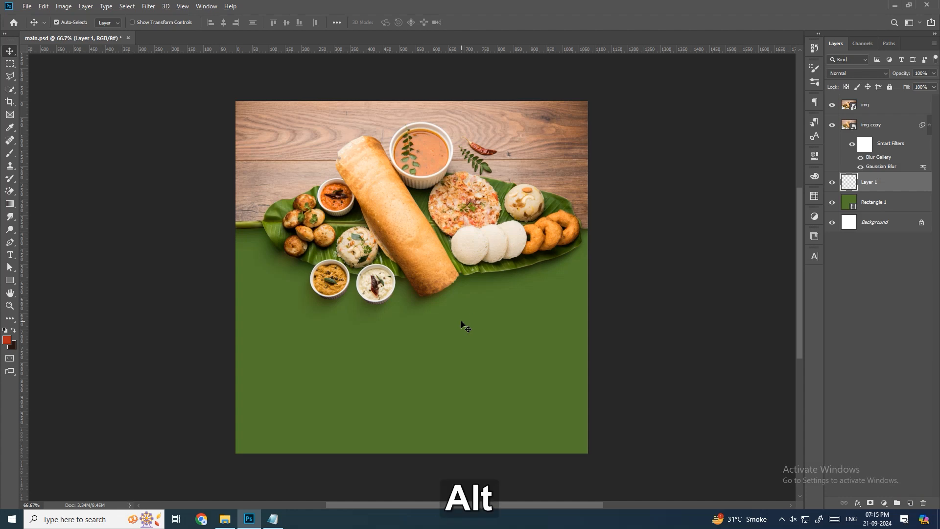
left_click(232, 517)
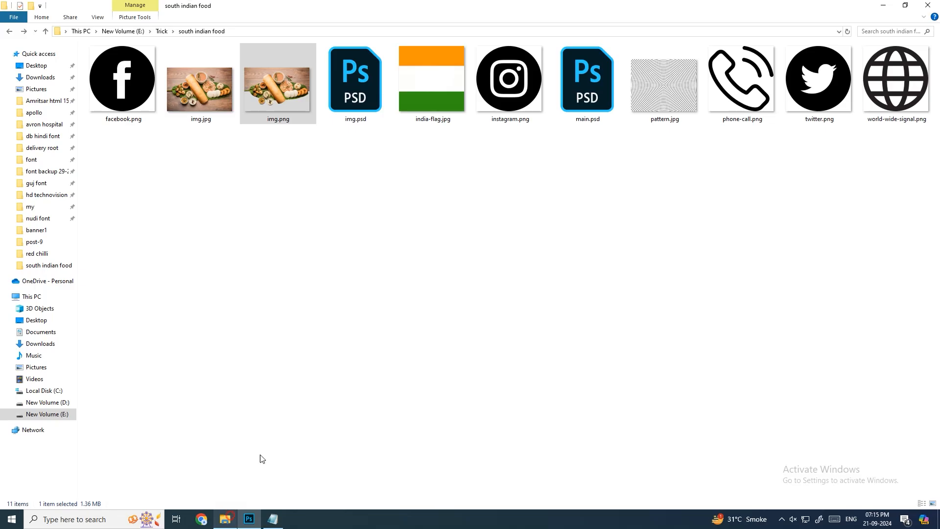
left_click(667, 95)
key("alt+Tab")
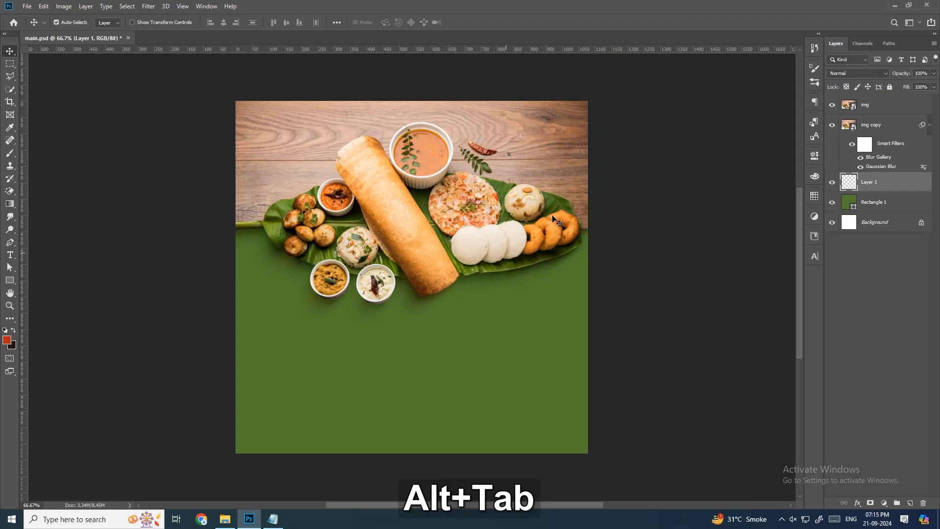
left_click_drag(538, 205, 597, 255)
key("Return")
- Set the pattern layer's blend mode to Divide and its fill to 5%
left_click(857, 73)
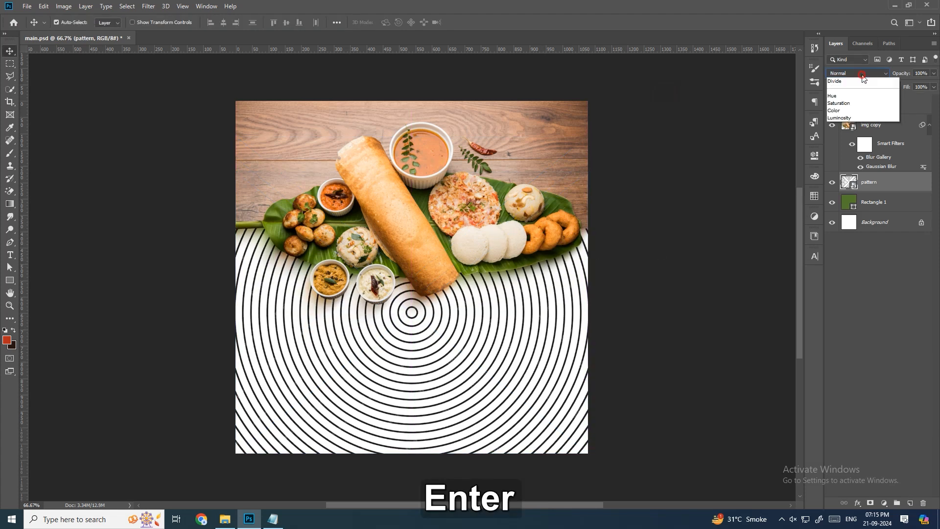
left_click(831, 273)
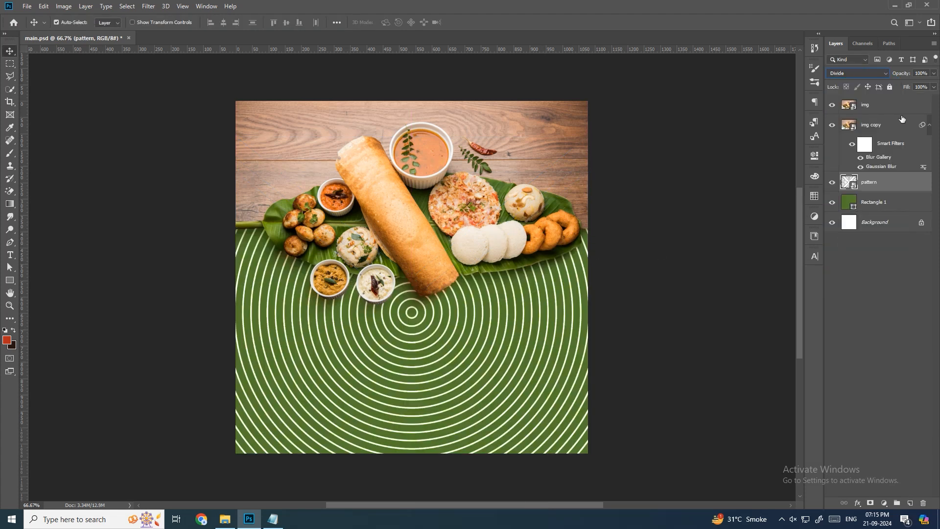
type("5")
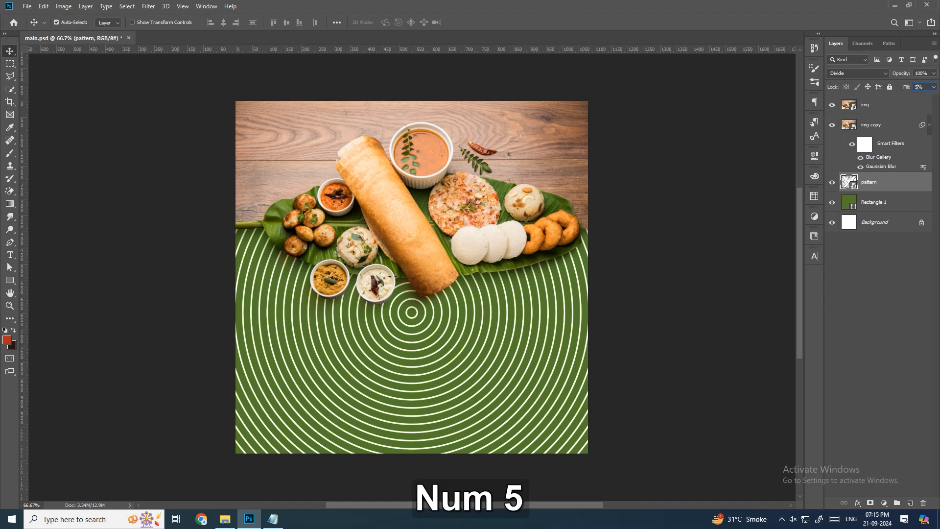
key("Return")
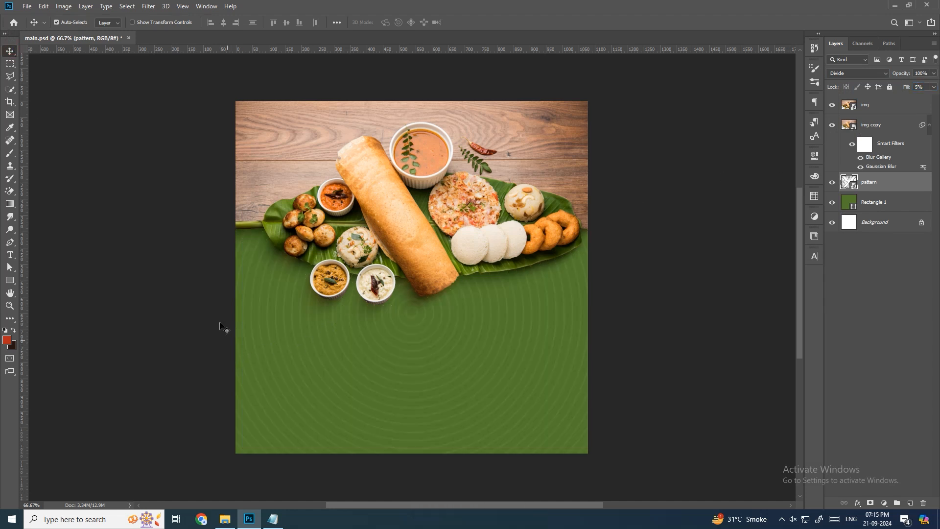
- Switch to the Notepad text and copy the lines "South" and "Indian", leaving Notepad minimized
scroll(392, 352, "up", 1)
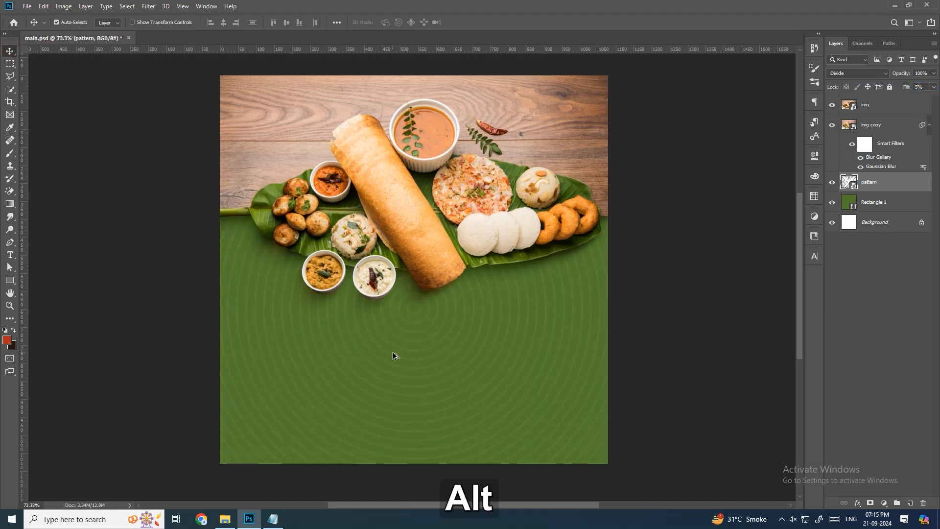
left_click(272, 519)
left_click_drag(441, 194, 371, 195)
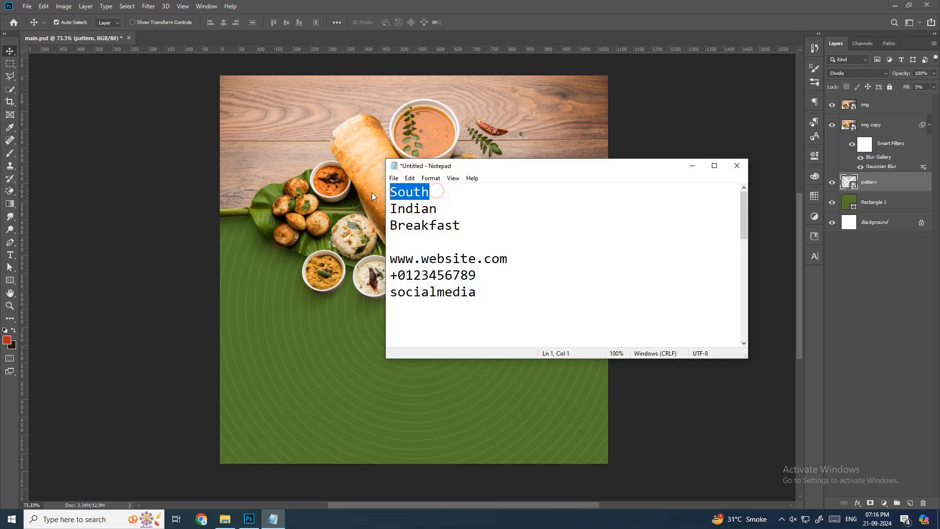
left_click_drag(447, 211, 447, 212)
key("ctrl+c")
left_click(692, 166)
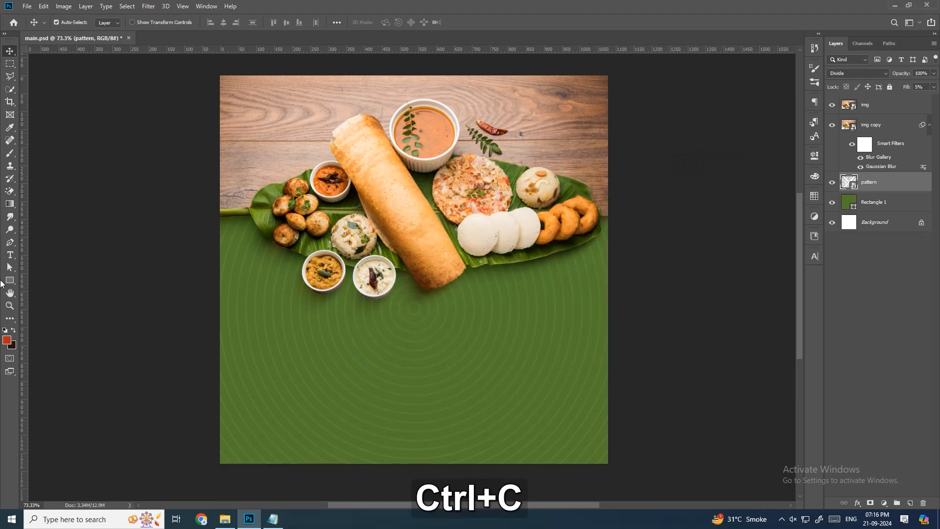
- Paste "South Indian" as new two-line text on the green area below the food
left_click(10, 257)
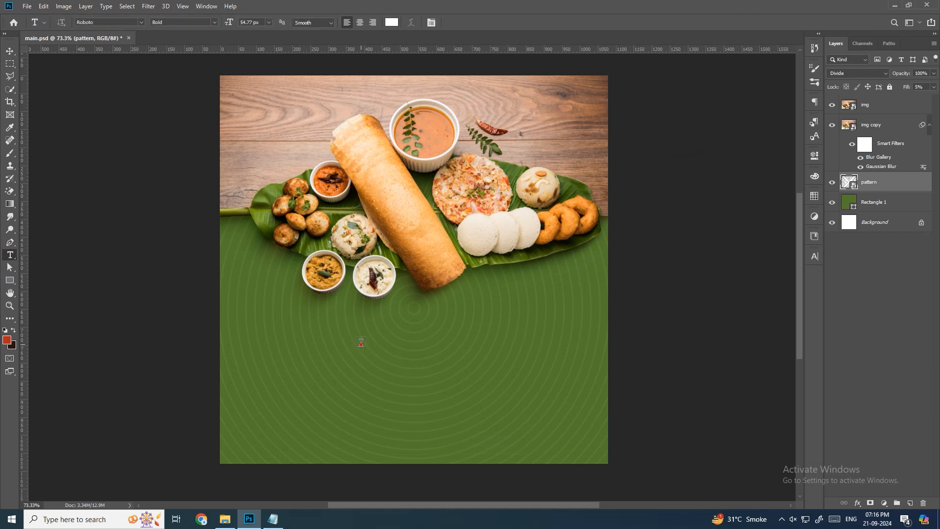
left_click(361, 343)
key("ctrl+v")
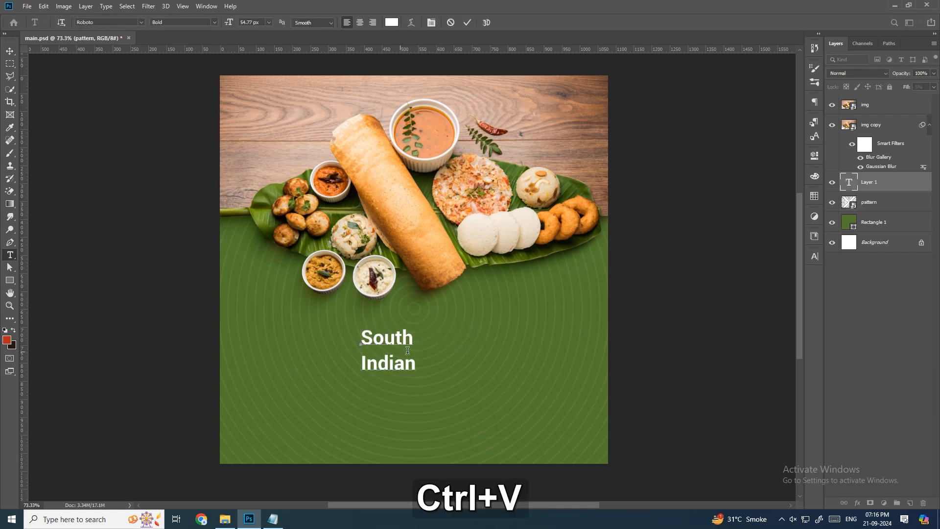
- Set both lines of the "South Indian" text in all caps
key("ctrl+a")
left_click(815, 256)
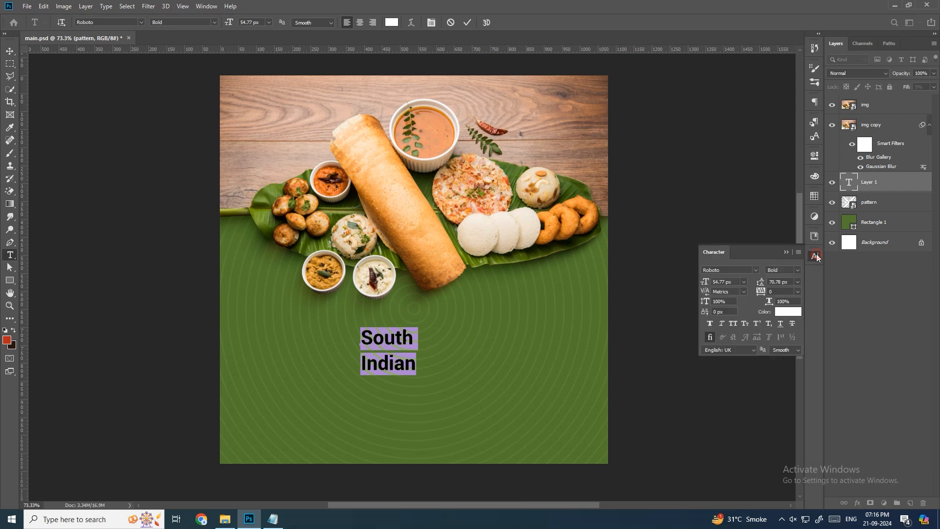
left_click(733, 324)
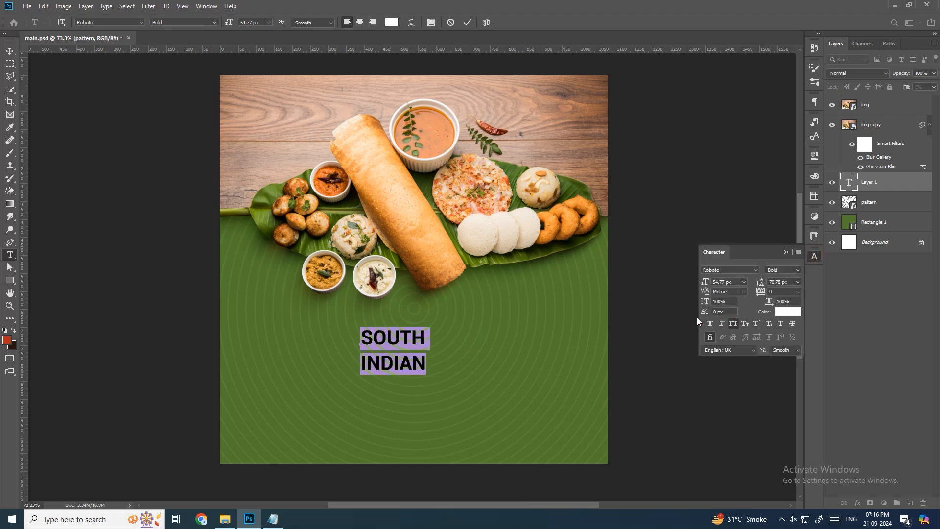
- Cut the second line, "Indian", out of the text so only "South" remains, and commit the edit
left_click(415, 360)
double_click(413, 361)
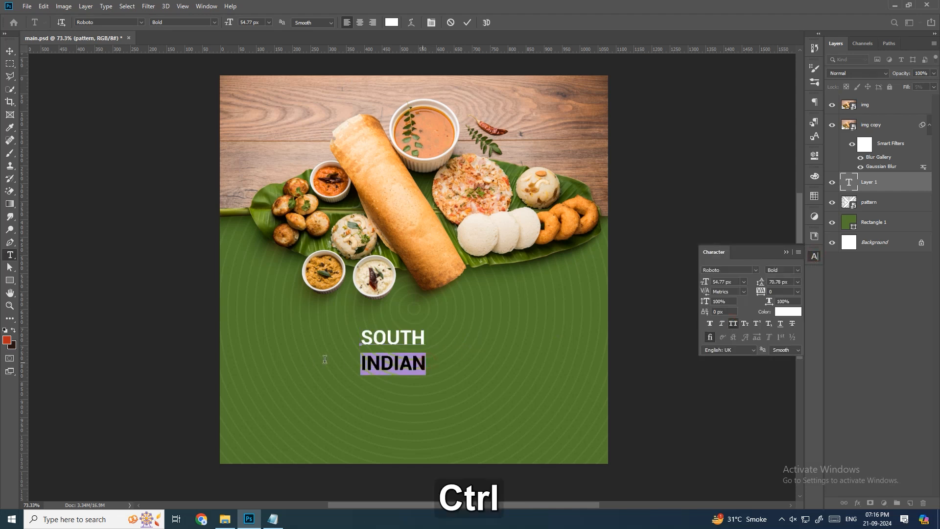
key("ctrl+x")
key("BackSpace")
left_click(10, 51)
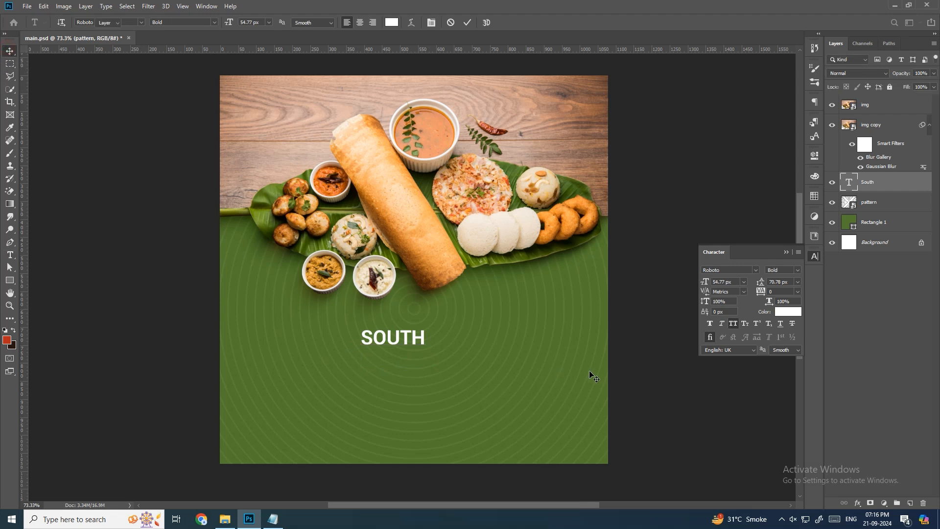
- Set the SOUTH text in Gotham Ultra, enlarge it to about 227 px, and place it just below the food
type("gotham")
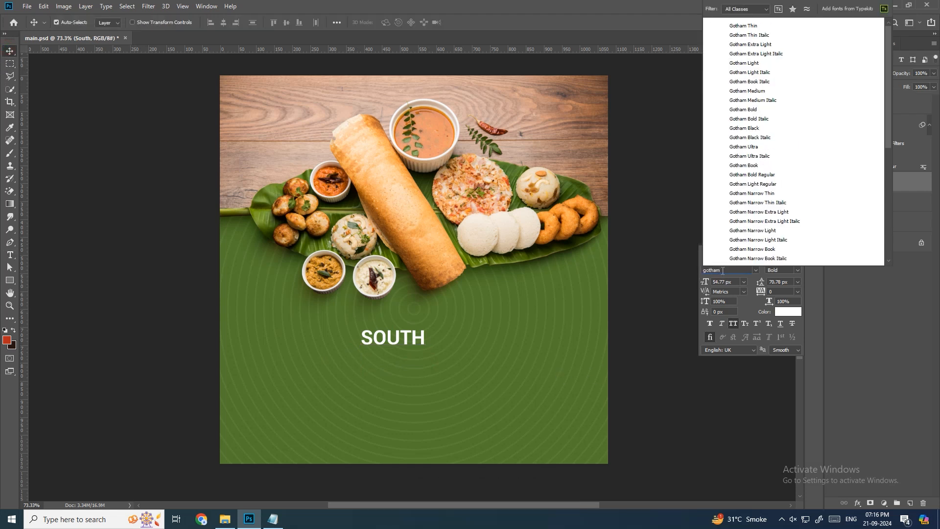
left_click(749, 147)
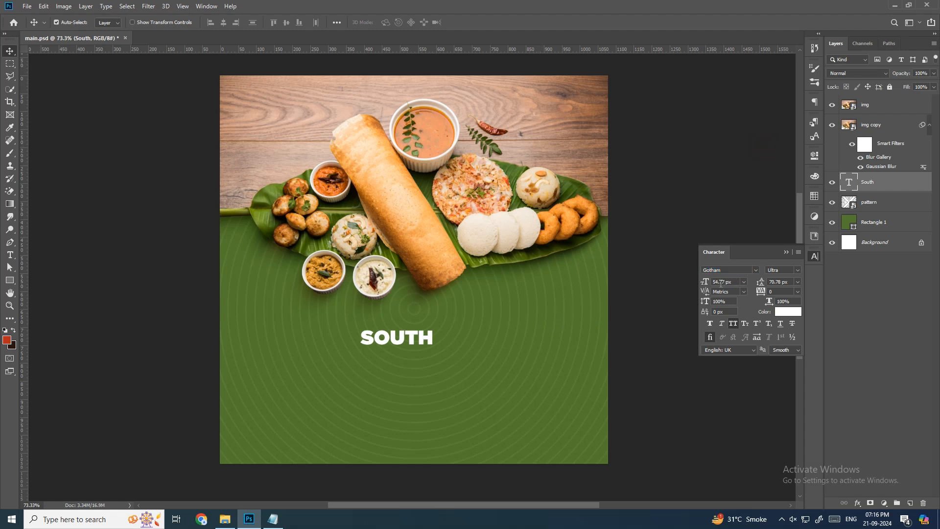
key("ctrl+t")
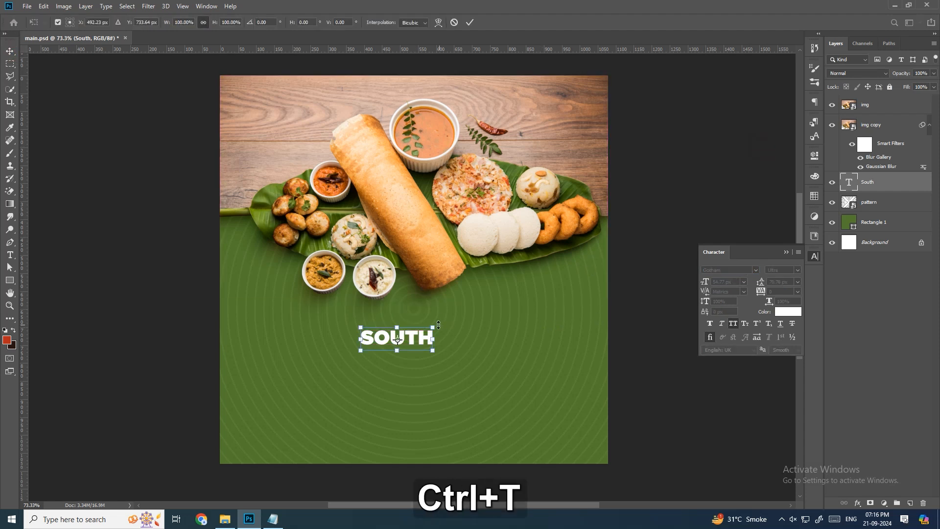
left_click_drag(437, 324, 547, 291)
left_click_drag(497, 336, 511, 315)
key("Return")
- Nudge the SOUTH text up and slightly right so its top tucks behind the bowls and dosa
key("Up")
key("Up")
key("Up")
key("Up")
key("Up")
key("Up")
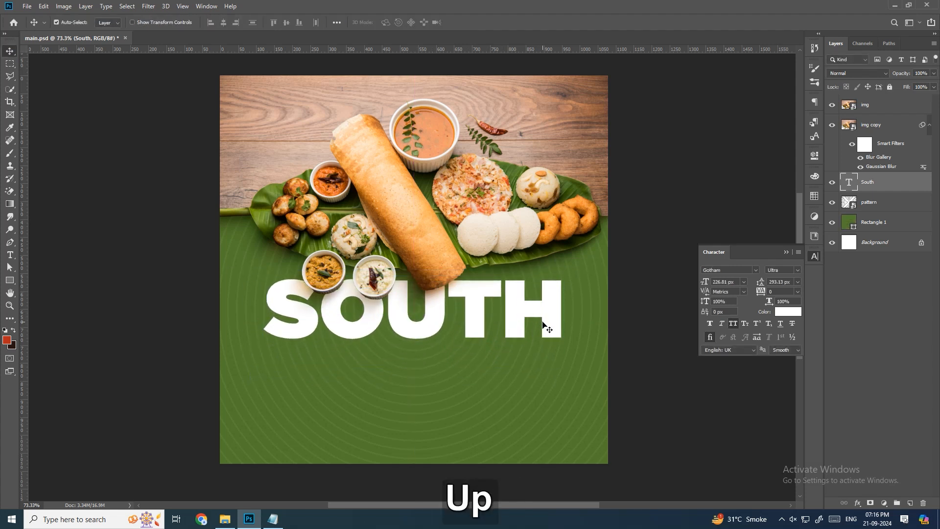
key("Up")
key("Up")
key("Down")
key("Up")
key("Up")
key("Up")
key("Up")
key("Up")
key("Up")
key("Up")
key("Up")
key("Up")
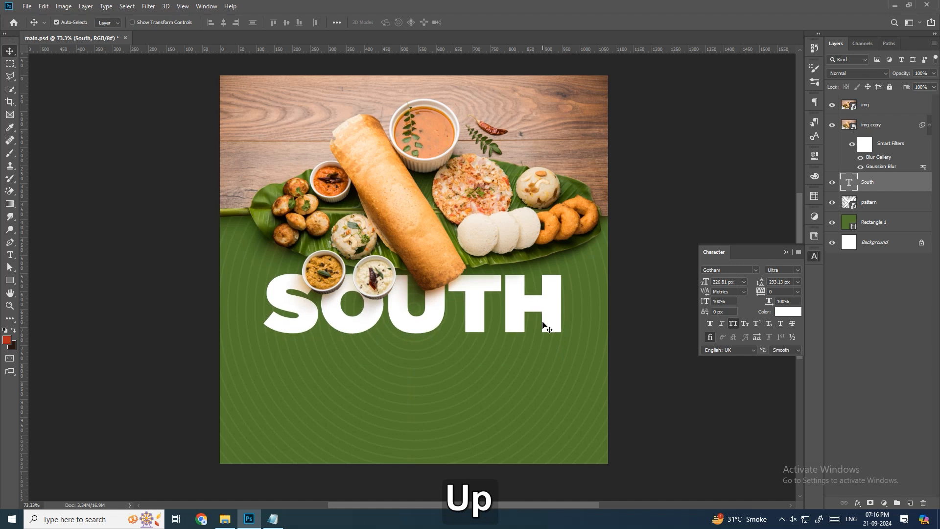
key("Right")
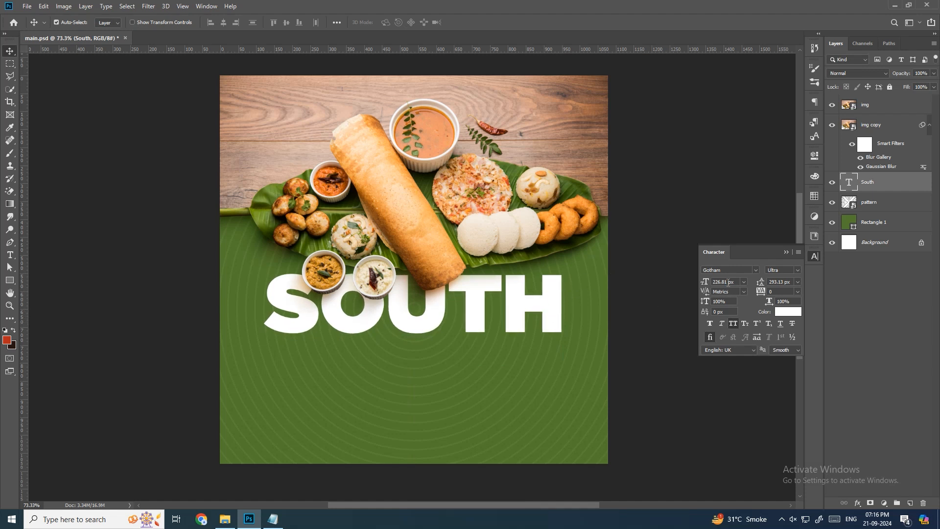
- Scale the SOUTH text up from its centre to about 246 px and nudge it slightly down
key("ctrl+t")
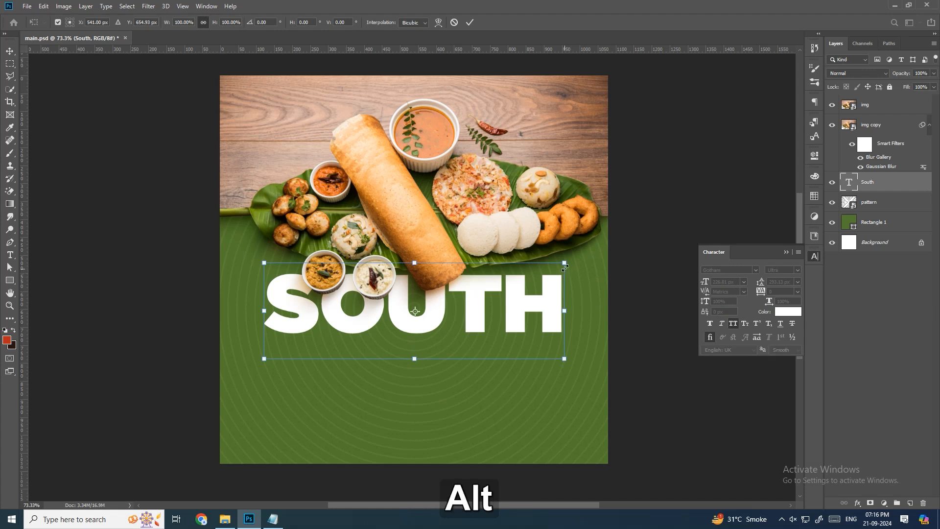
left_click_drag(566, 262, 580, 259)
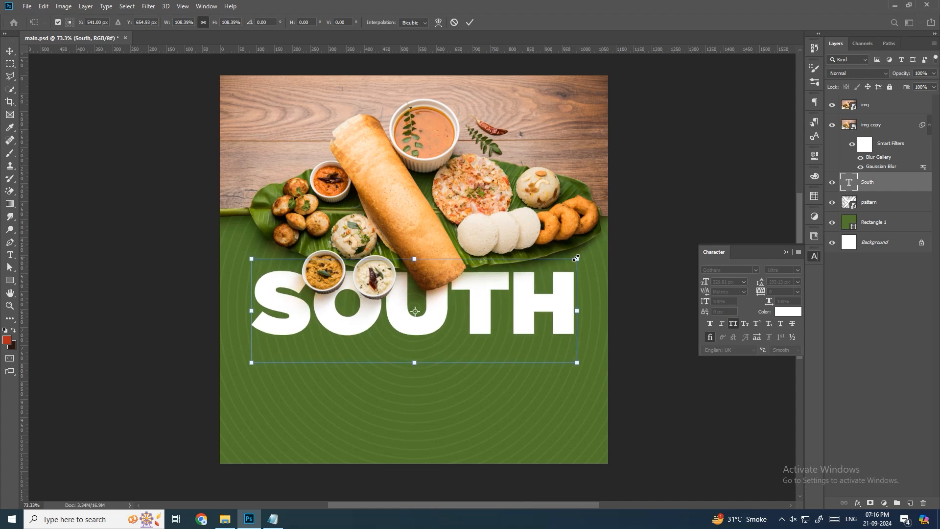
key("Return")
key("Down")
key("Down")
key("Down")
key("Down")
key("Down")
key("Down")
key("Down")
key("Down")
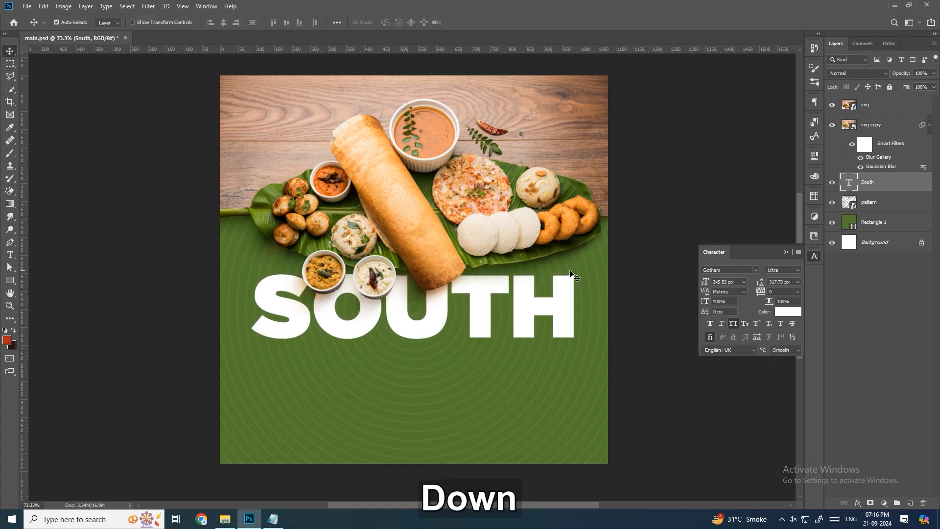
- Duplicate the SOUTH text directly below the original and copy the word "Indian" from the Notepad text
left_click_drag(563, 290, 562, 356)
left_click(273, 519)
left_click(446, 224)
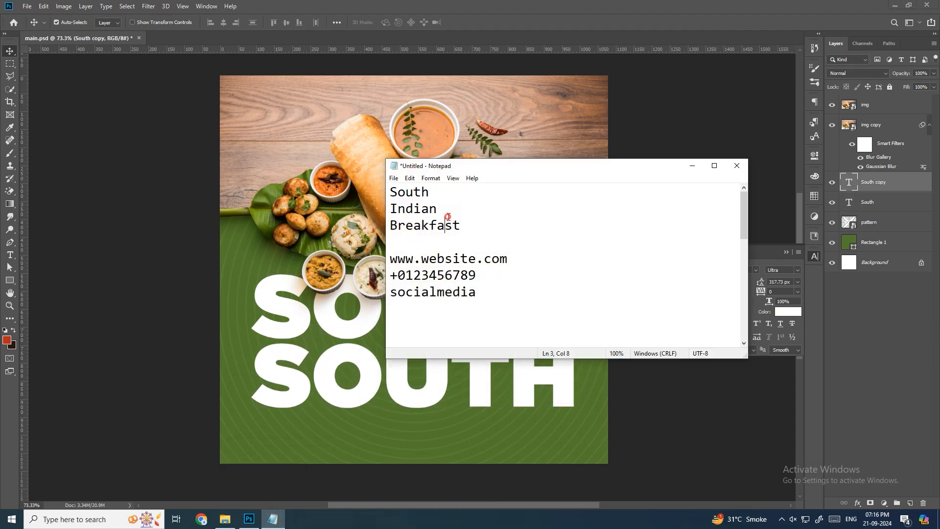
double_click(446, 209)
key("ctrl+c")
left_click(691, 166)
- Replace the wording of the lower SOUTH copy with the copied "Indian" and commit the edit
key("t")
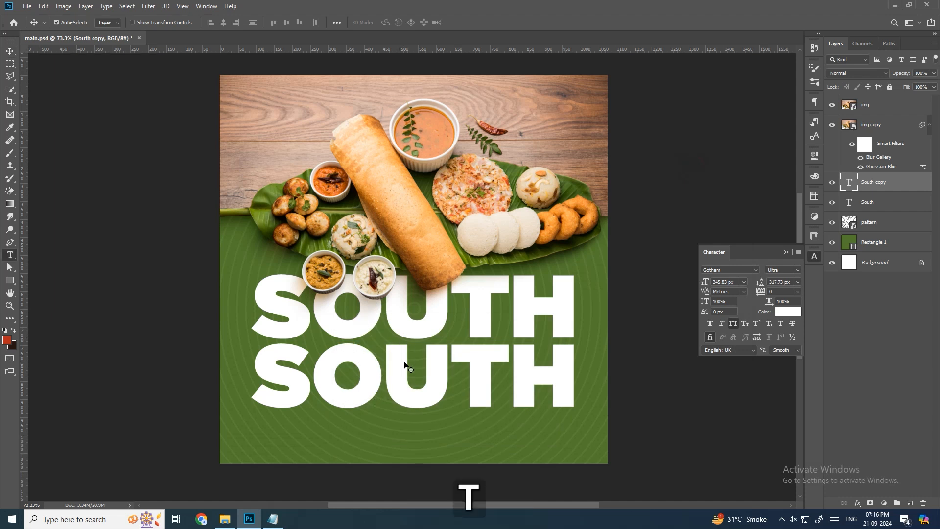
left_click(404, 365)
key("ctrl+a")
key("ctrl+v")
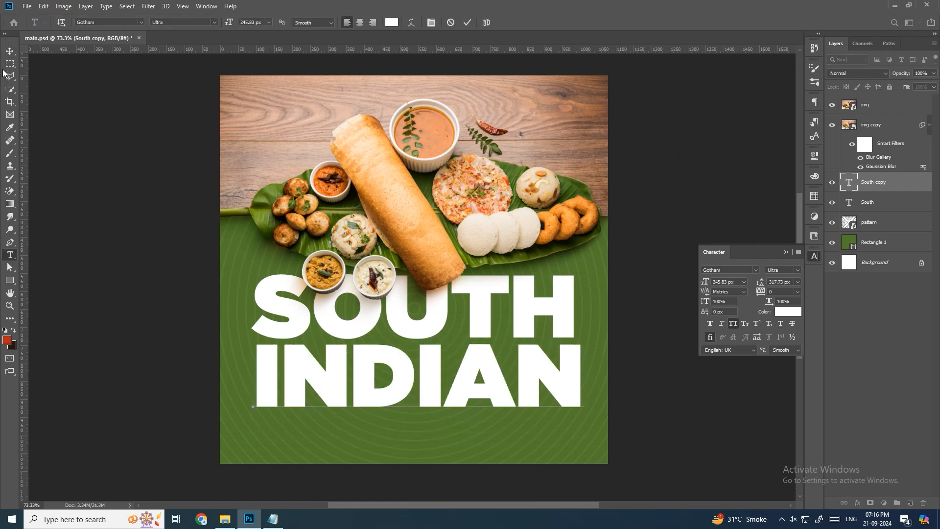
left_click(10, 51)
- Center the SOUTH and INDIAN text layers horizontally on the canvas, then clear the selection
left_click(536, 312, "shift")
key("ctrl+a")
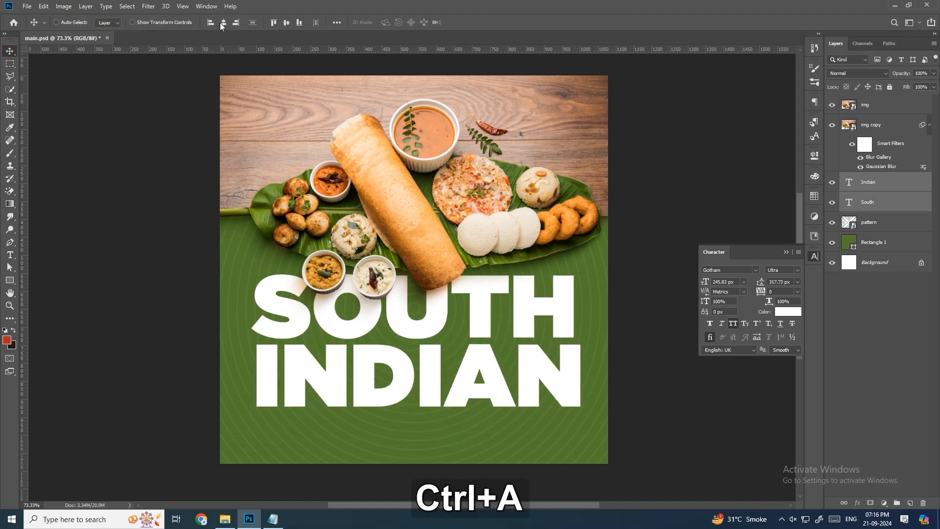
left_click(223, 22)
key("ctrl+d")
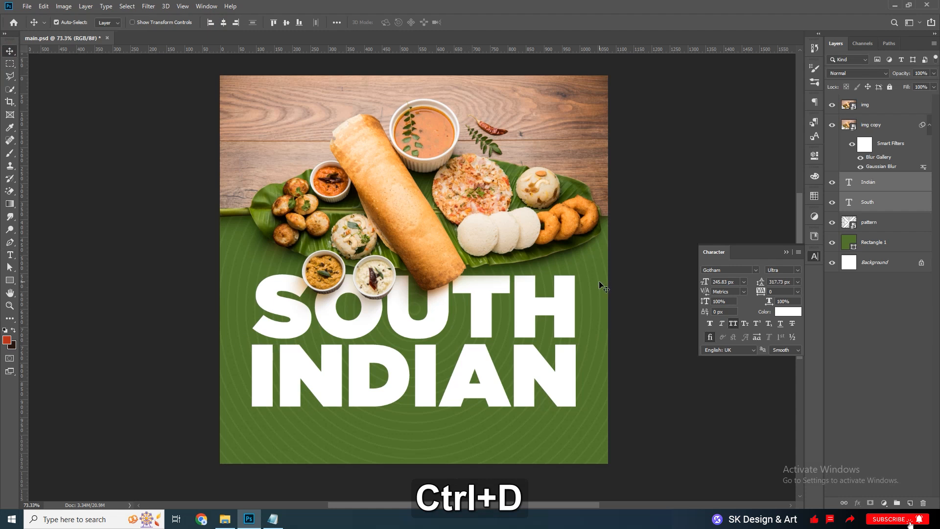
left_click(606, 359)
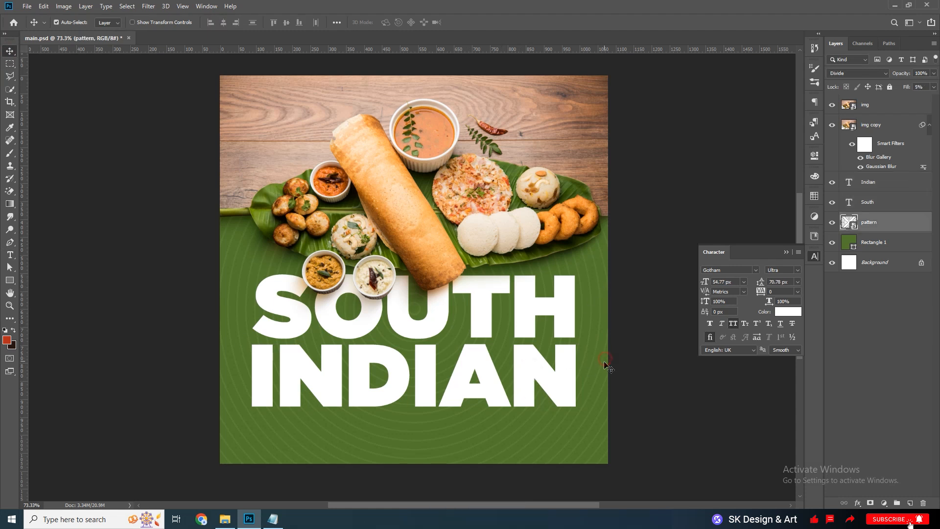
- Nudge the INDIAN text slightly down to widen the gap below SOUTH, then collapse the character settings and deselect the layer
left_click(555, 373)
key("Down")
key("Down")
key("Down")
key("Down")
key("Down")
key("Down")
key("Down")
key("Down")
key("Down")
key("Down")
key("Down")
key("Down")
key("Down")
key("Down")
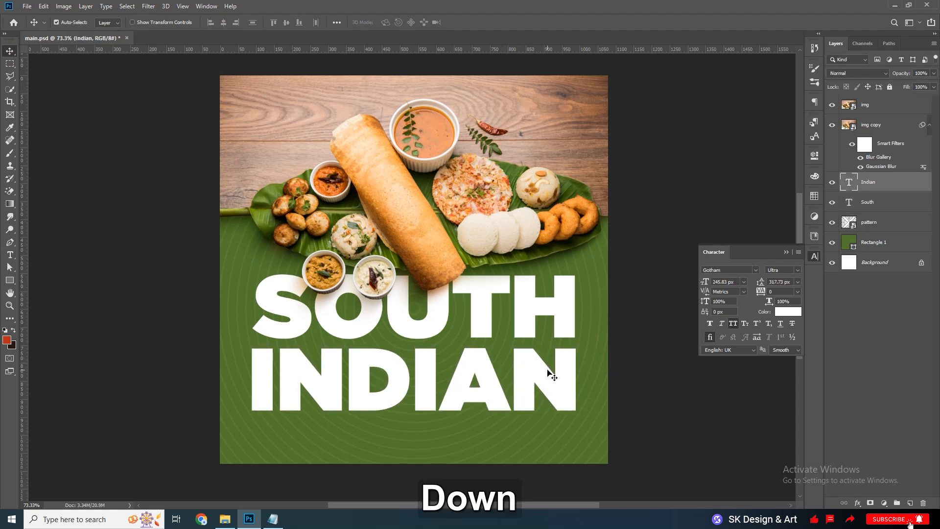
key("Up")
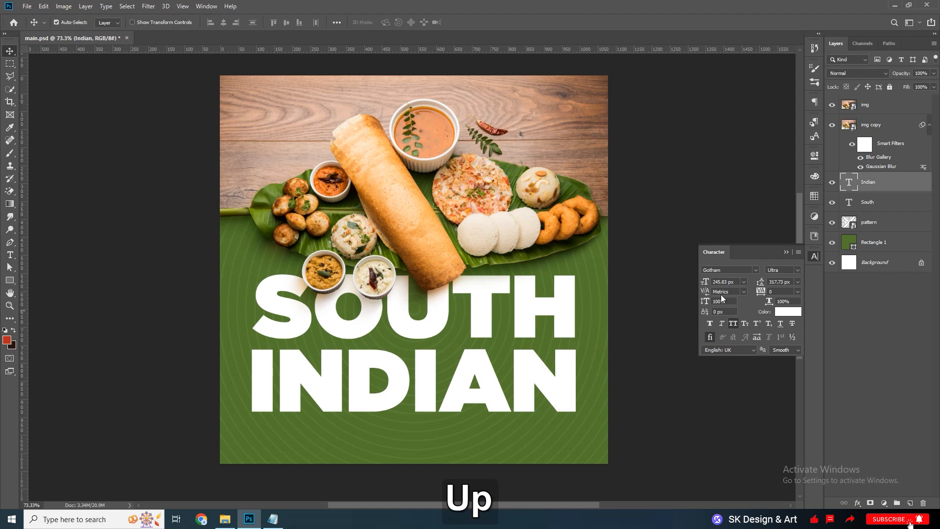
left_click(784, 253)
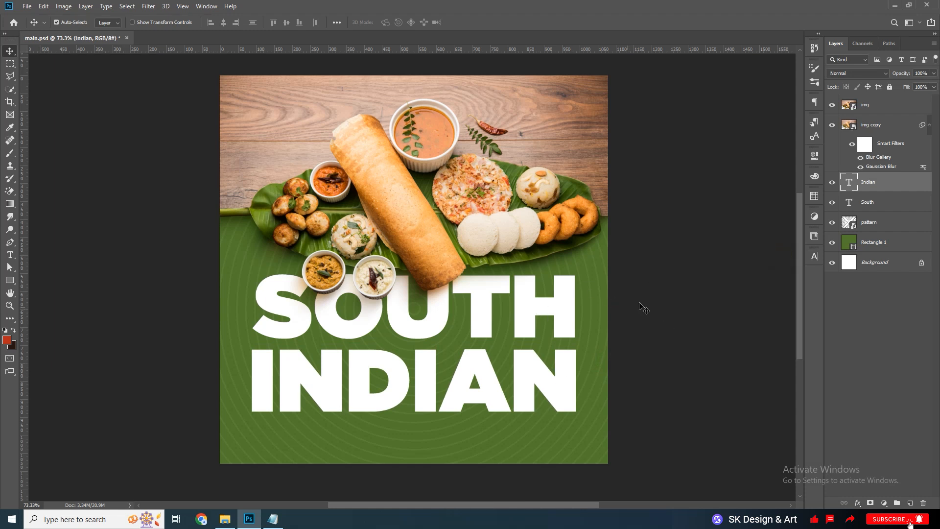
left_click(667, 302)
- Copy the word "Breakfast" from the Notepad text and minimize Notepad
left_click(273, 518)
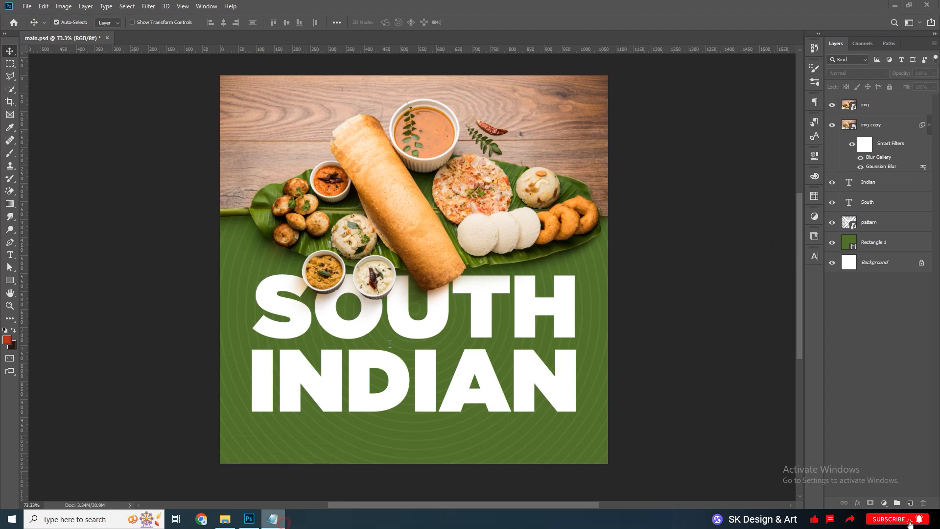
left_click_drag(491, 223, 385, 229)
key("ctrl+c")
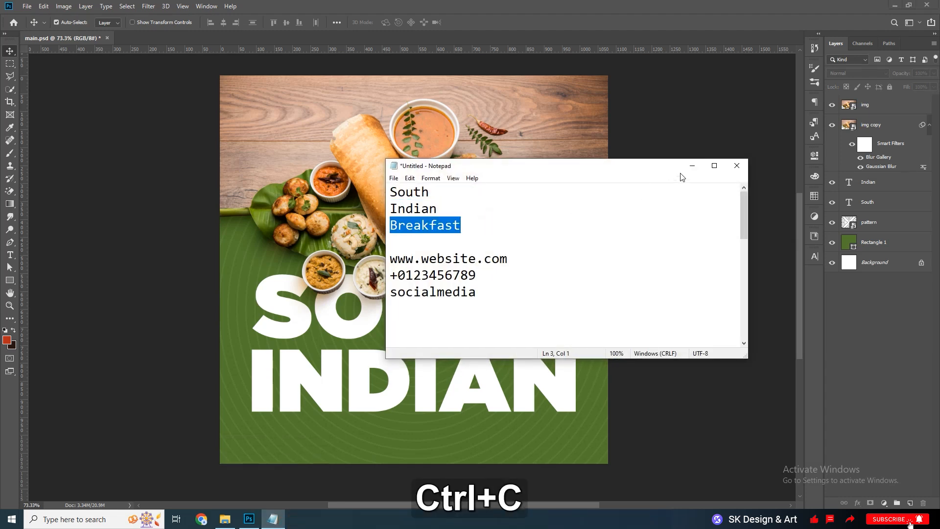
left_click(691, 166)
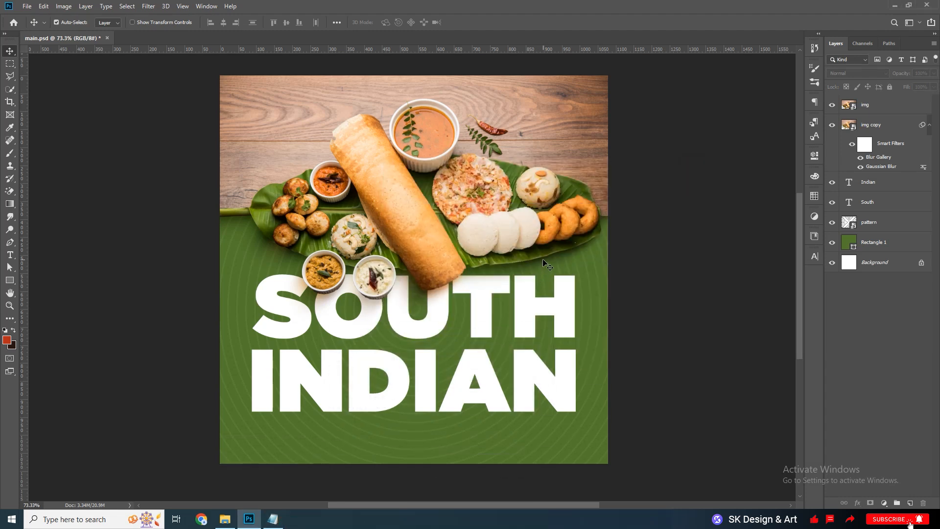
- Paste "Breakfast" as a new text layer on the green area below INDIAN
key("t")
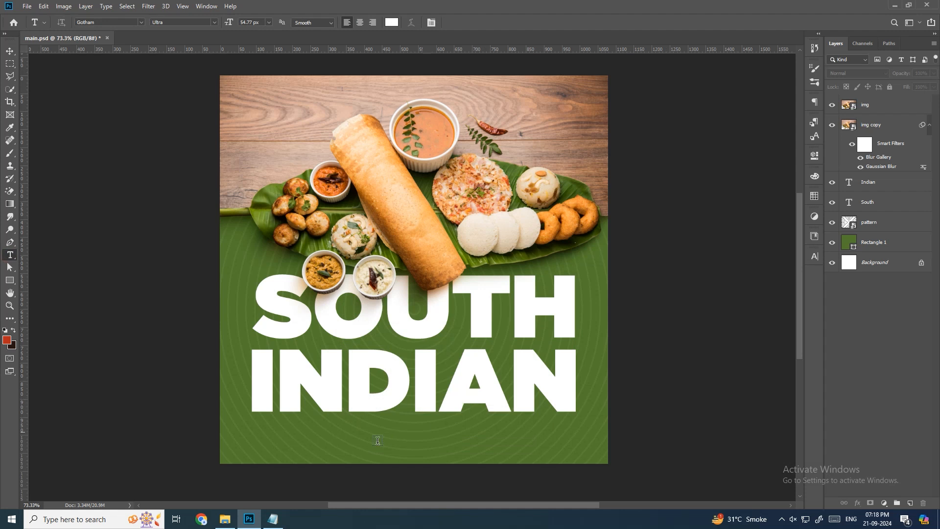
left_click(371, 443)
key("ctrl+v")
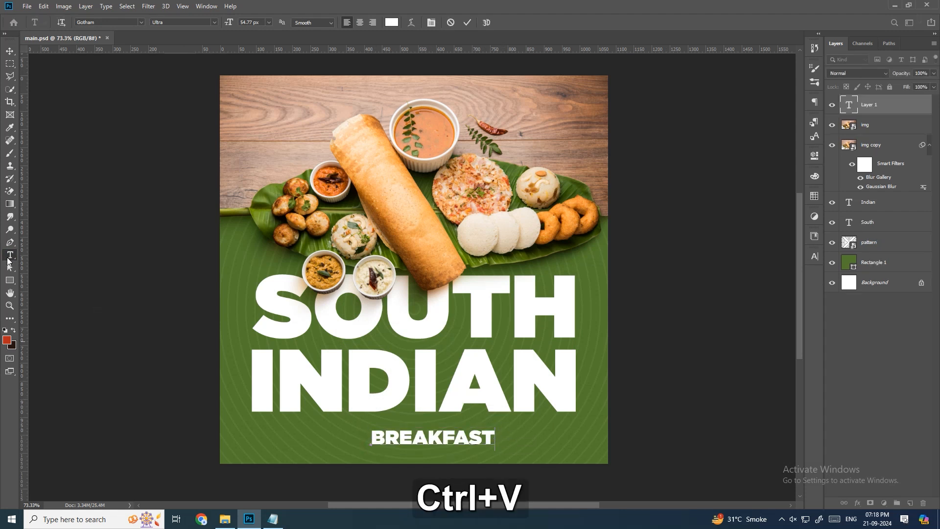
left_click(9, 51)
- Set the Breakfast text in Allura Regular and turn off all caps
left_click(814, 256)
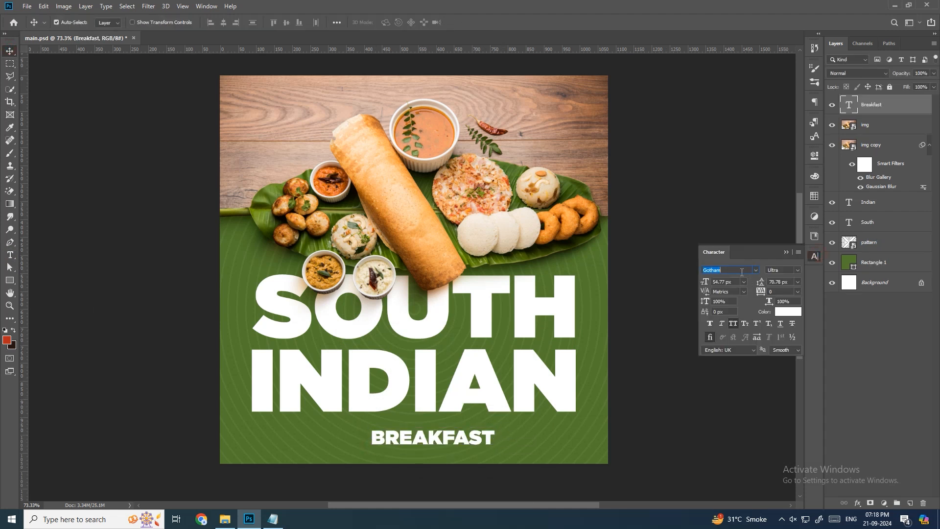
left_click(726, 268)
type("allu")
key("Down")
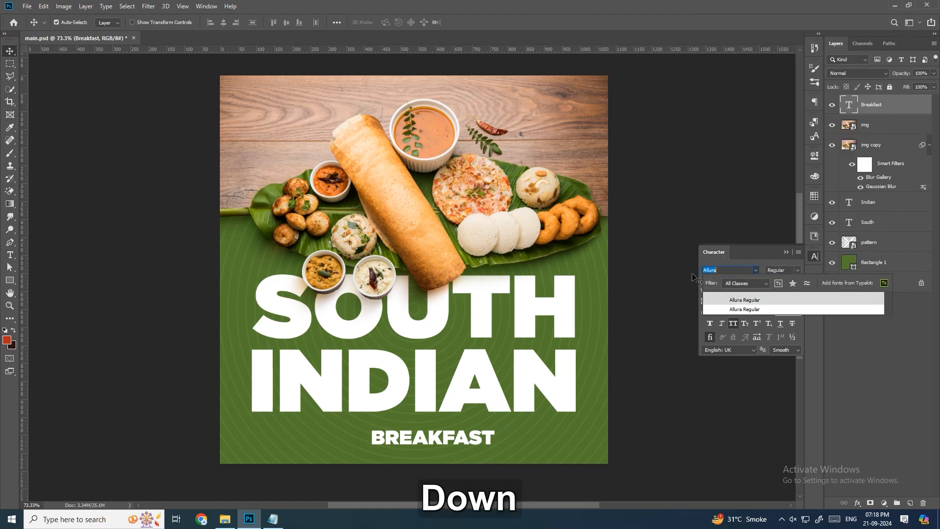
key("Return")
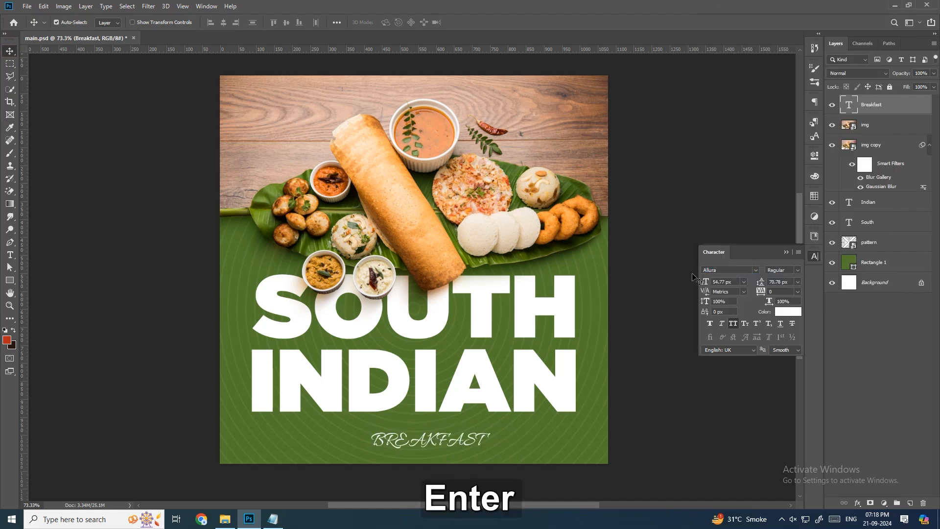
left_click(733, 323)
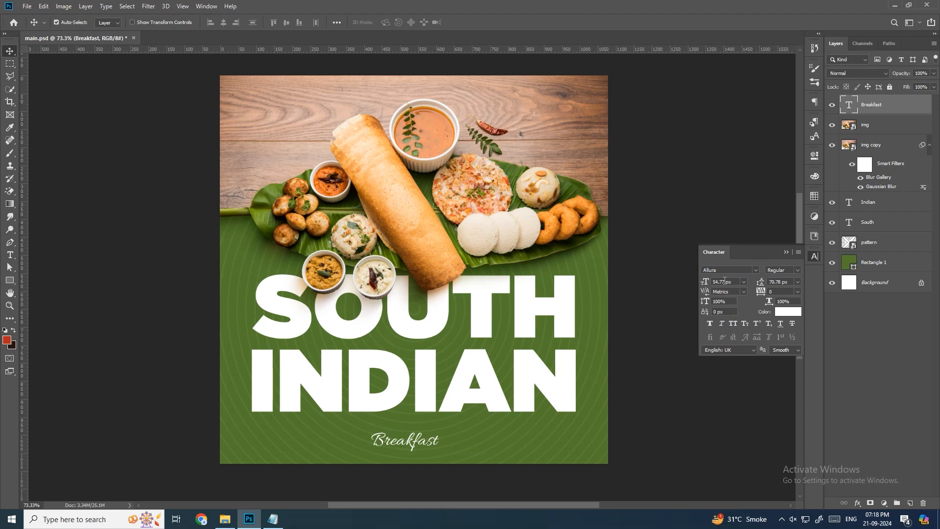
- Enlarge the Breakfast text to about 119 px and move it up over the gap between SOUTH and INDIAN
key("ctrl")
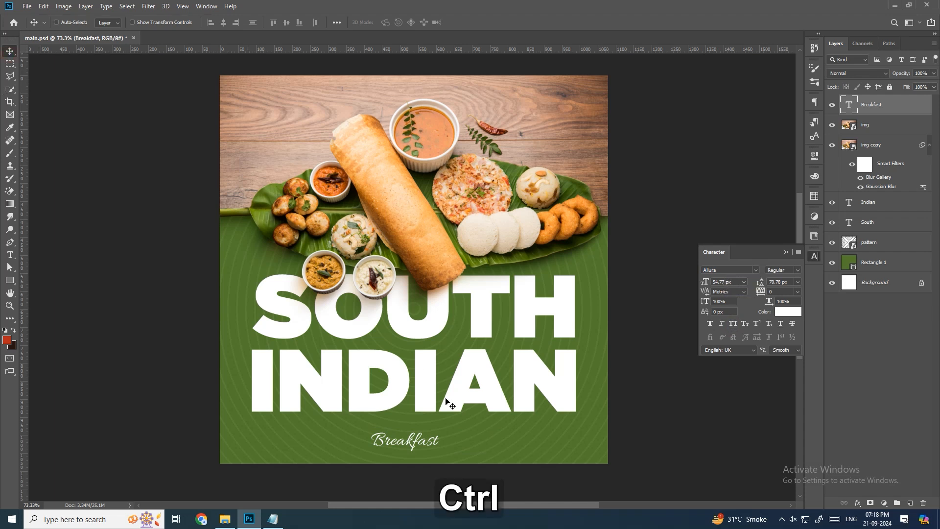
key("ctrl+t")
left_click_drag(439, 429, 480, 411)
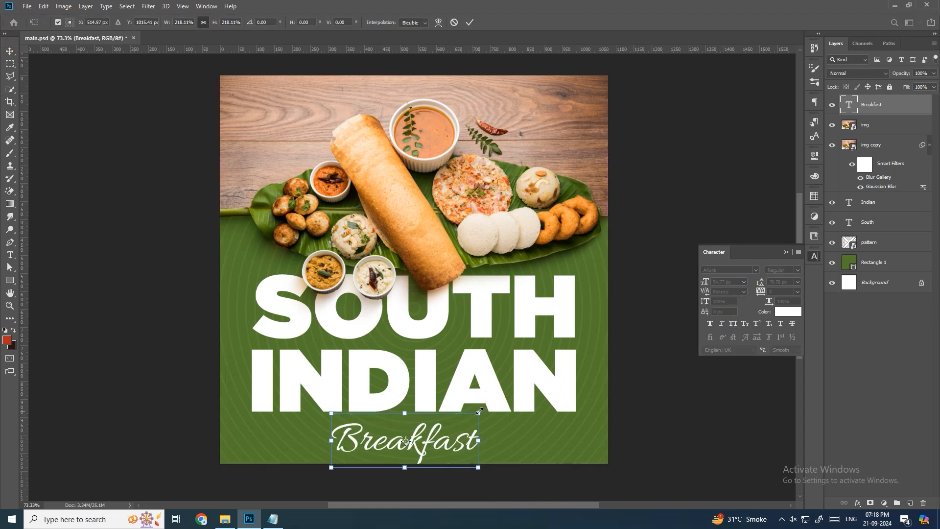
left_click_drag(460, 448, 461, 351)
key("shift")
key("Return")
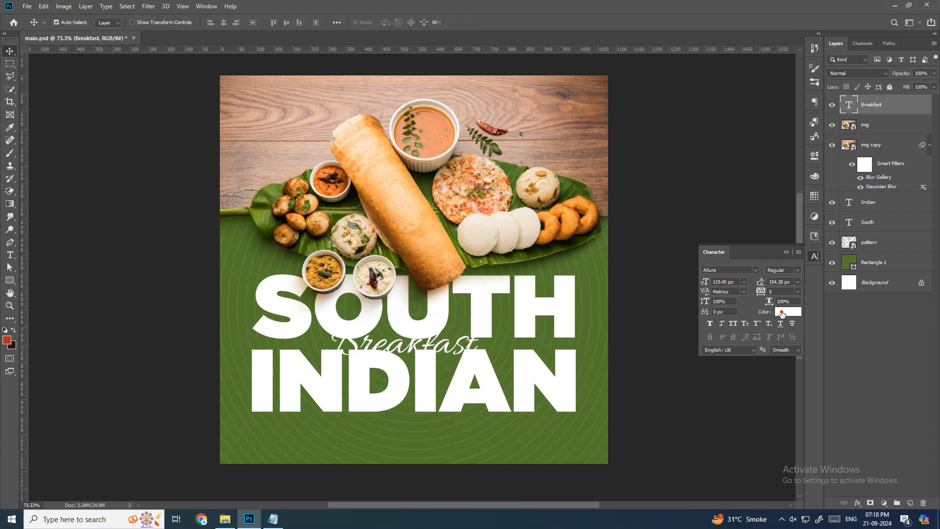
- Set the Breakfast text colour to orange #e58829
left_click(783, 312)
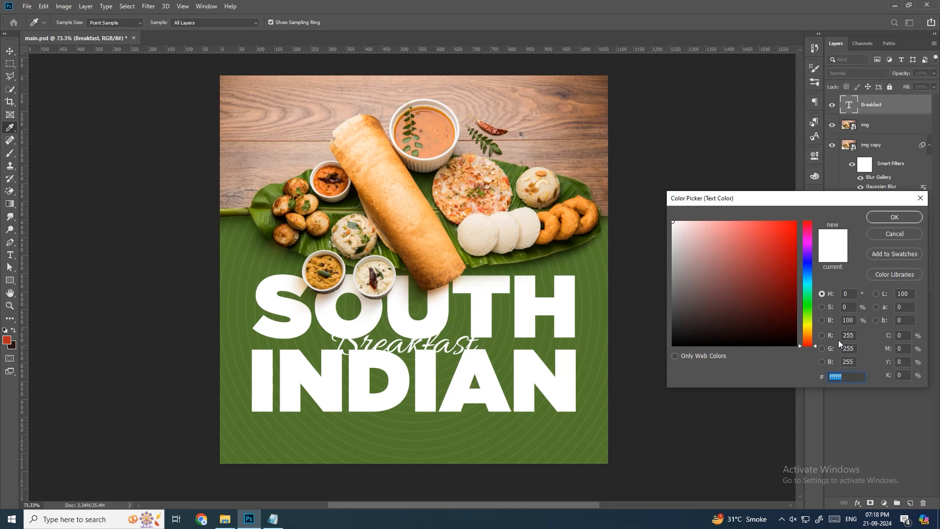
type("e55")
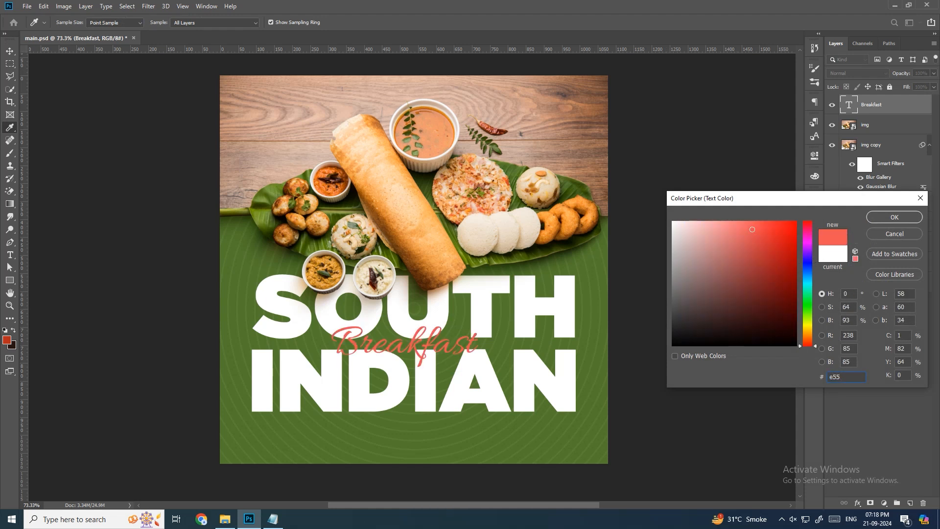
key("BackSpace")
type("88")
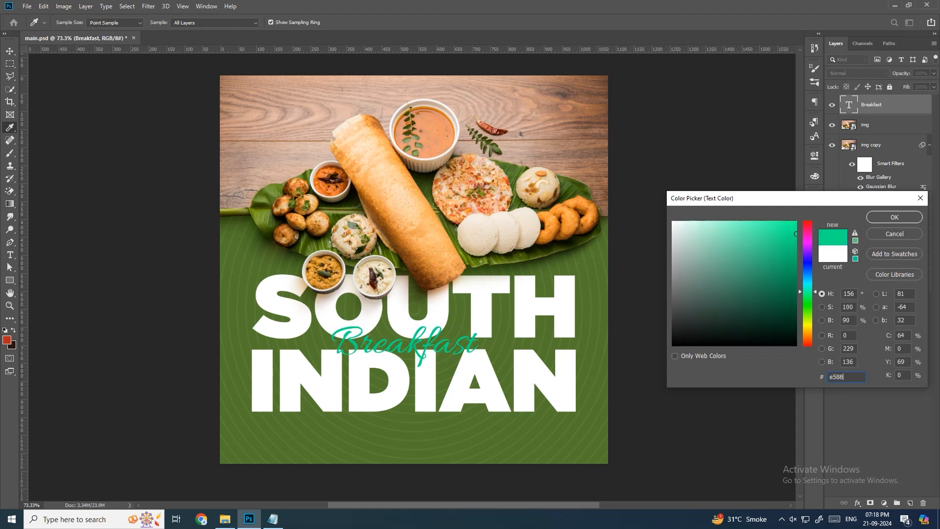
type("29")
key("Return")
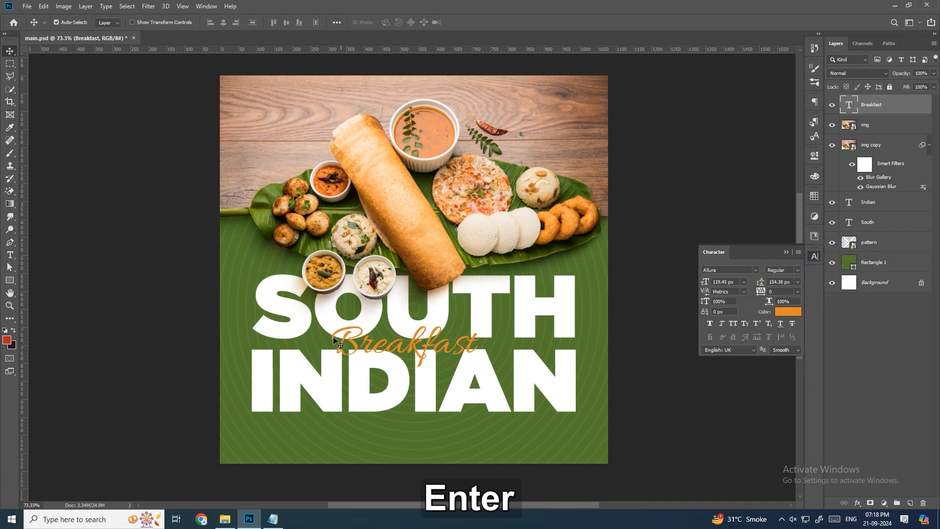
- Add a 4 px Stroke layer effect positioned outside to the Breakfast text
double_click(894, 112)
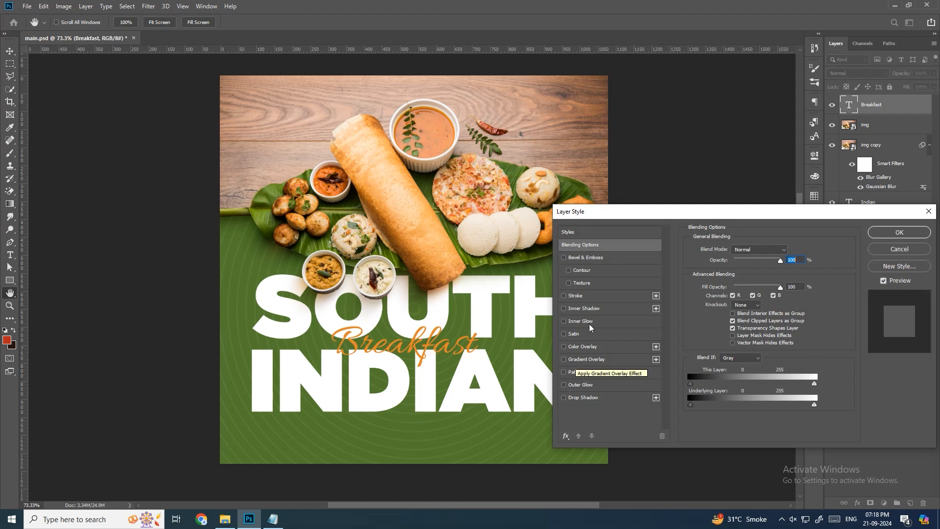
left_click(593, 297)
left_click_drag(764, 218, 763, 184)
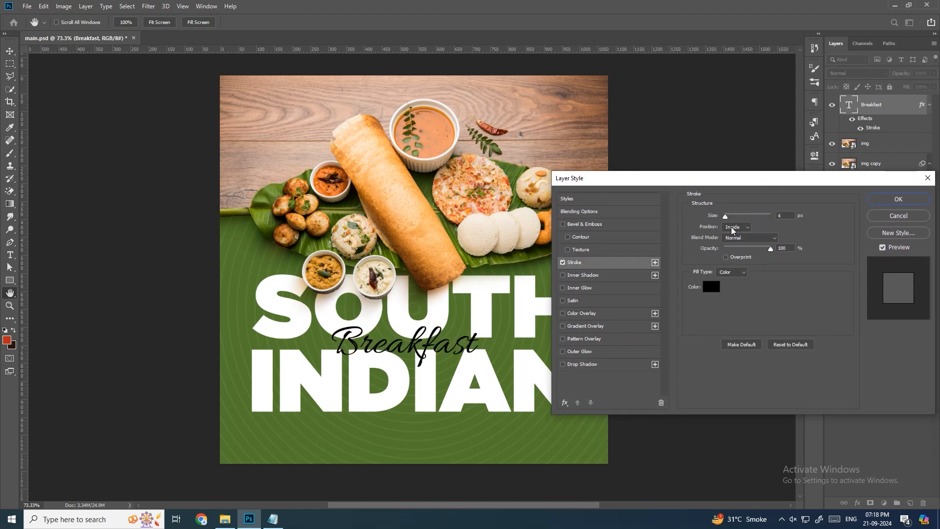
left_click_drag(727, 216, 727, 216)
left_click_drag(730, 216, 728, 216)
left_click(734, 227)
left_click(732, 231)
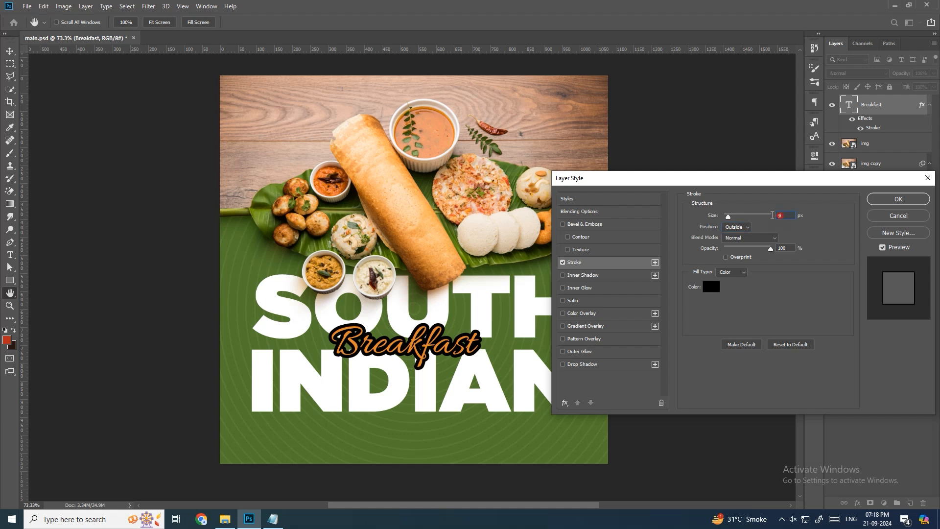
type("4")
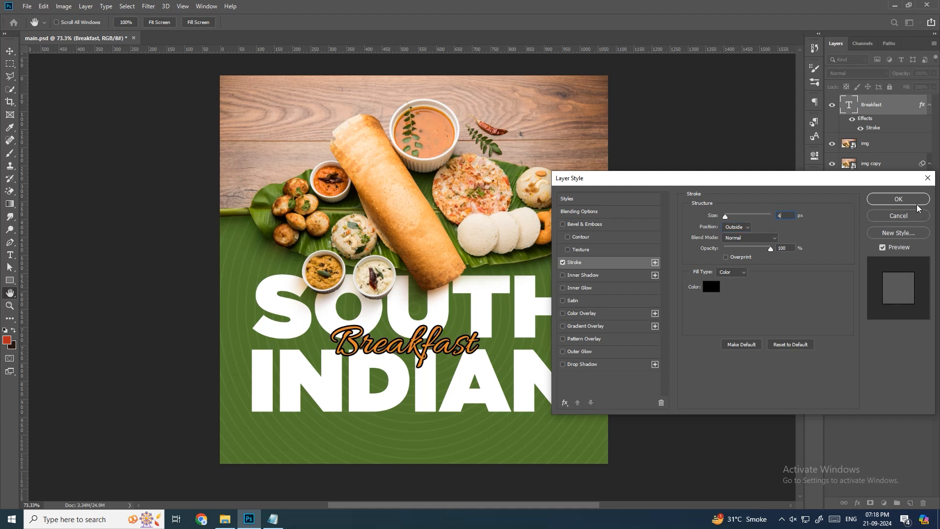
left_click(909, 200)
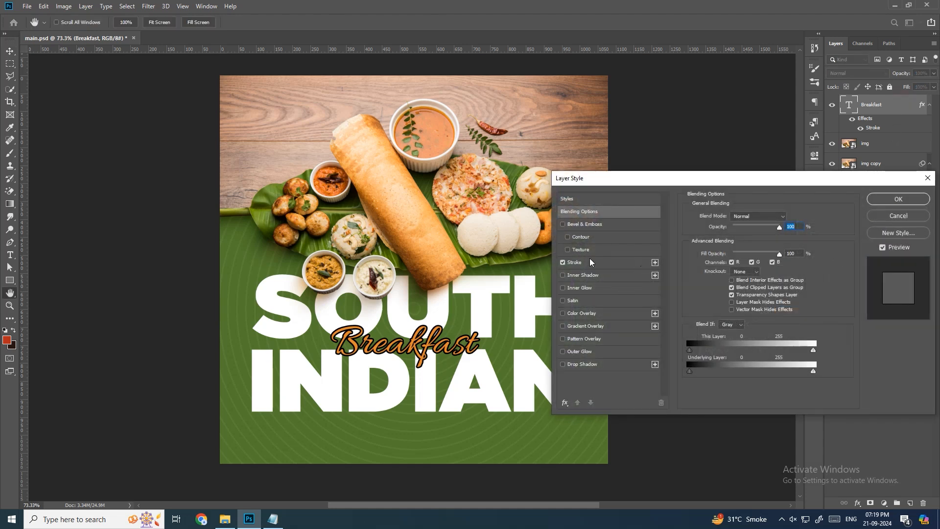
- Change the Breakfast stroke colour to cream #f8ebc3 and copy that colour code
left_click(597, 265)
left_click(711, 288)
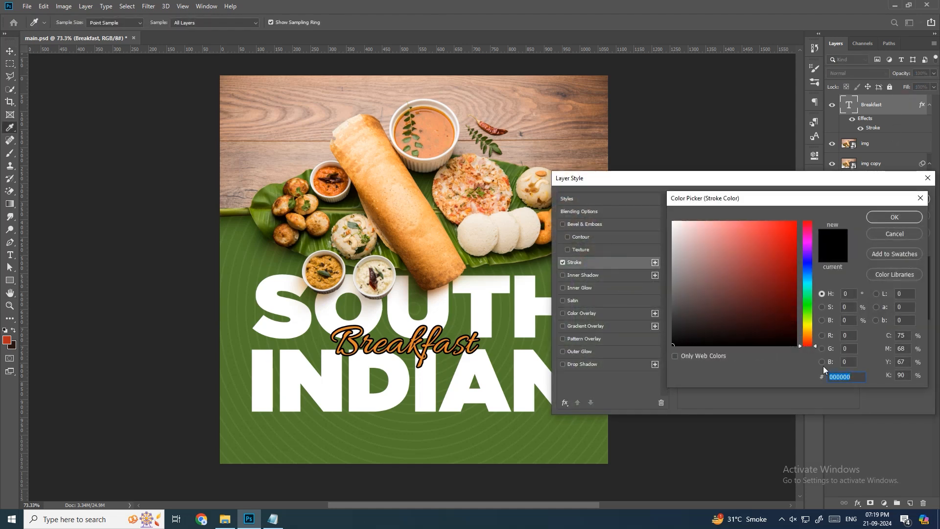
type("f8")
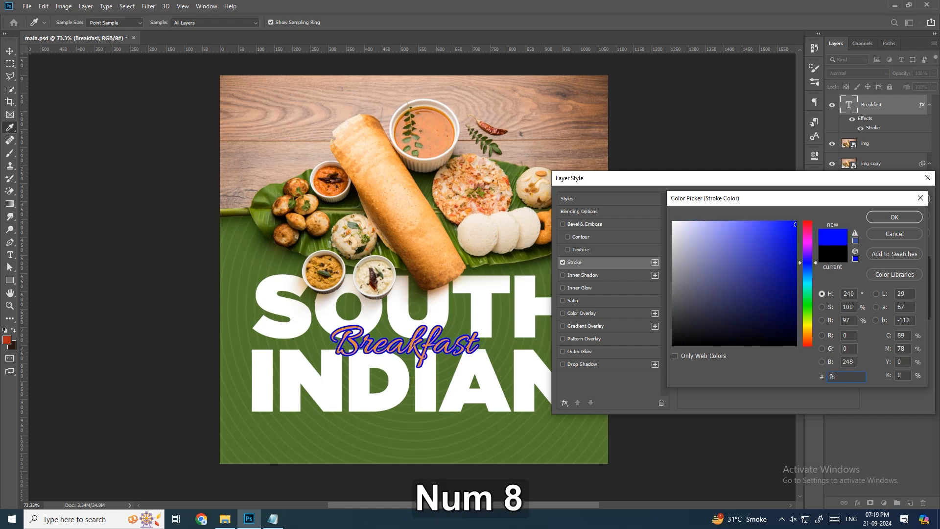
type("ebc3")
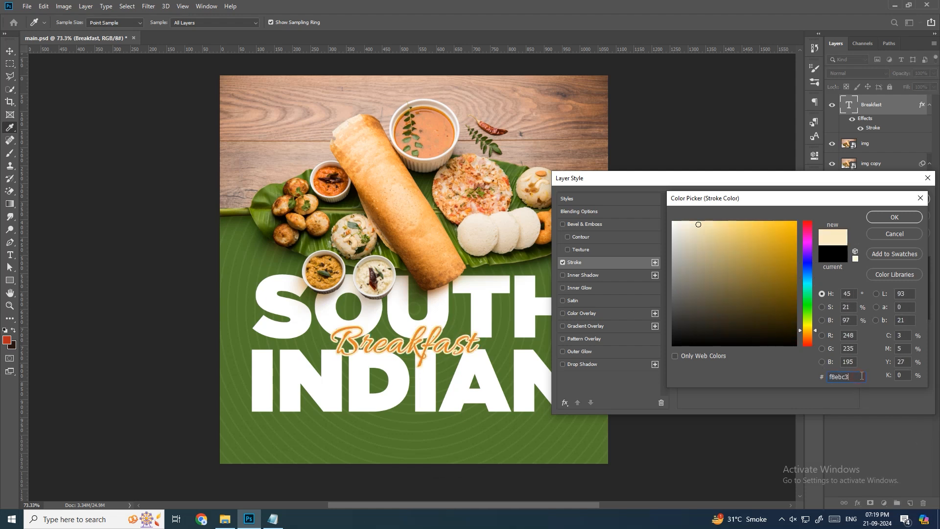
key("ctrl+c")
left_click(893, 216)
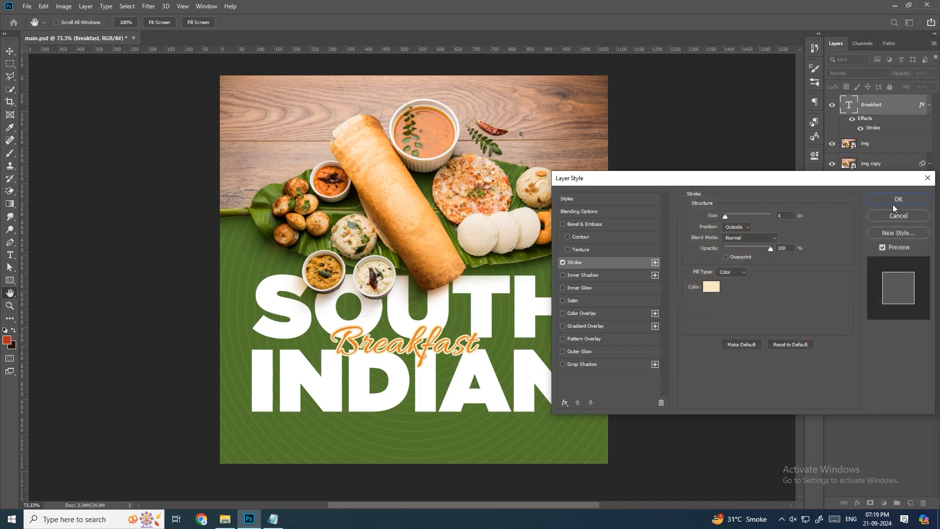
left_click(894, 200)
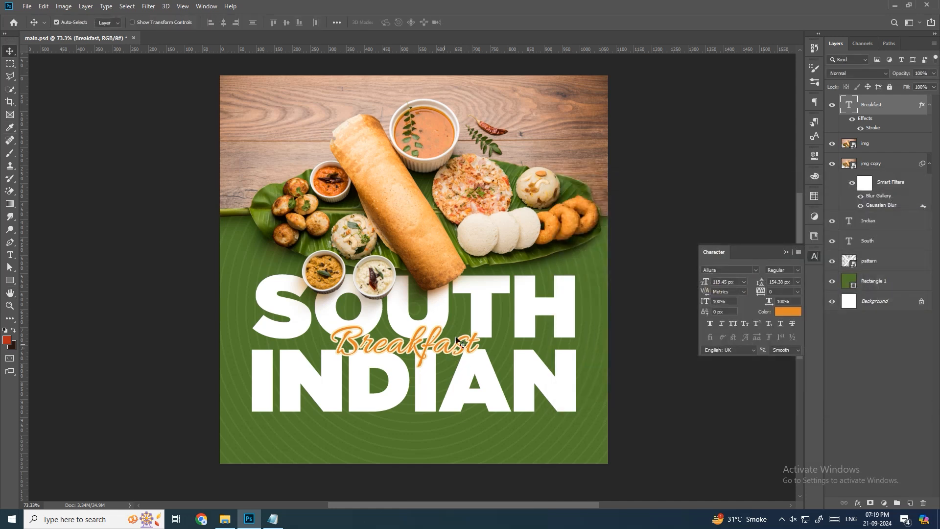
- Recolour the South and Indian text layers together with the copied cream #f8ebc3
left_click(548, 306)
left_click(871, 220, "shift")
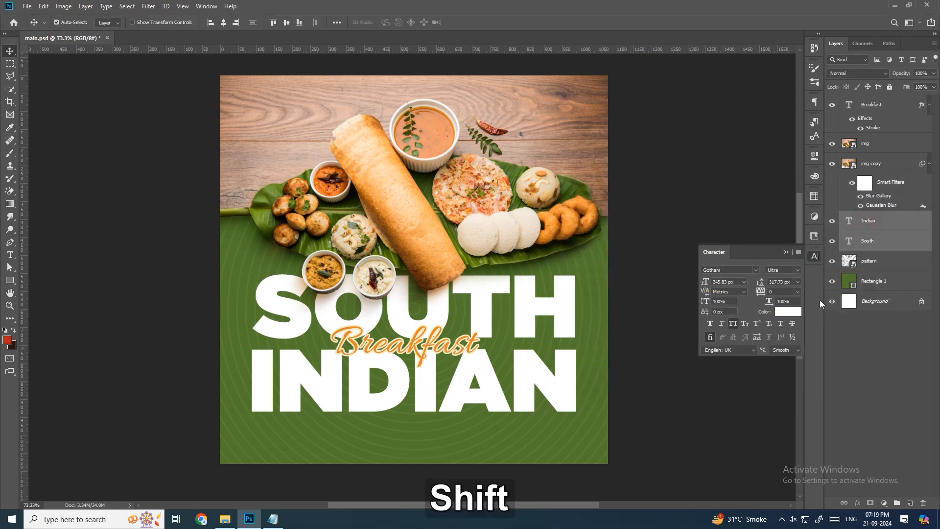
left_click(798, 311)
key("ctrl+v")
left_click(892, 218)
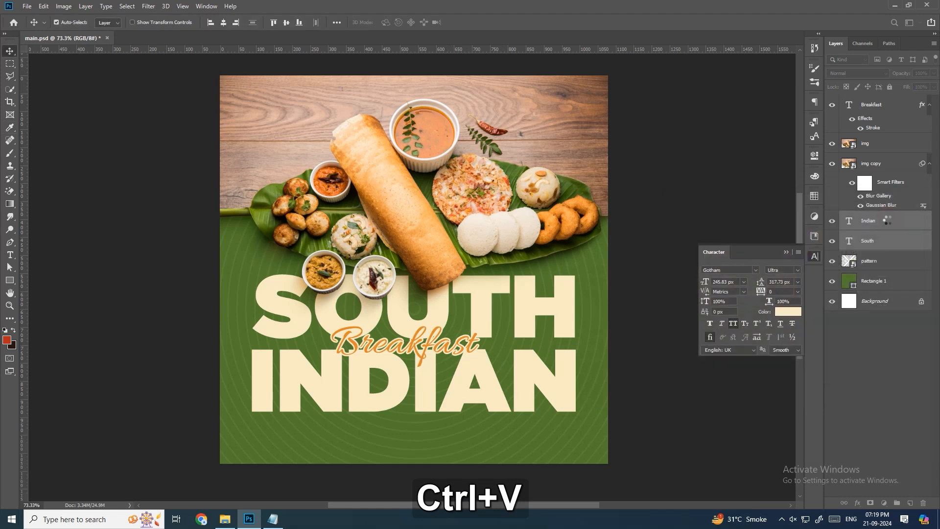
- Enlarge the Breakfast text to about 138 px and nudge it slightly up and to the right
left_click(611, 308)
left_click(434, 351)
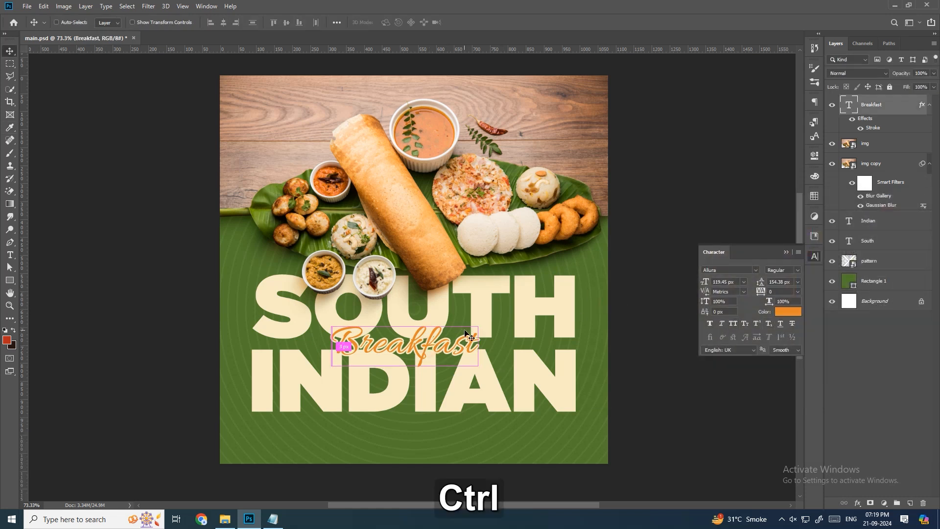
key("ctrl+t")
left_click_drag(479, 317, 481, 316)
key("Return")
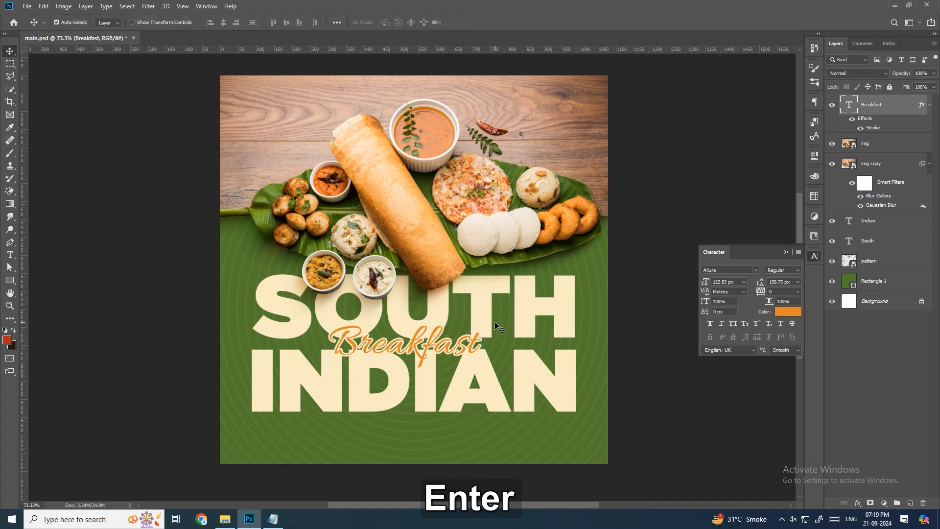
key("Up")
key("ctrl+t")
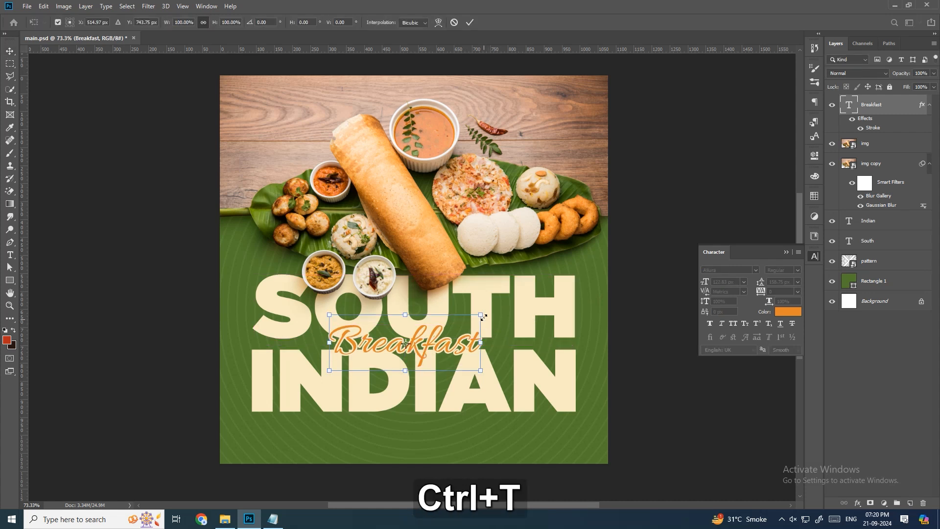
left_click_drag(484, 314, 493, 311)
key("Return")
key("Right")
key("Right")
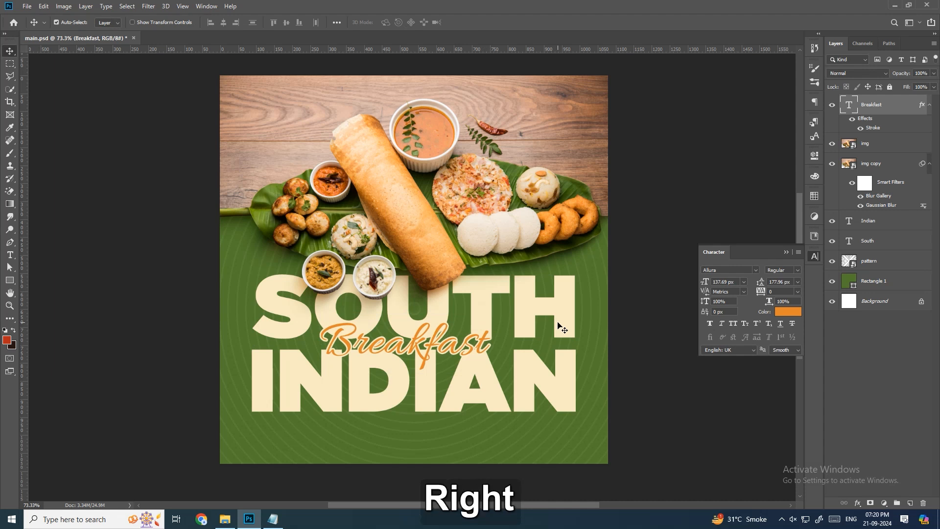
- Collapse the Character settings and deselect the Breakfast layer
scroll(584, 330, "down", 2)
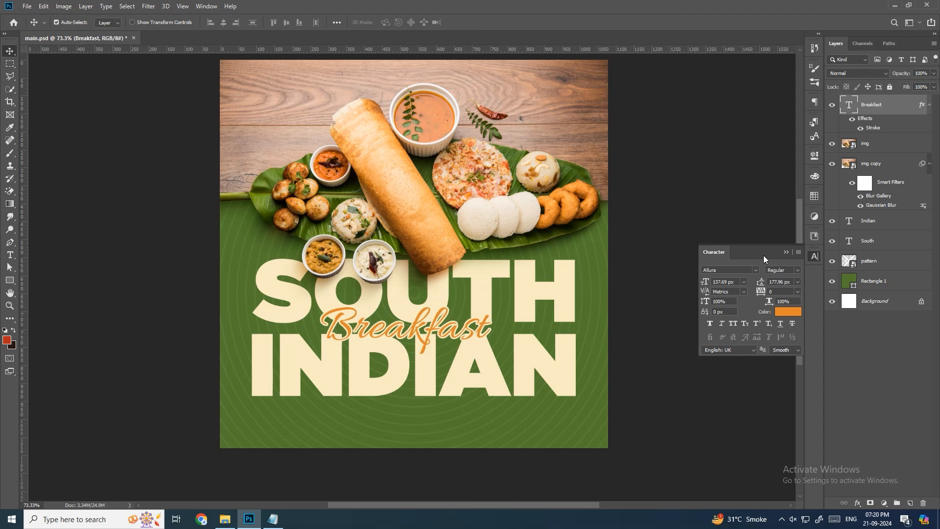
left_click(785, 252)
left_click(682, 271)
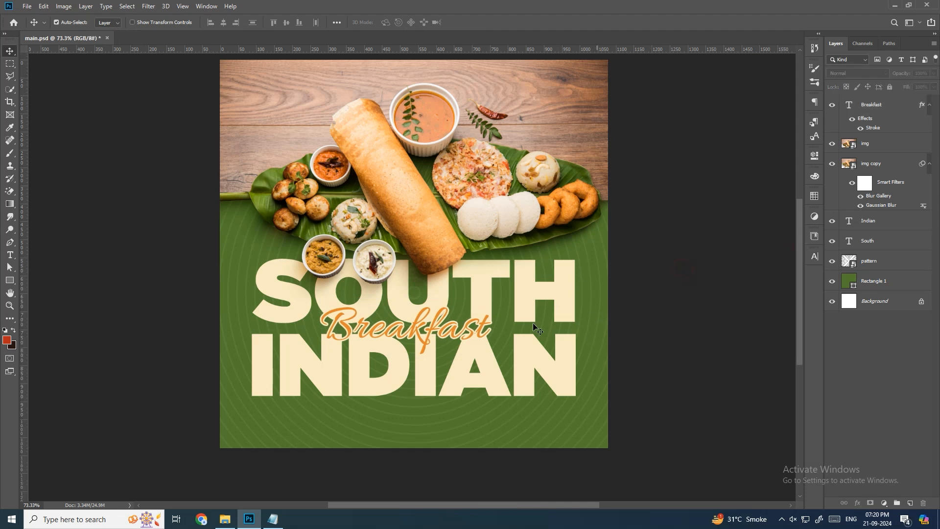
- Place the india-flag image from File Explorer into the post
scroll(611, 271, "up", 1)
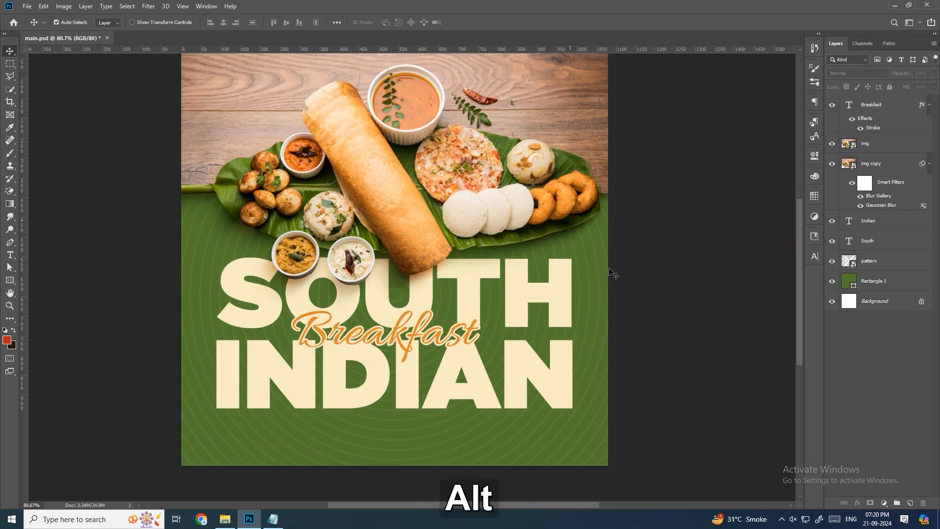
left_click(227, 519)
left_click_drag(432, 83, 447, 197)
key("alt+Tab")
- Shrink the flag image into a thin strip about 7.44% wide and 1.46% high and apply it
scroll(433, 162, "down", 4)
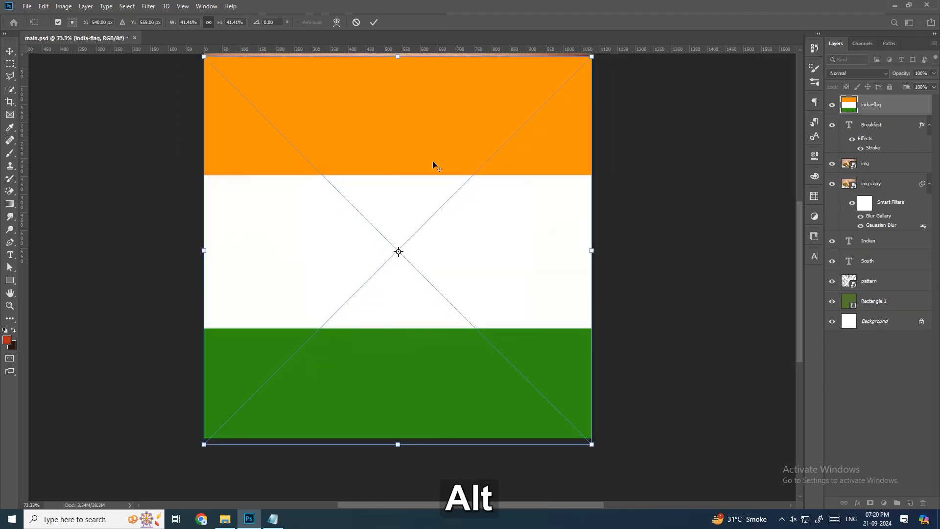
left_click_drag(411, 104, 416, 218)
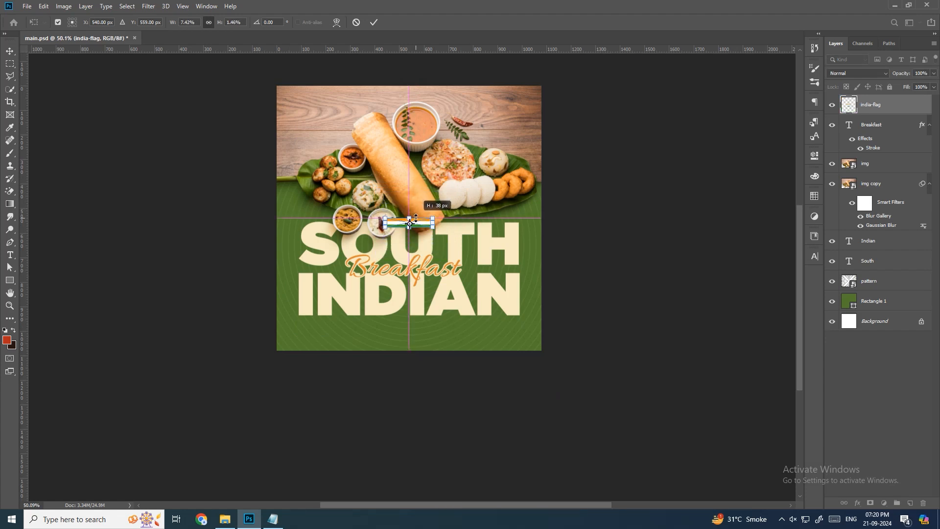
scroll(421, 220, "up", 7)
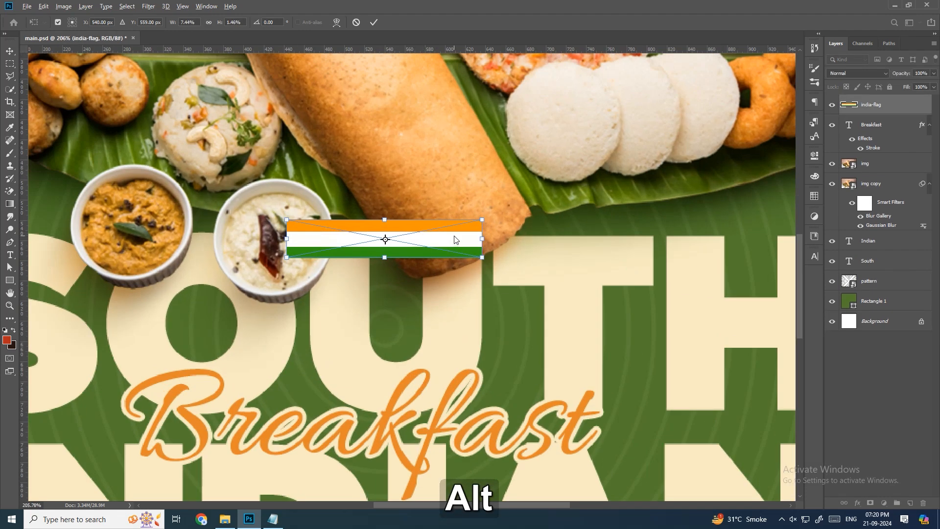
scroll(454, 239, "down", 3)
key("Return")
- Move the flag strip left of Breakfast between SOUTH and INDIAN, and scale it down to fit the gap
left_click_drag(428, 236, 136, 388)
key("ctrl+t")
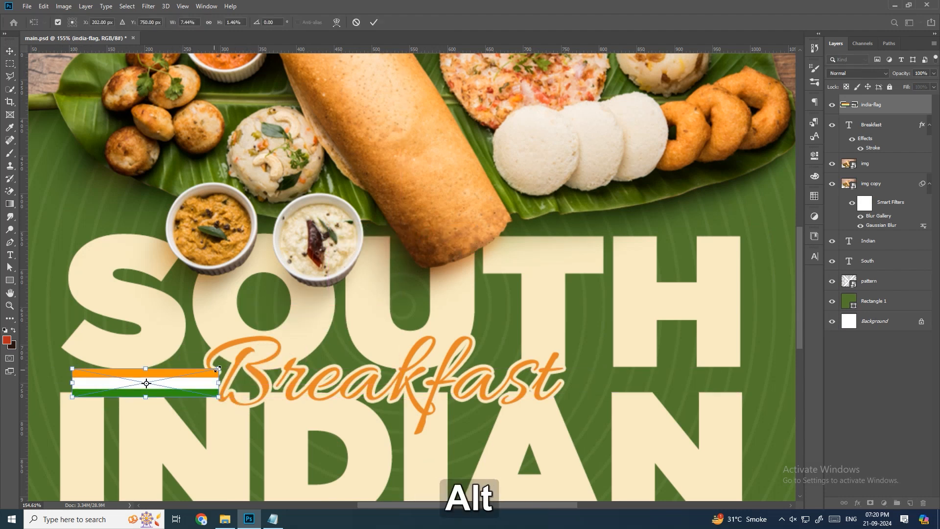
left_click_drag(218, 368, 197, 382)
key("Return")
key("Down")
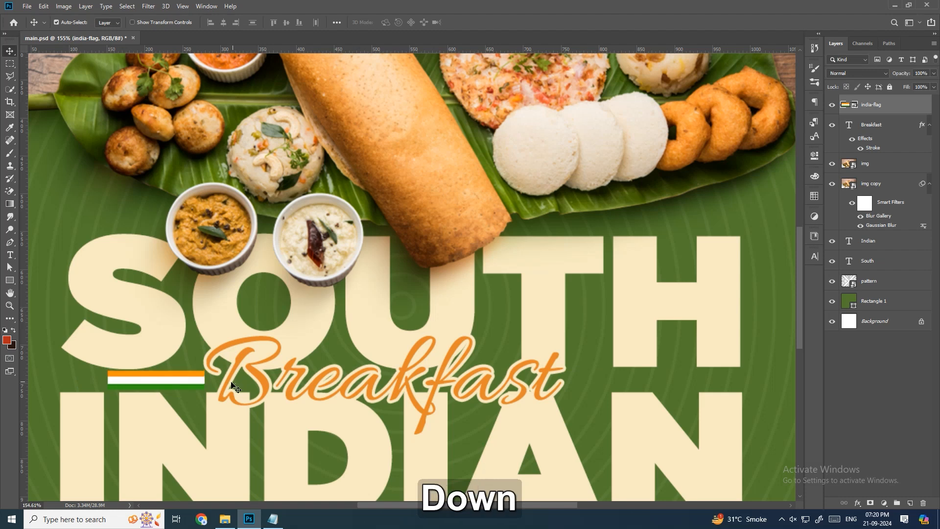
- Duplicate the flag strip and place the copy to the right of Breakfast, between SOUTH and INDIAN
left_click_drag(166, 380, 167, 380)
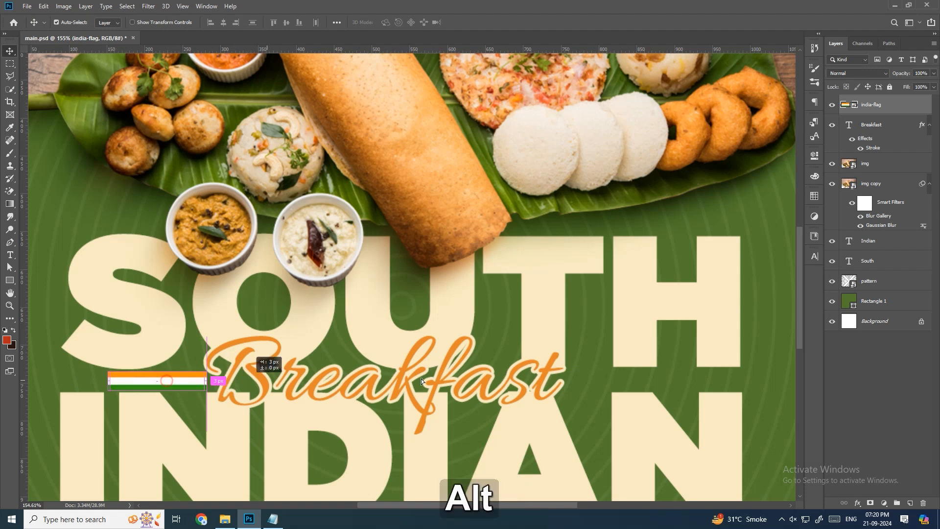
left_click_drag(421, 378, 631, 383)
scroll(558, 292, "down", 2)
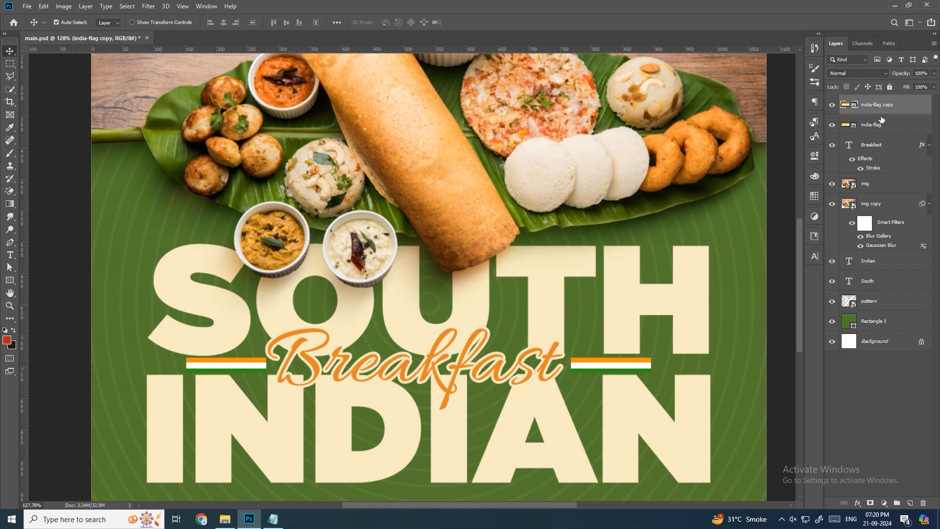
- Add a layer mask to the flag copy and fade its end beside Breakfast with a soft 150 px black brush
left_click(871, 503)
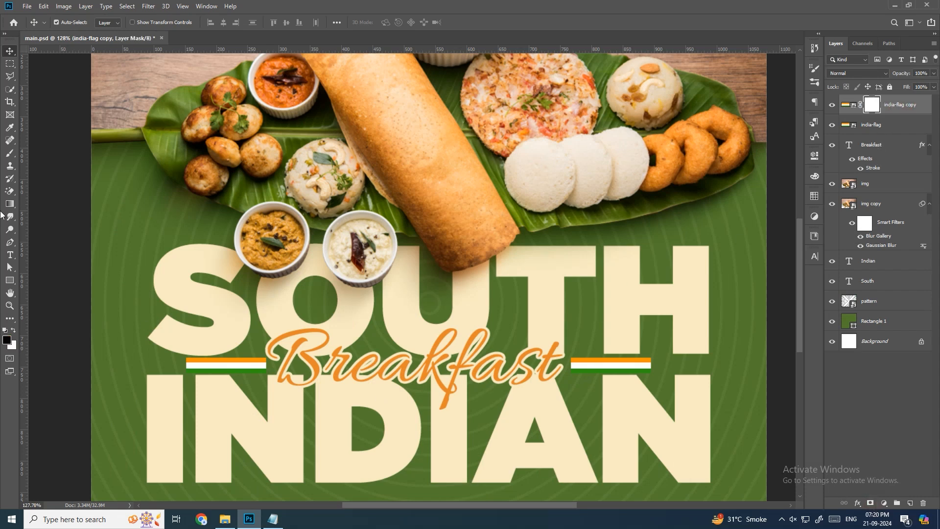
left_click(10, 153)
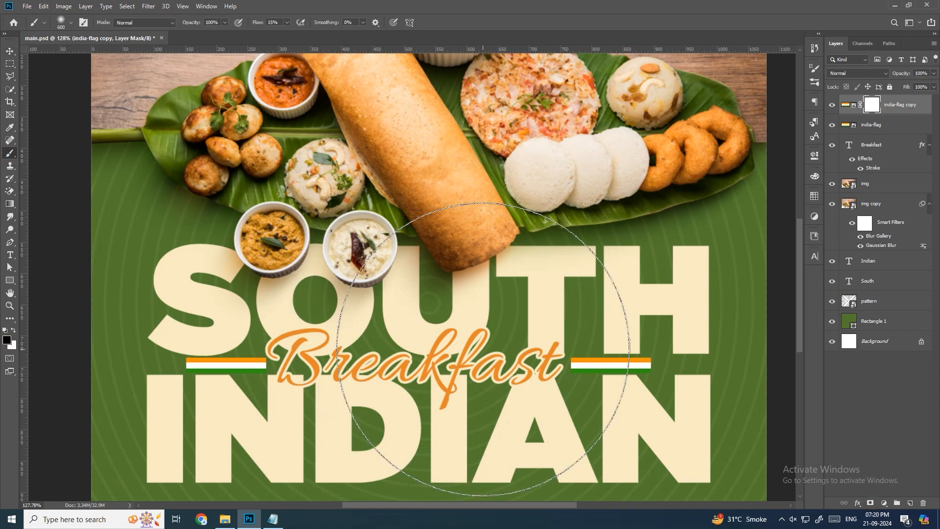
key("bracketleft")
key("bracketleft")
key("bracketleft")
key("bracketleft")
key("bracketleft")
key("bracketleft")
key("bracketleft")
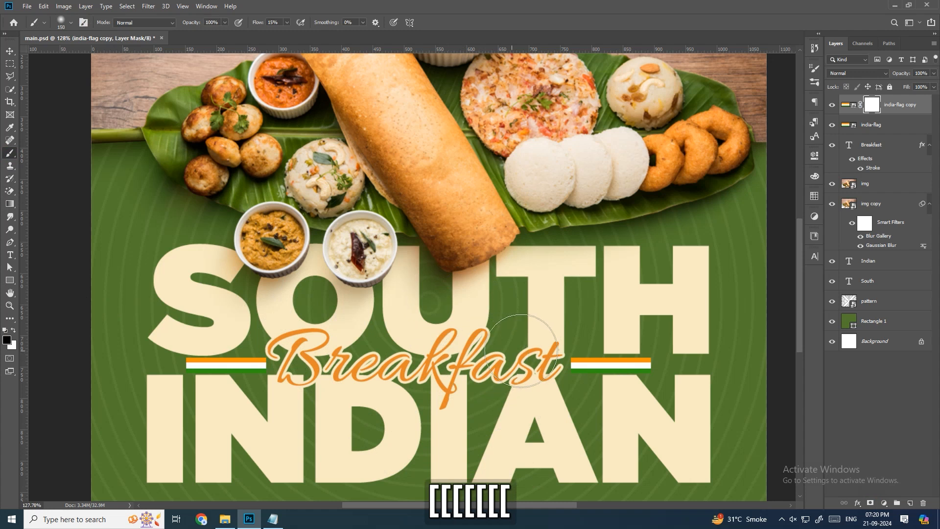
mouse_move(514, 342)
left_mouse_down()
mouse_move(540, 382)
mouse_move(546, 340)
mouse_move(521, 450)
mouse_move(551, 294)
mouse_move(568, 448)
mouse_move(561, 465)
left_mouse_up()
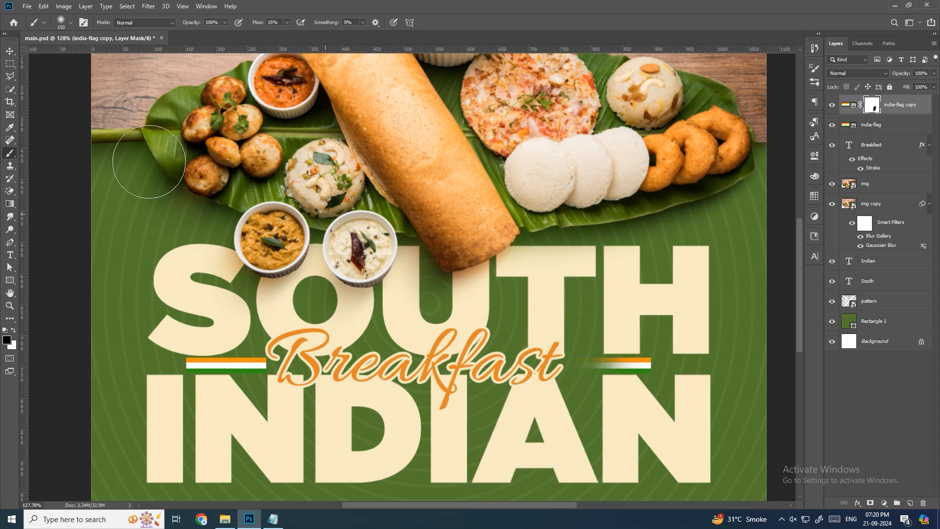
- Add a layer mask to the original flag strip and fade its end beside Breakfast with the soft black brush
left_click(892, 128)
left_click(871, 502)
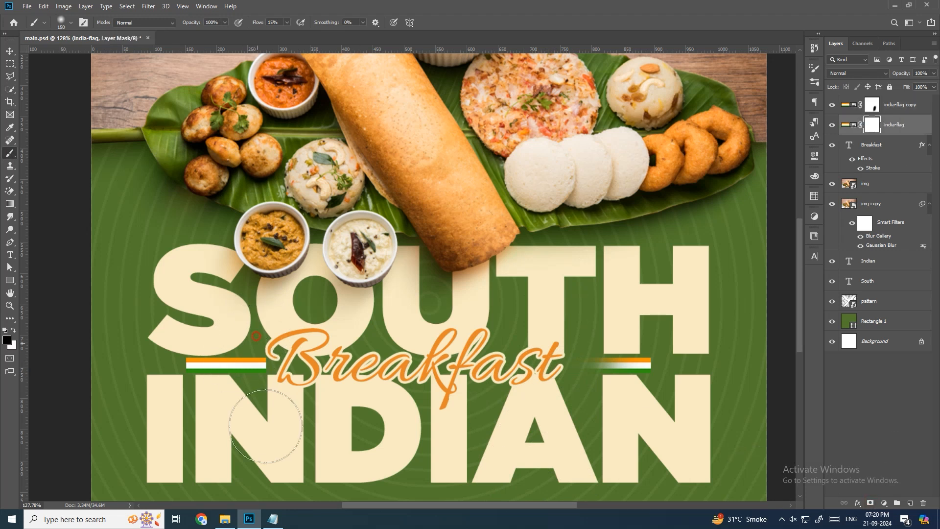
mouse_move(251, 388)
left_mouse_down()
mouse_move(252, 409)
mouse_move(252, 338)
left_mouse_up()
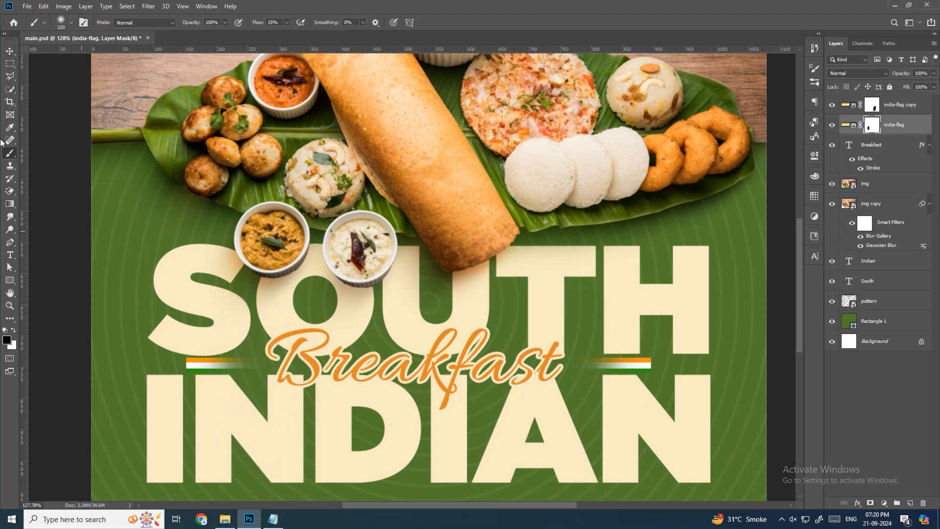
- Nudge the faded original flag strip right so its inner end tucks closely against the B of Breakfast
left_click(10, 52)
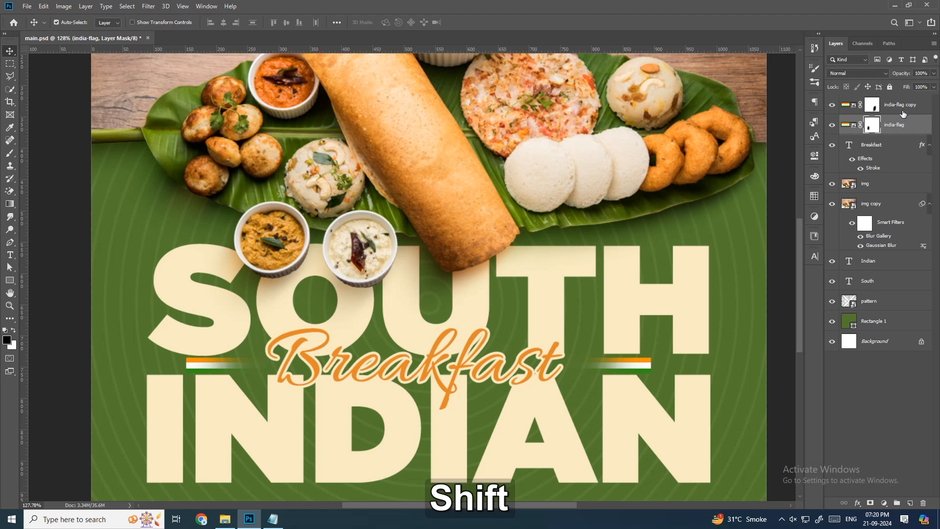
key("shift+Right")
key("shift+Right")
key("shift+Right")
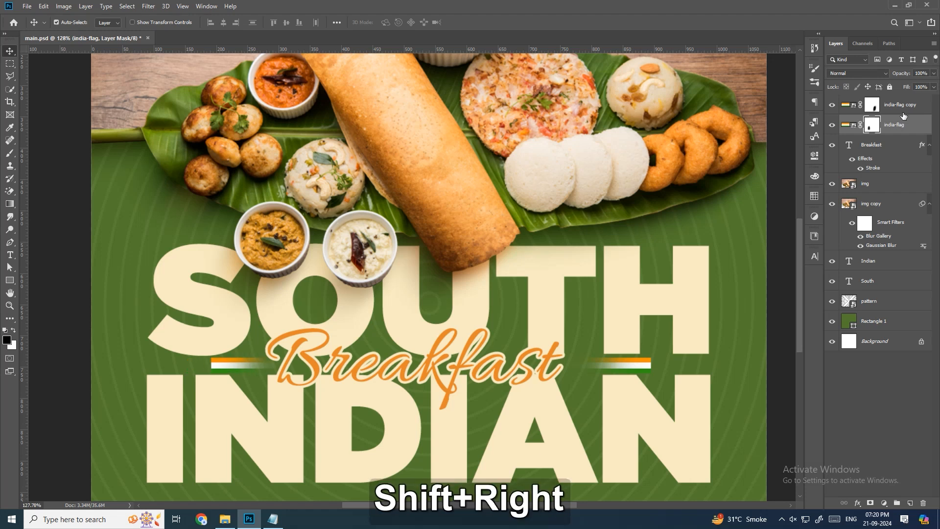
key("Up")
key("Down")
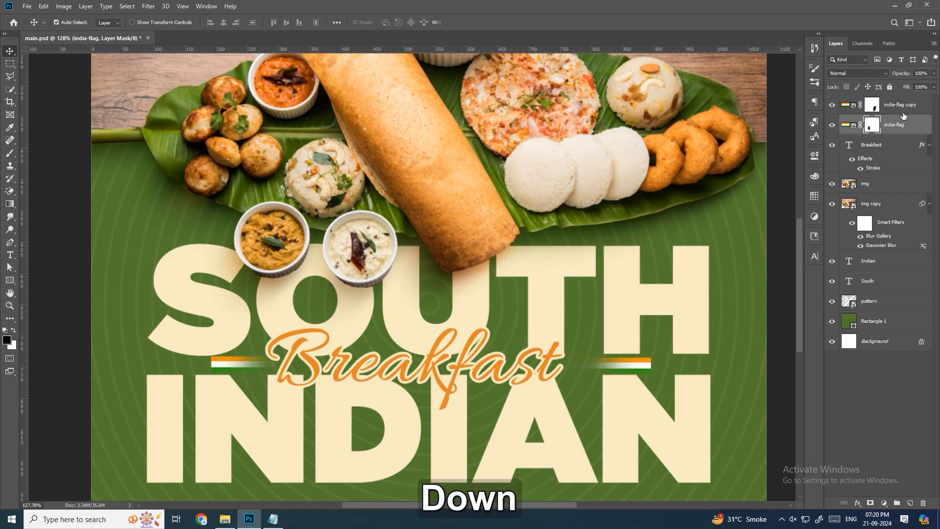
key("Right")
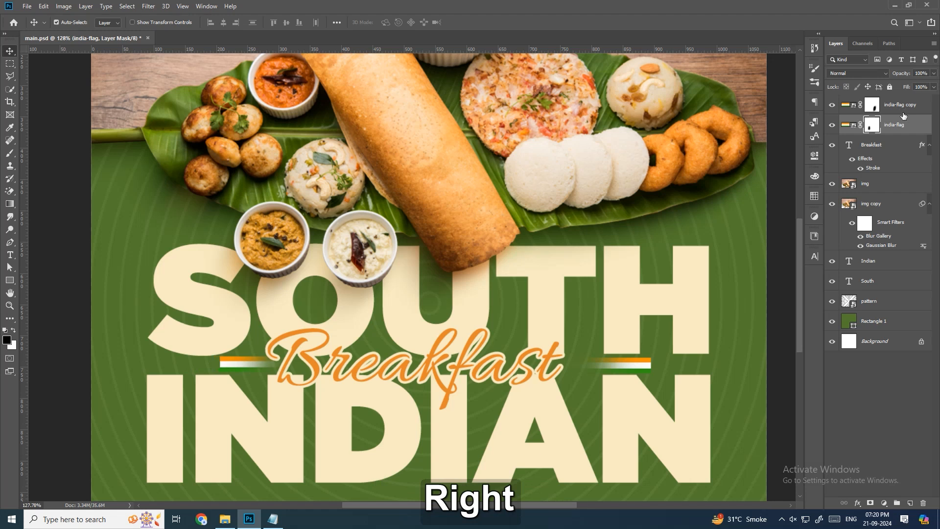
key("Right")
key("Right")
key("Right")
key("Right")
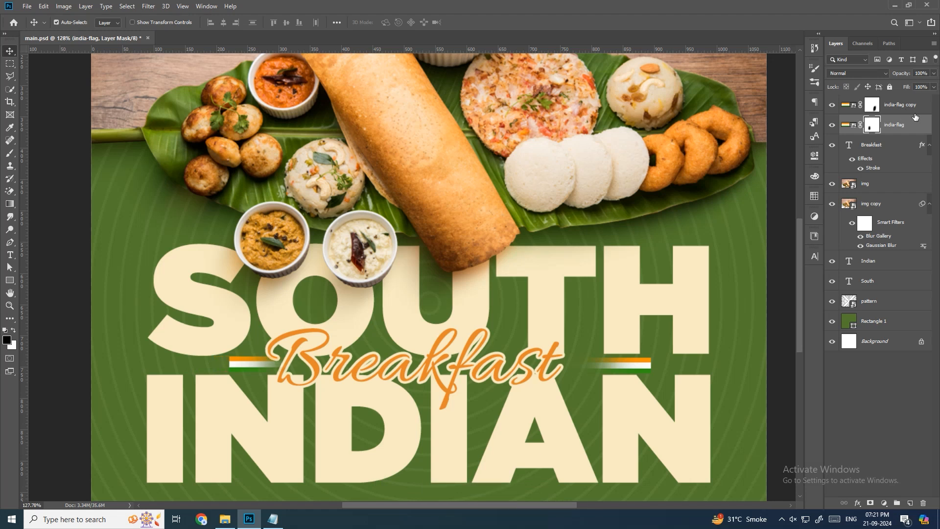
- Shift the flag copy left towards the final t of Breakfast and fine-tune its height between SOUTH and INDIAN
left_click(920, 104)
key("shift+Down")
key("shift+Up")
key("shift+Up")
key("shift+Up")
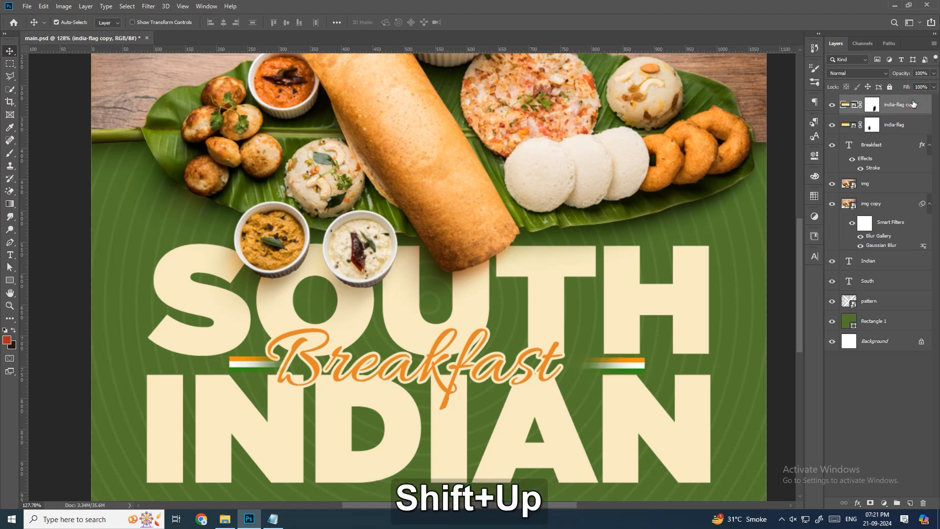
key("shift+Down")
key("shift+Down")
key("shift+Left")
key("shift+Left")
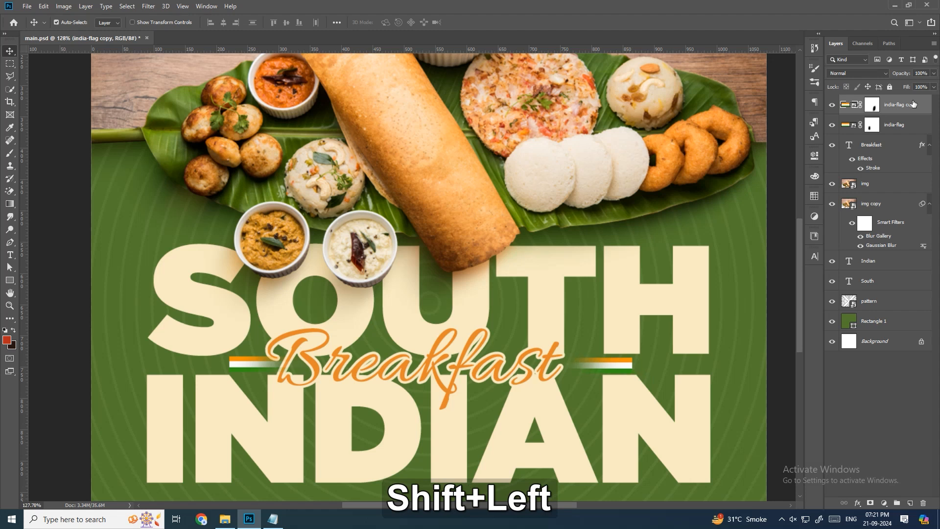
key("shift+Left")
key("shift+Left")
key("shift+Right")
key("Right")
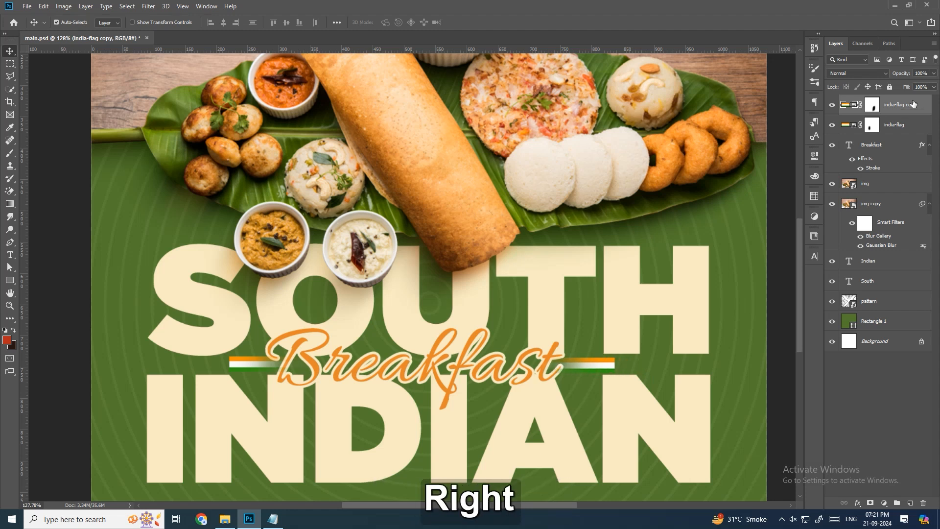
- Select both flag strips together, fine-tune their vertical position between SOUTH and INDIAN, and deselect them
left_click(902, 126, "shift")
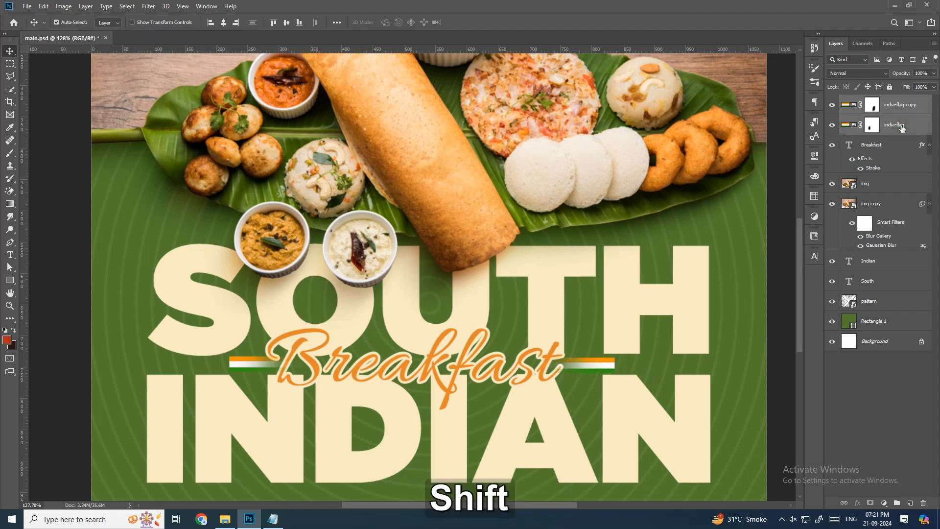
key("Up")
key("Down")
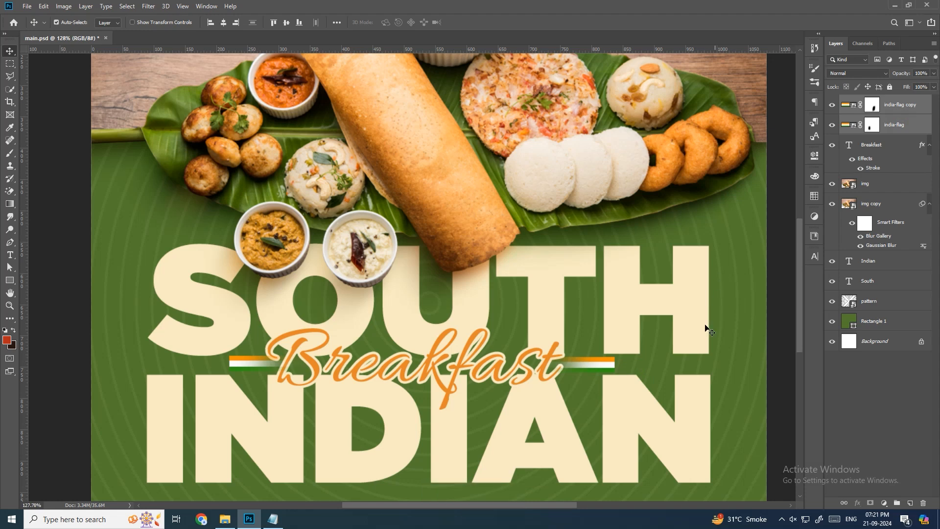
scroll(549, 201, "down", 4, "alt")
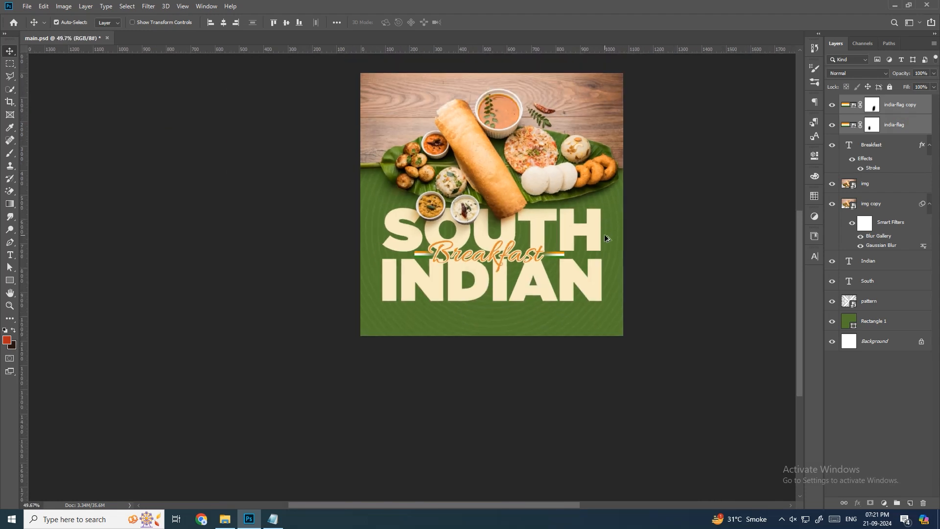
left_click(678, 235)
- Nudge the flag copy slightly left and down to balance it with the strip on the other side of Breakfast
scroll(560, 259, "up", 3, "alt")
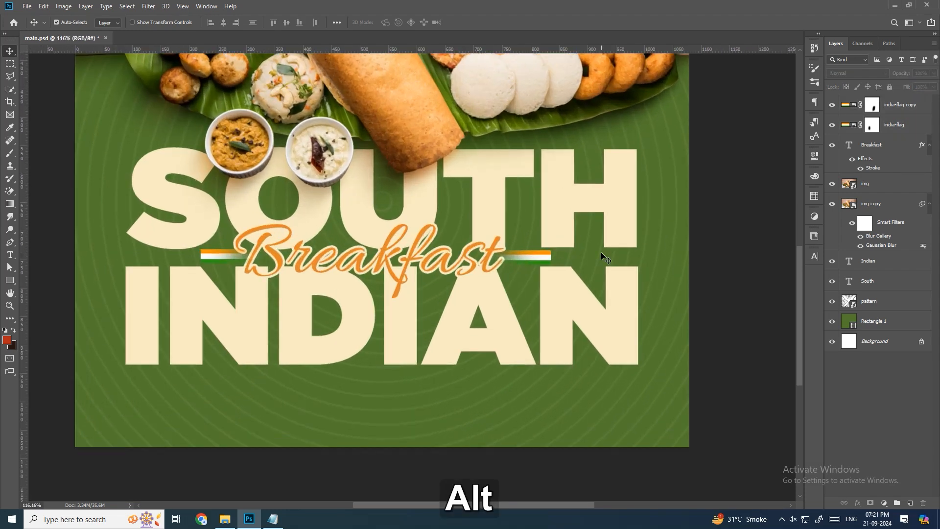
left_click(549, 259)
left_click(547, 256)
key("Left")
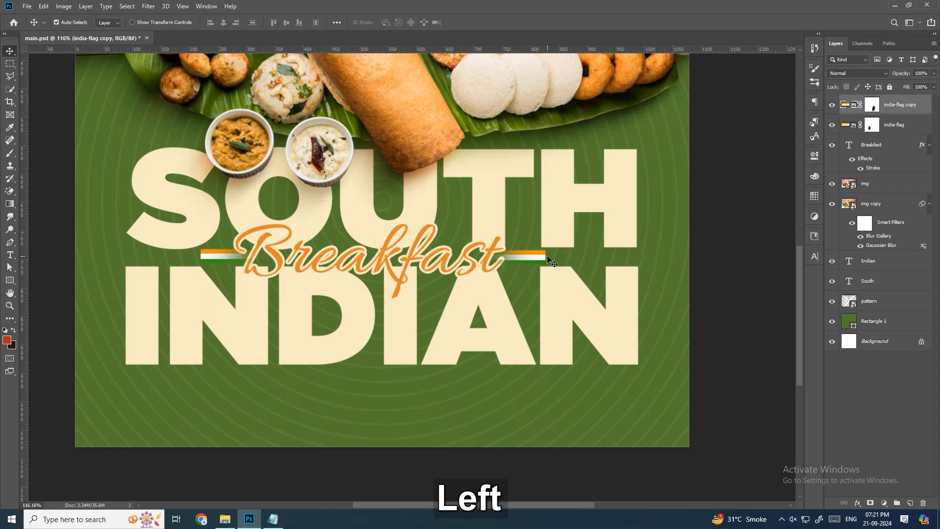
key("Down")
key("Right")
- Refine the flag copy's mask with a soft black 150 px brush beside Breakfast, and select the original flag's mask
left_click(873, 106)
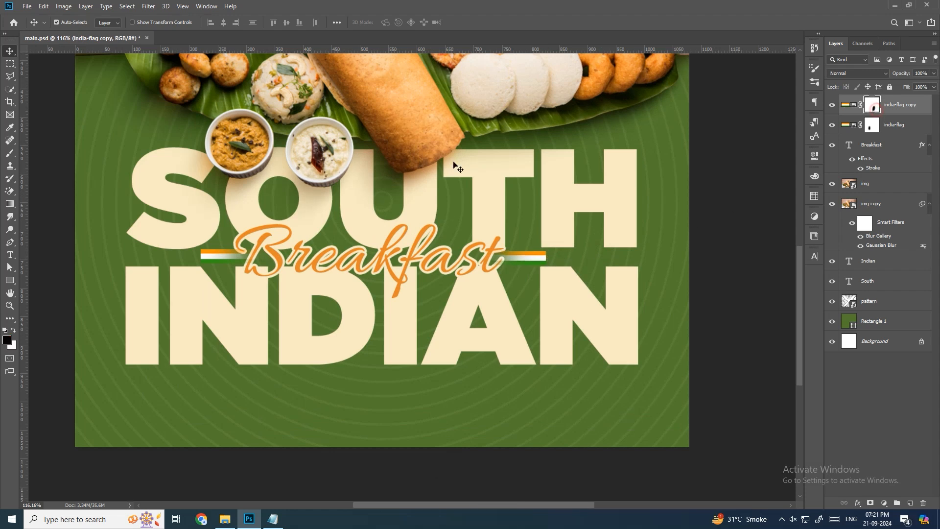
key("b")
key("d")
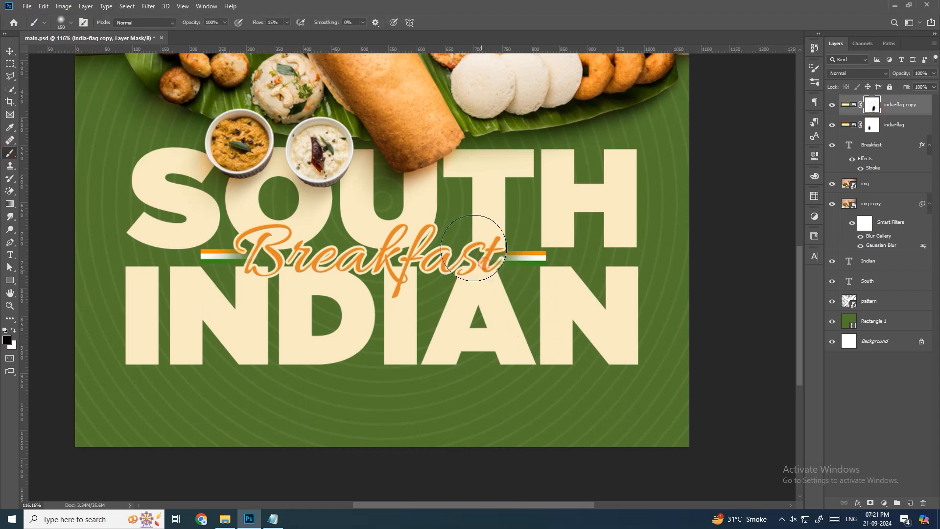
left_click(867, 126)
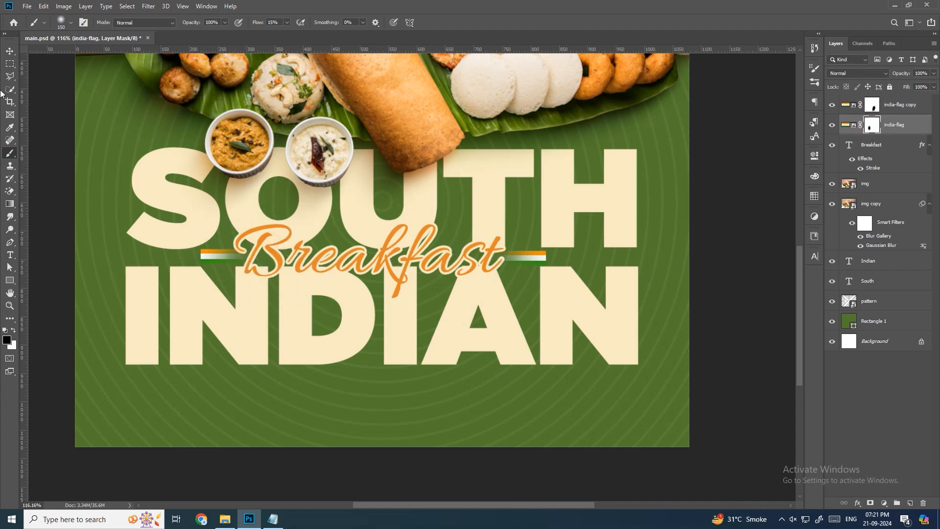
- Draw a rectangle shape about 903 by 57 px below INDIAN, matching the width of the headline
left_click(10, 53)
scroll(479, 259, "down", 3)
scroll(518, 322, "up", 1)
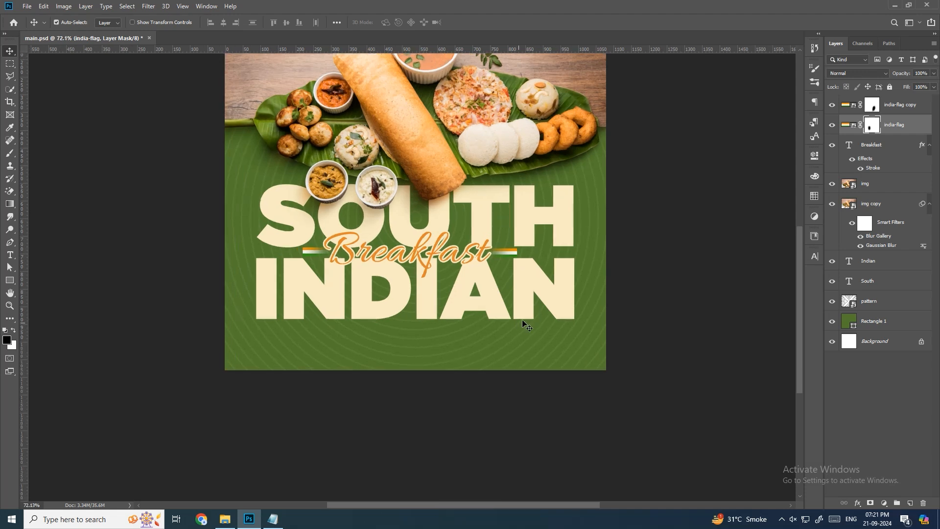
scroll(529, 321, "up", 2)
scroll(528, 321, "up", 2)
scroll(323, 245, "down", 1)
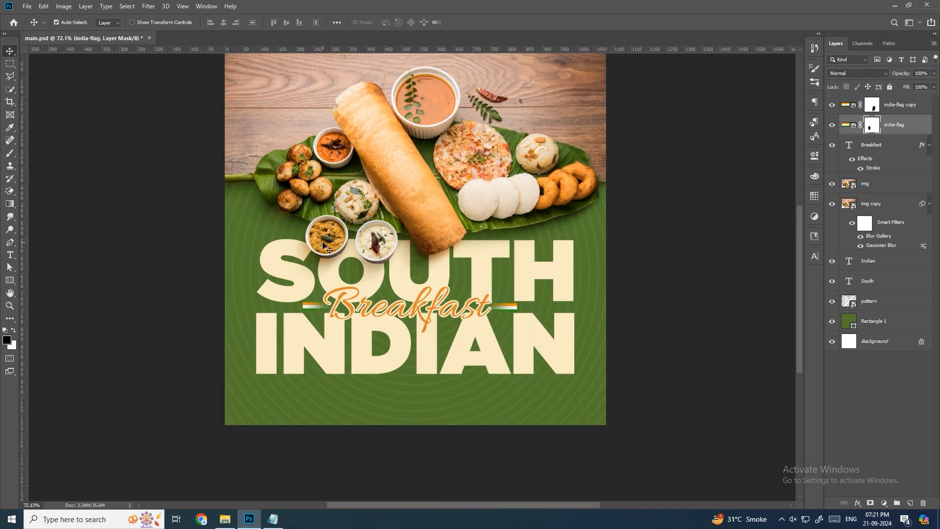
scroll(447, 374, "up", 2)
left_click_drag(441, 372, 439, 356)
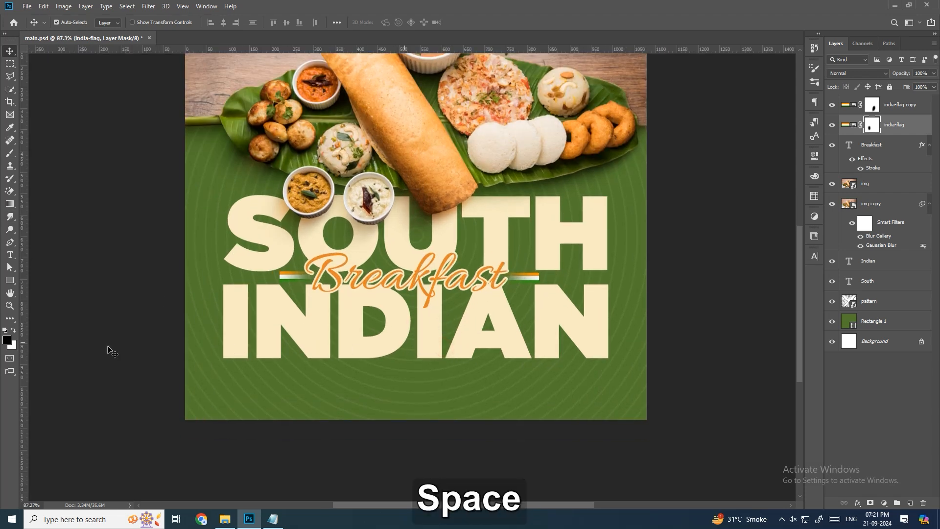
left_click(9, 281)
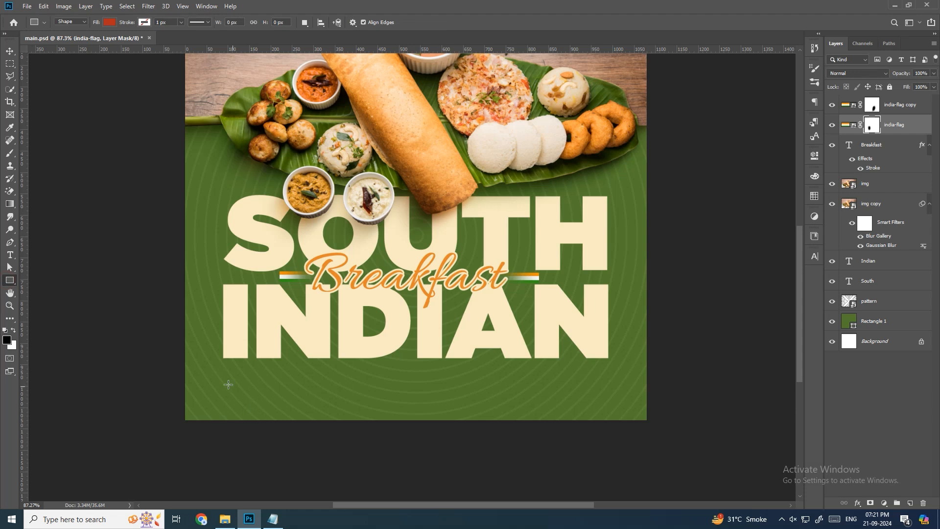
left_click_drag(222, 365, 608, 390)
- Remove the rectangle's fill and give it a 2 px stroke in the cream colour sampled from the headline
left_click(110, 23)
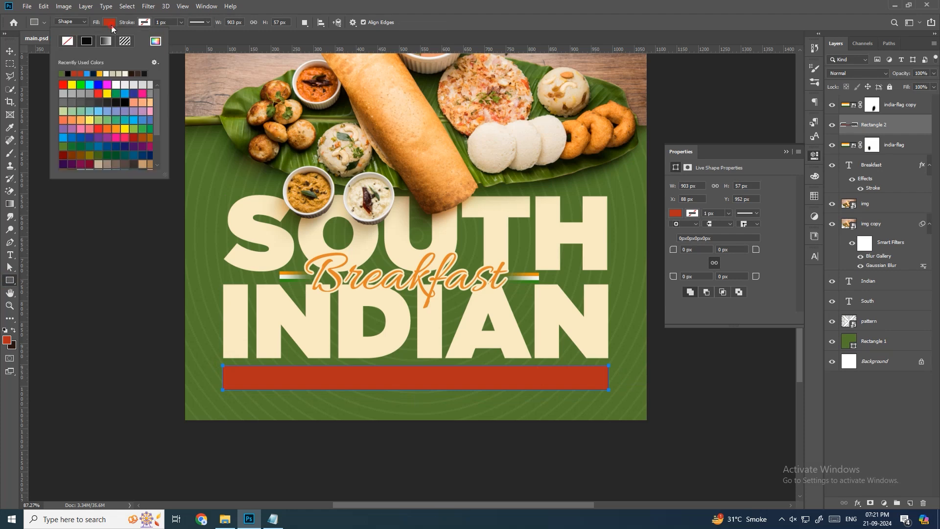
left_click(71, 42)
left_click(144, 23)
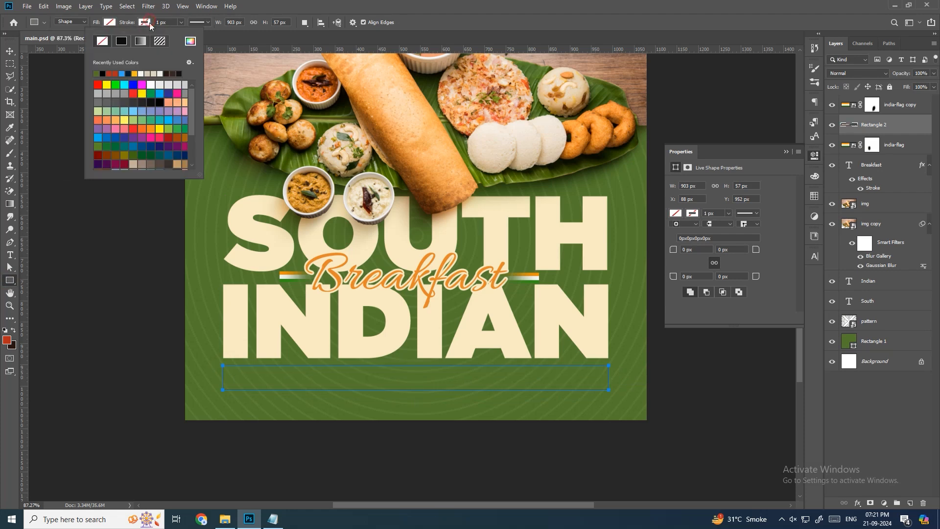
left_click(190, 41)
left_click(286, 311)
left_click(885, 217)
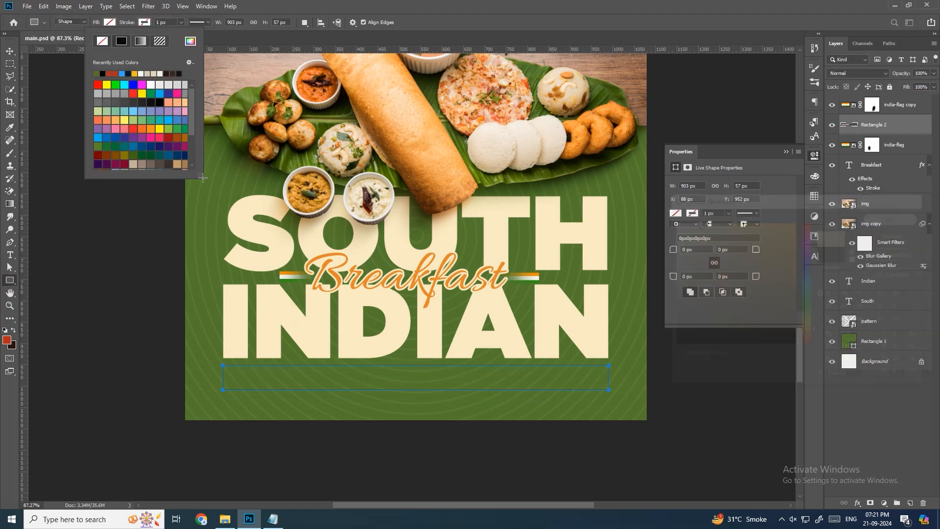
left_click(159, 23)
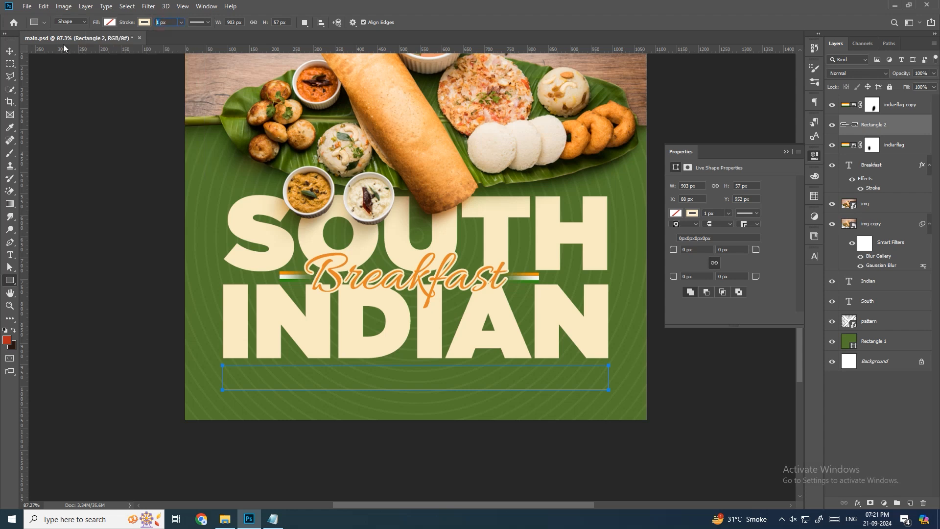
type("2")
key("Return")
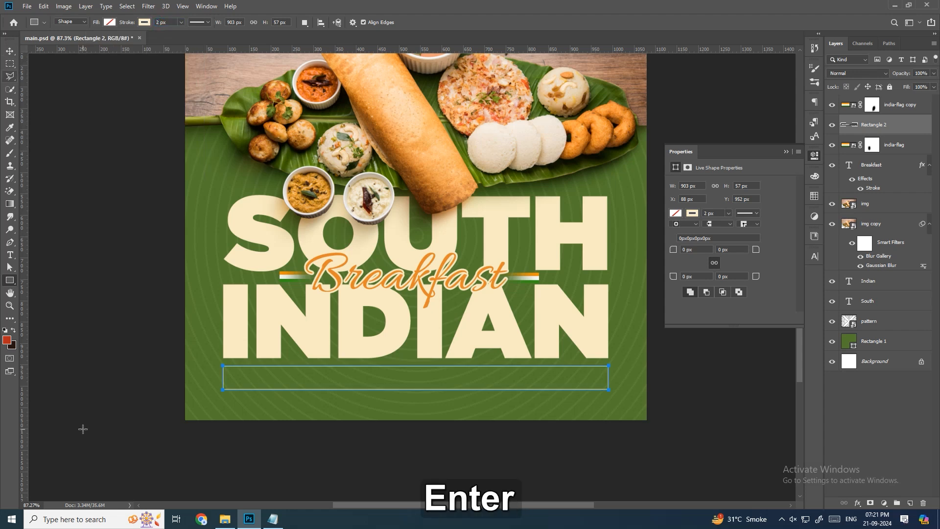
- Delete the rectangle's two lower corner points, leaving only its top edge as a horizontal line
key("a")
left_click_drag(190, 391, 664, 382)
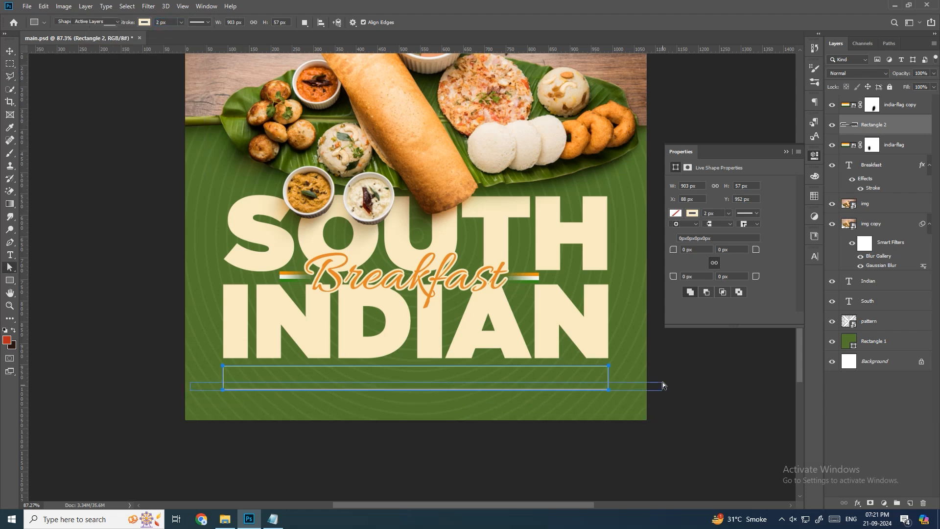
key("Delete")
key("Return")
- Move the cream line down to leave a clear gap beneath INDIAN
left_click(10, 51)
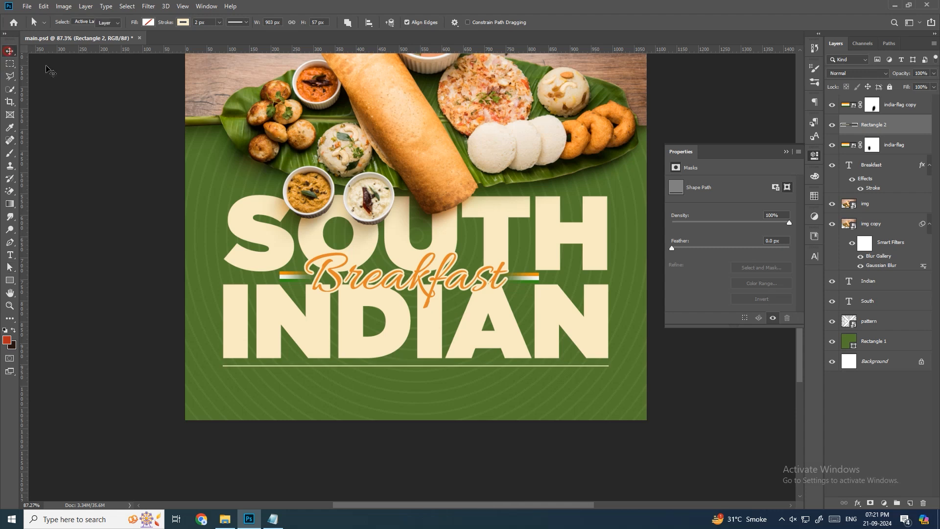
key("shift+Down")
key("shift+Down")
key("Up")
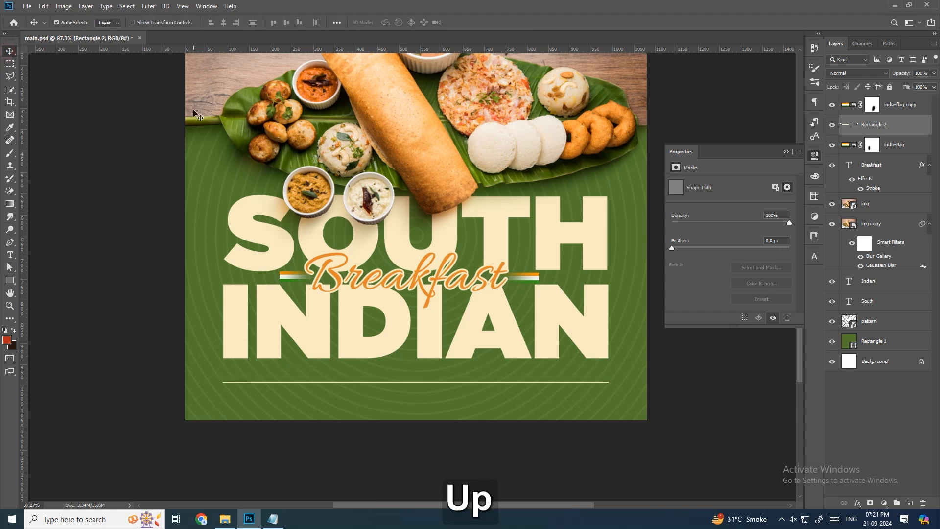
key("Down")
key("Up")
- Duplicate the cream line and move the copy about 60 px down to form a band near the post's bottom edge
key("ctrl+j")
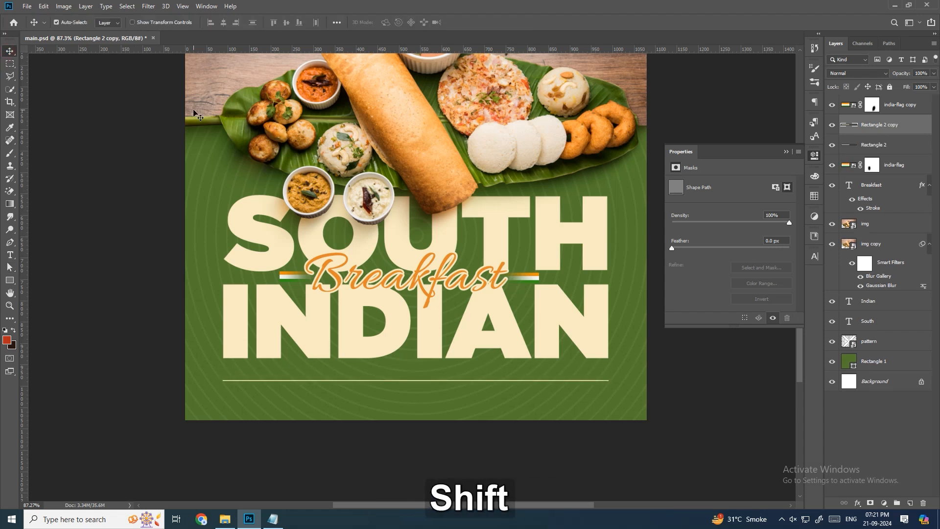
key("shift+Down")
key("shift+Down")
key("shift+Down")
key("shift+Down")
key("shift+Down")
key("shift+Down")
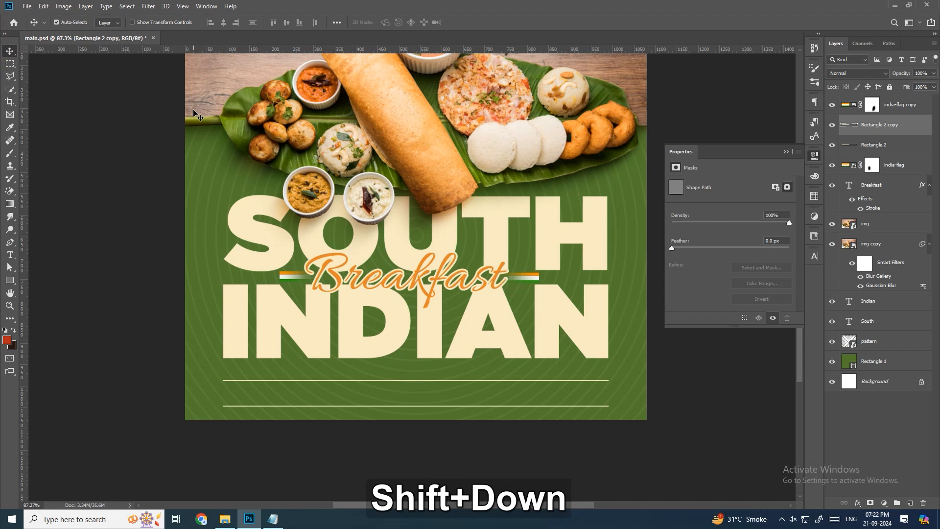
key("Up")
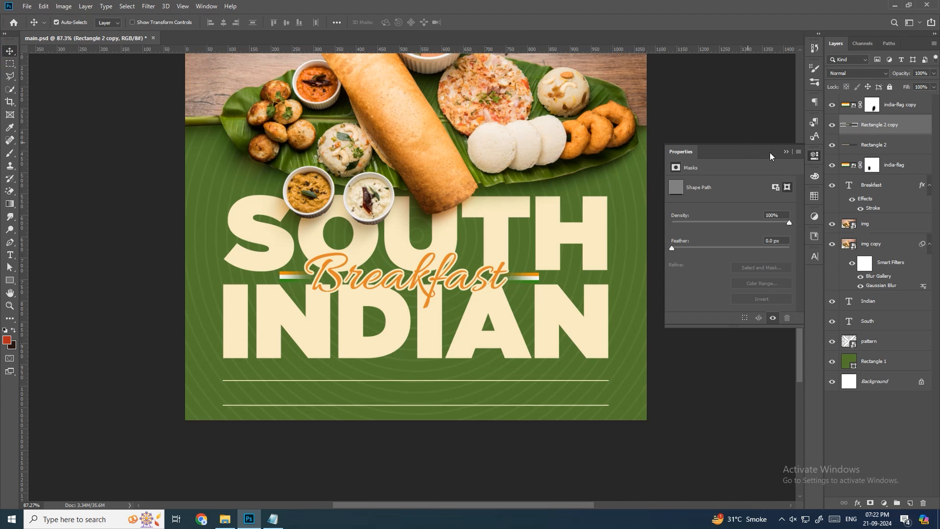
- Select both cream line layers and move them to the top of the layer stack, above the flag copy
left_click(784, 152)
left_click(887, 145, "shift")
left_click_drag(887, 145, 882, 101)
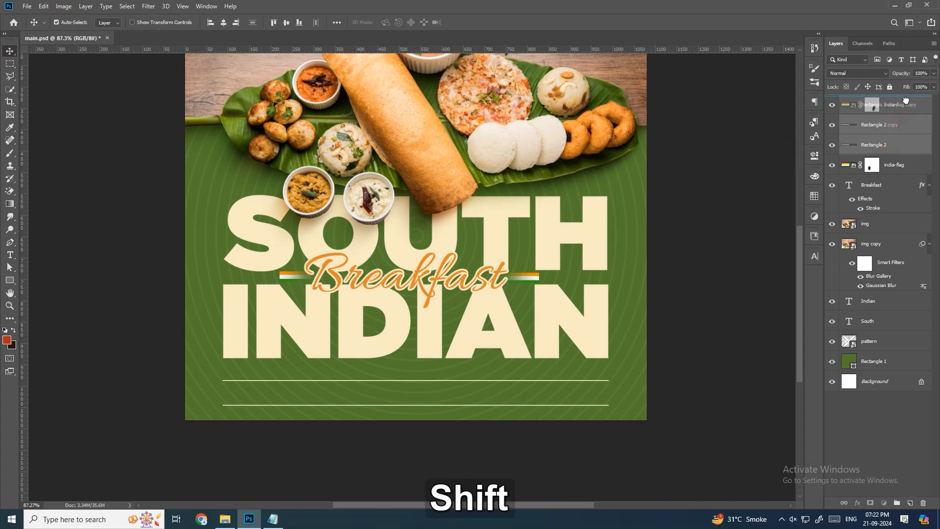
left_click_drag(528, 349, 516, 347)
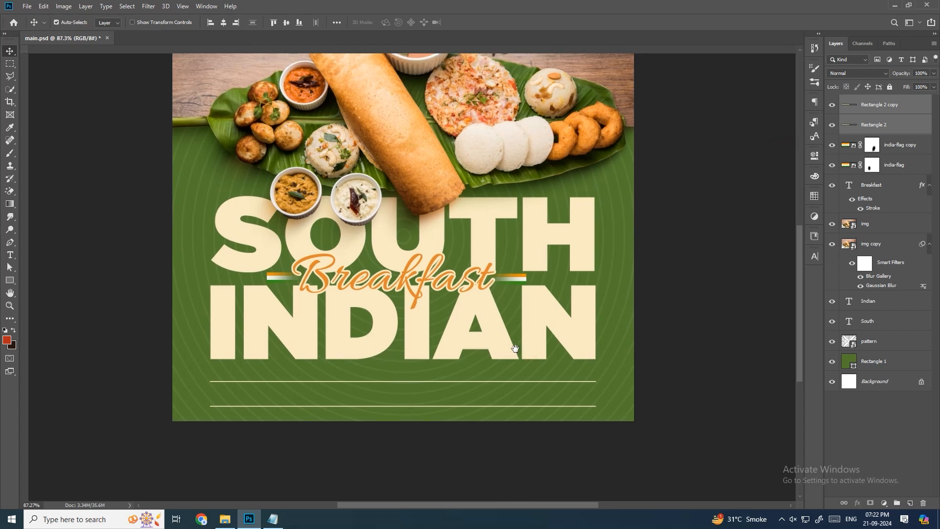
left_click(272, 519)
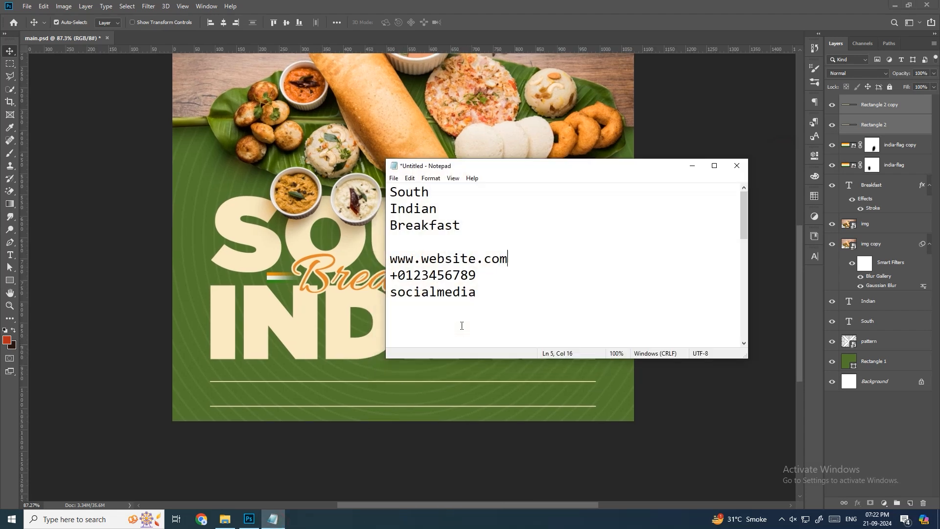
left_click_drag(523, 260, 389, 258)
key("ctrl+c")
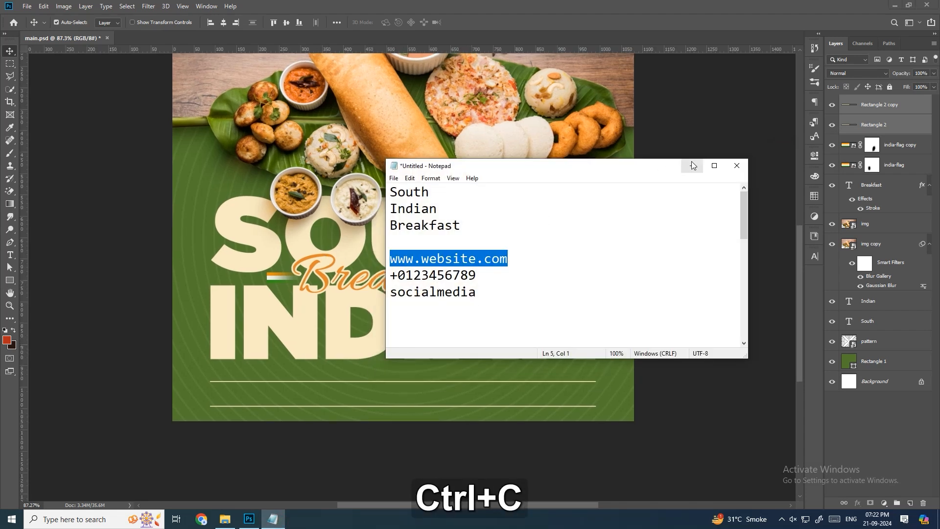
left_click(692, 165)
left_click(9, 253)
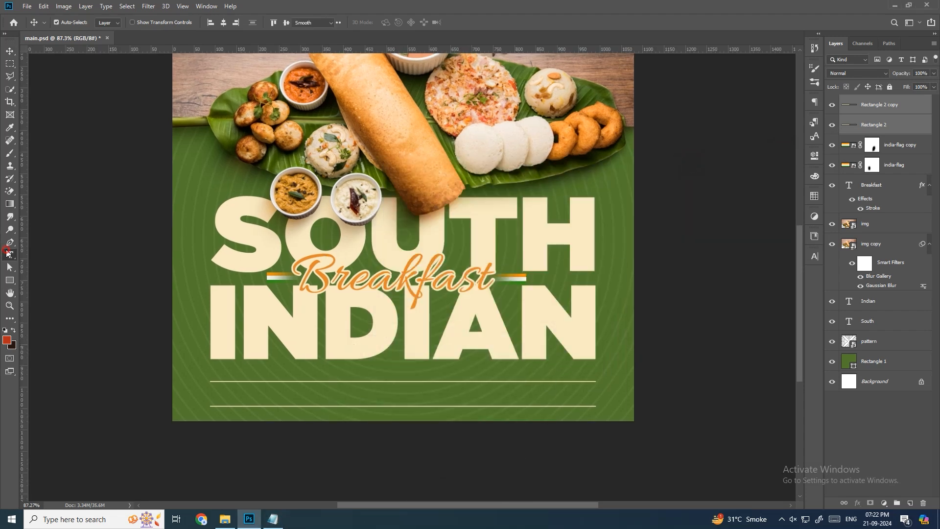
left_click(183, 376)
key("ctrl+v")
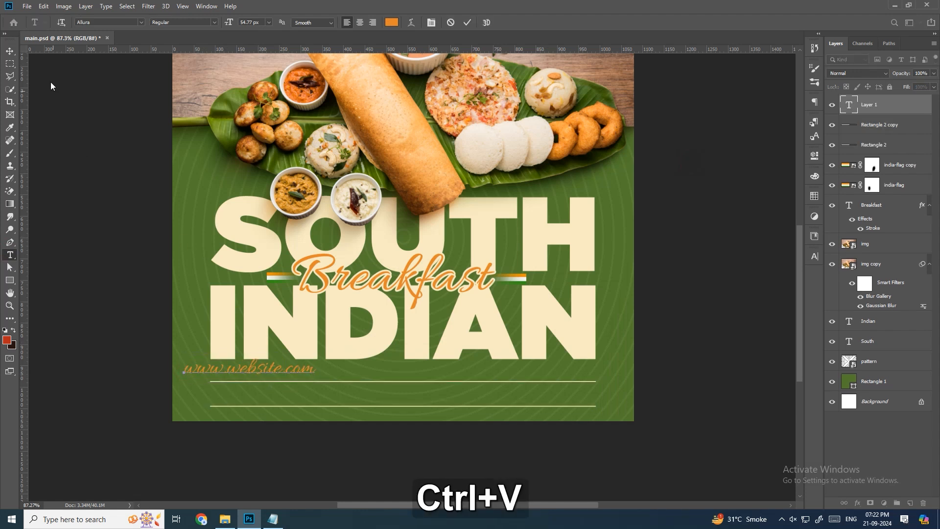
left_click(9, 51)
left_click_drag(252, 380, 276, 392)
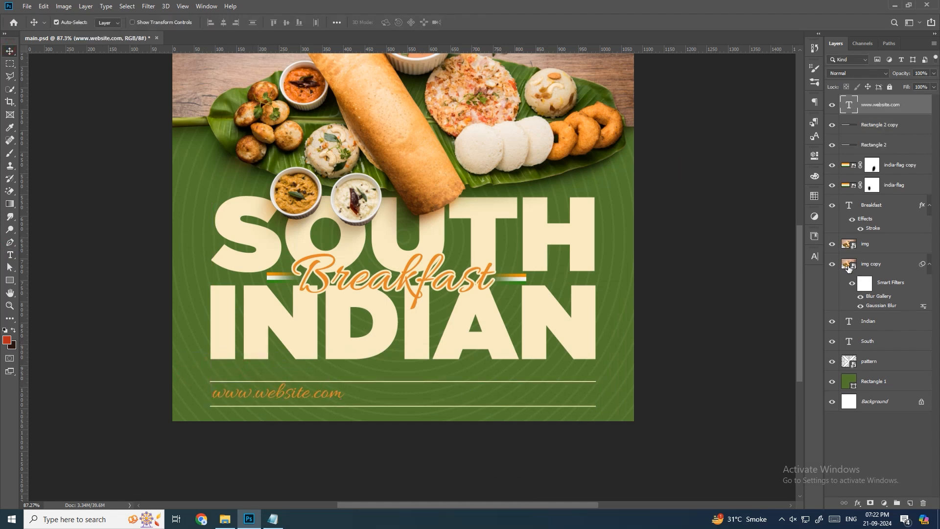
left_click(815, 256)
left_click(740, 270)
type("gotham")
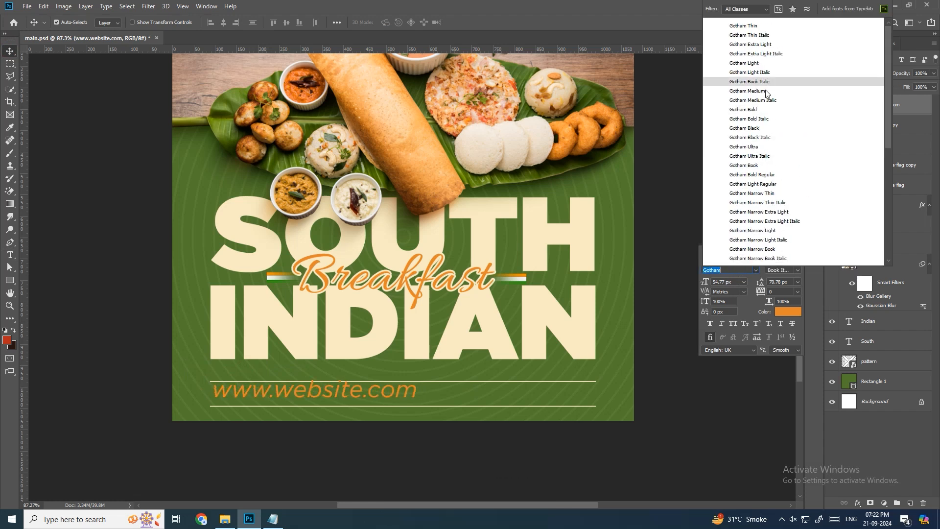
left_click(765, 91)
- Scale the website text down to about 22.5 px and recolour it cream to match the headline
key("ctrl+t")
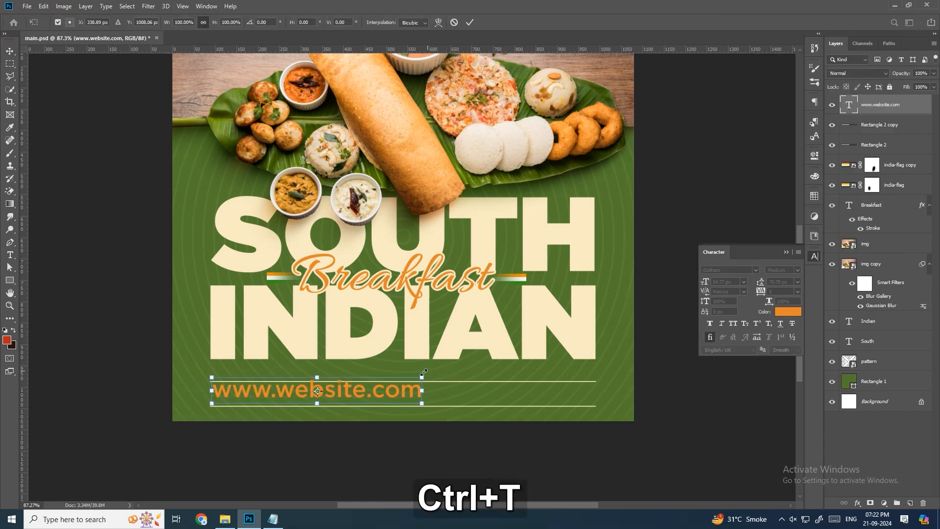
left_click_drag(419, 378, 288, 391)
key("Return")
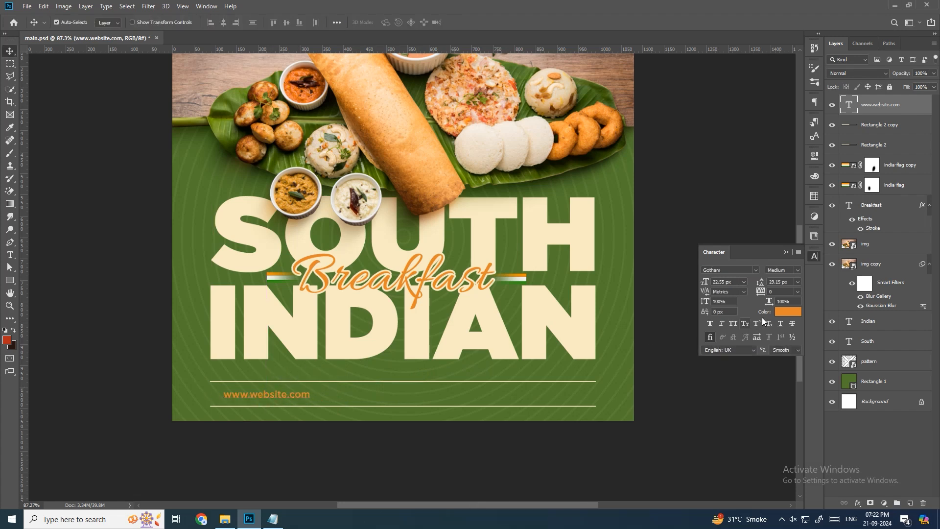
left_click(787, 312)
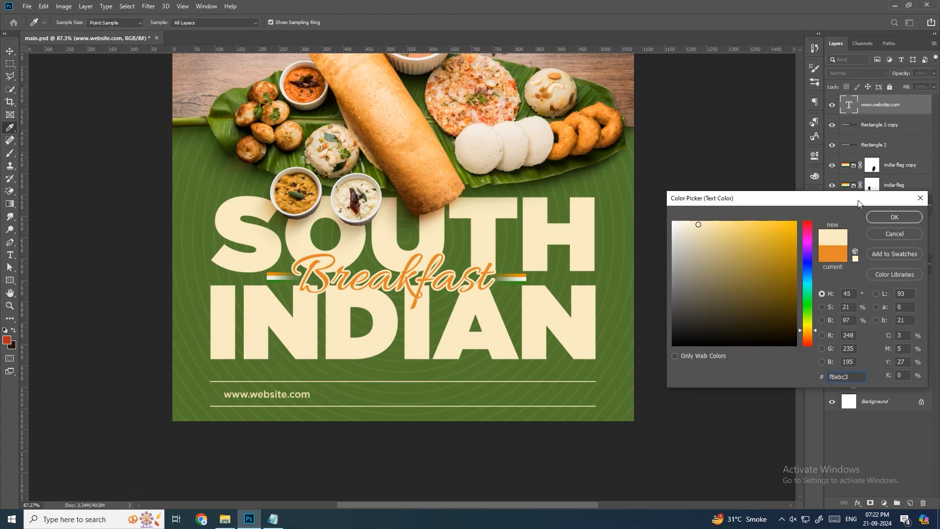
key("Return")
- Duplicate the website text toward the middle of the footer and replace the copy's content with the phone number from Notepad
left_click_drag(272, 394, 407, 395)
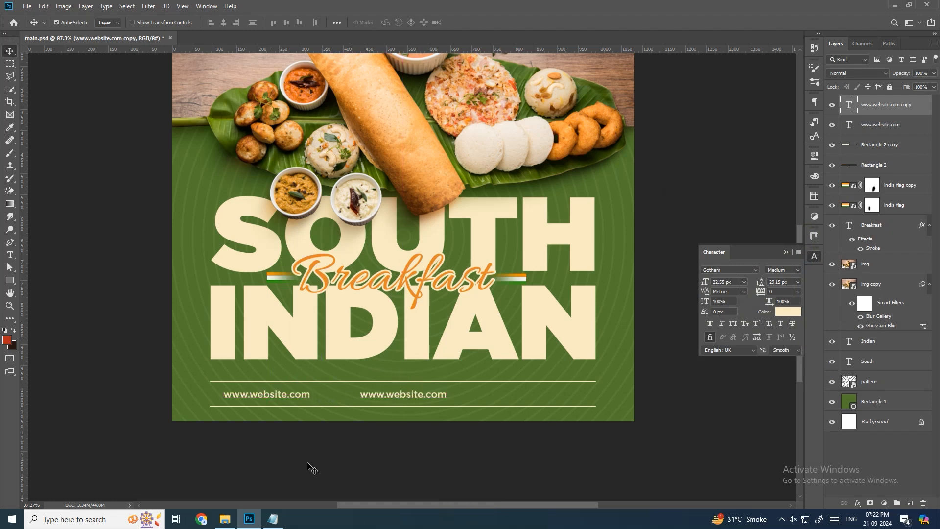
left_click(273, 519)
left_click_drag(476, 275, 389, 275)
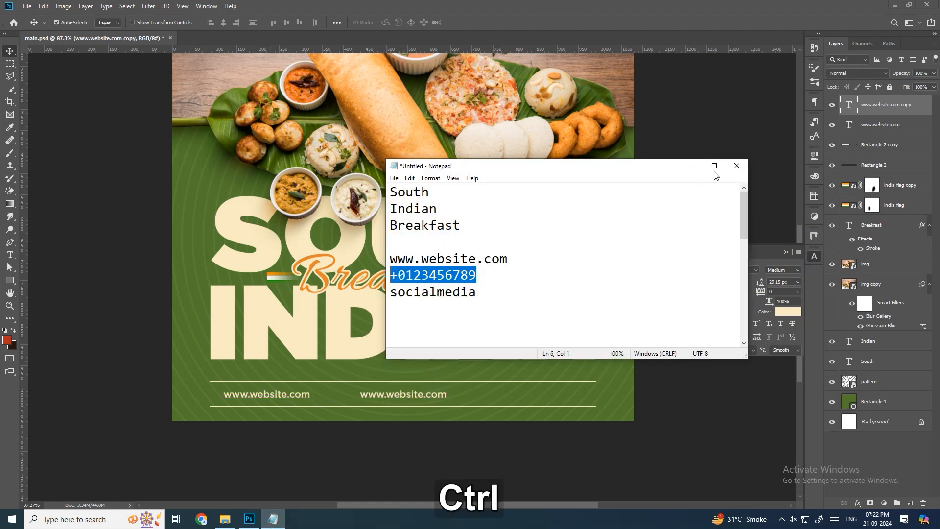
key("ctrl+c")
left_click(693, 166)
key("t")
left_click(441, 407)
key("ctrl+a")
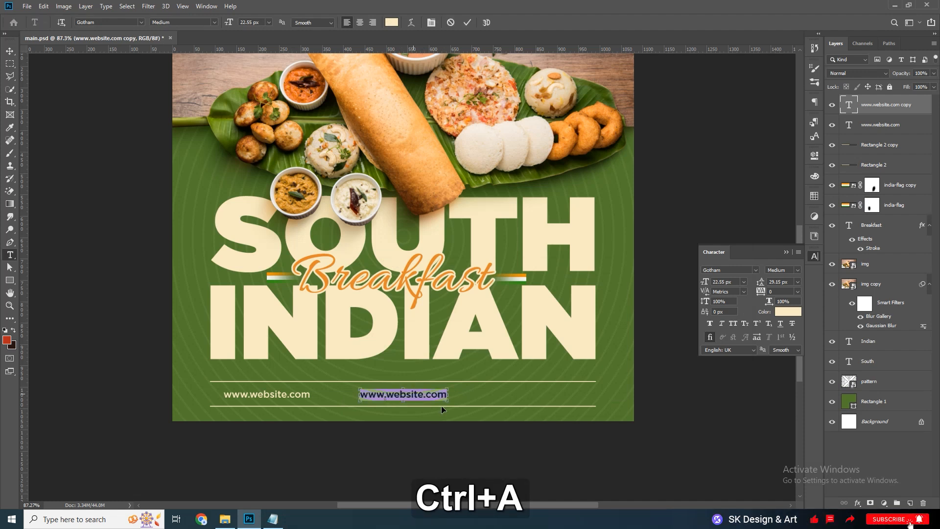
key("ctrl+v")
left_click(9, 51)
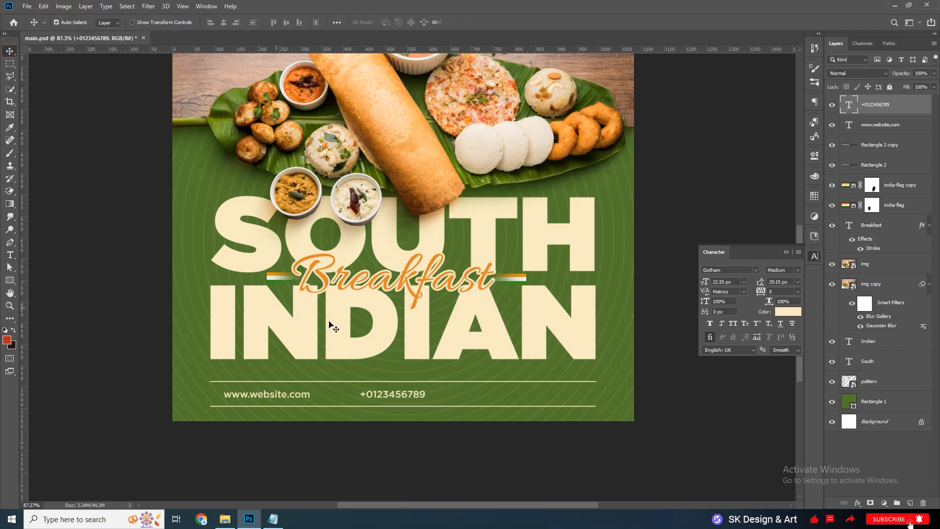
- Centre the phone number text horizontally on the canvas
key("ctrl+a")
left_click(221, 23)
key("ctrl+d")
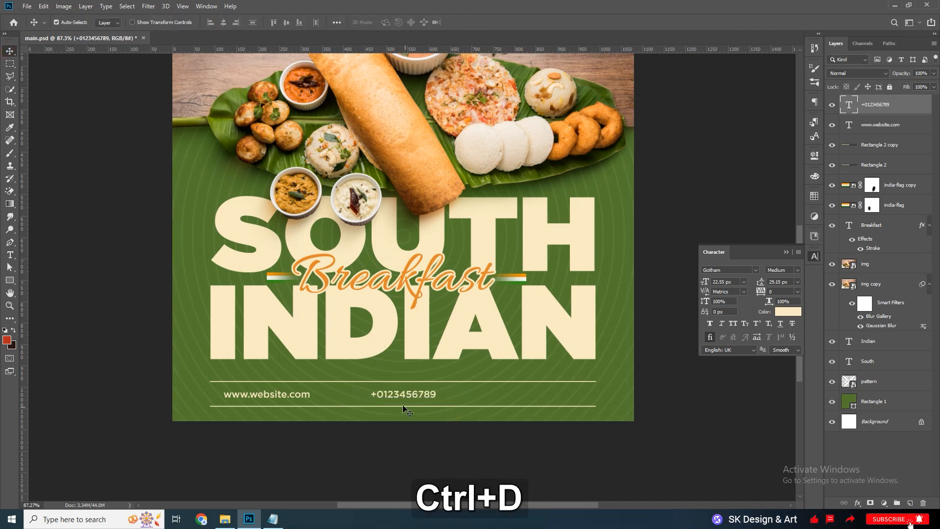
- Duplicate the phone number text to the right end of the footer and replace its content with socialmedia from Notepad
left_click_drag(396, 397, 553, 401)
key("alt+Tab")
double_click(487, 289)
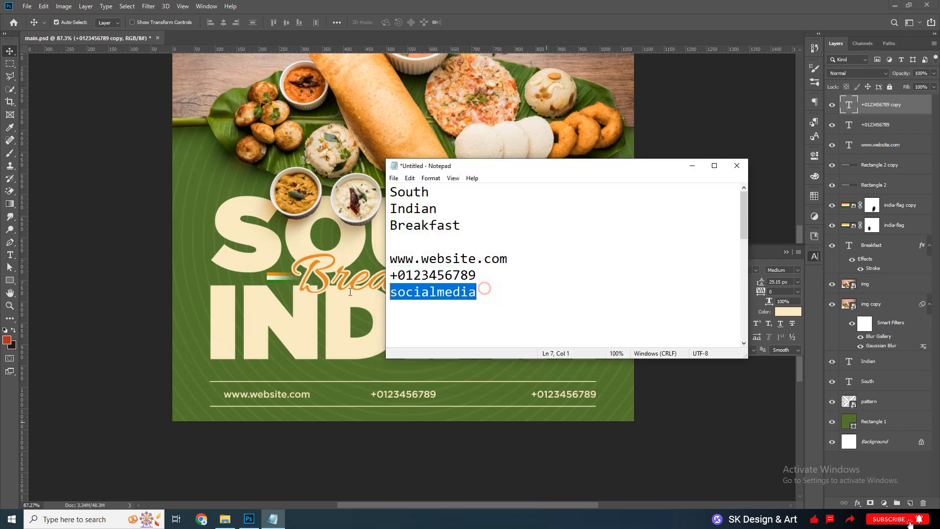
key("ctrl+c")
left_click(692, 166)
double_click(563, 394)
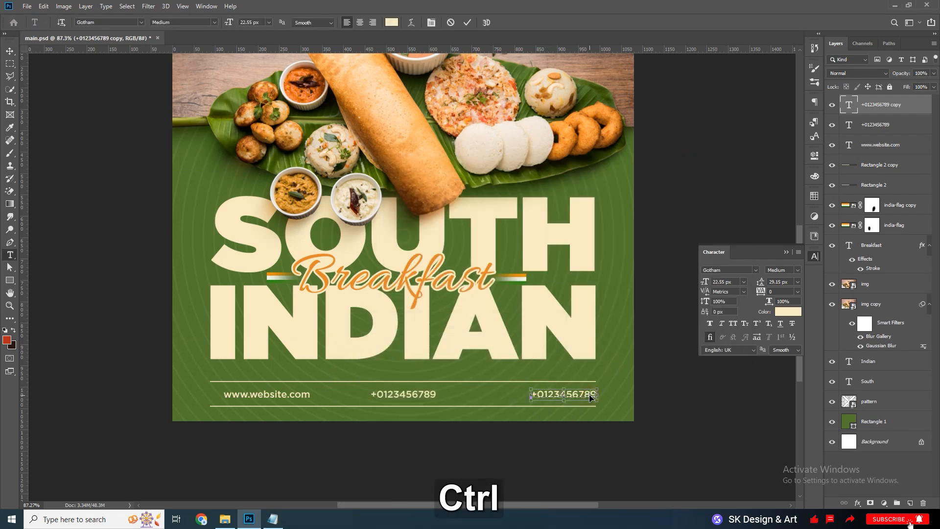
key("ctrl+v")
key("ctrl+Return")
key("v")
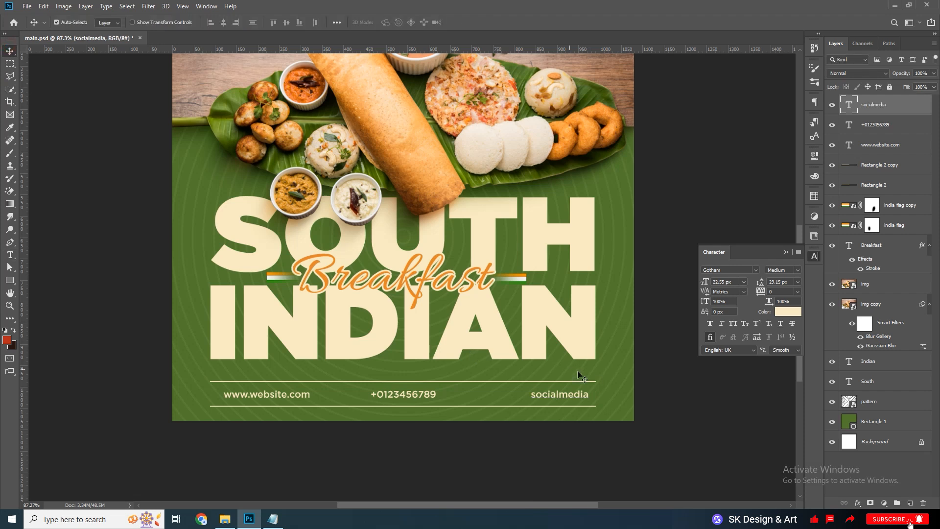
- Align the right edge of the socialmedia text with the right ends of the cream lines
left_click_drag(568, 399, 574, 396)
left_click(529, 436)
scroll(482, 377, "down", 1)
- Place phone-call.png from the south indian food folder into the post and scale it to 2.5%
left_click(225, 519)
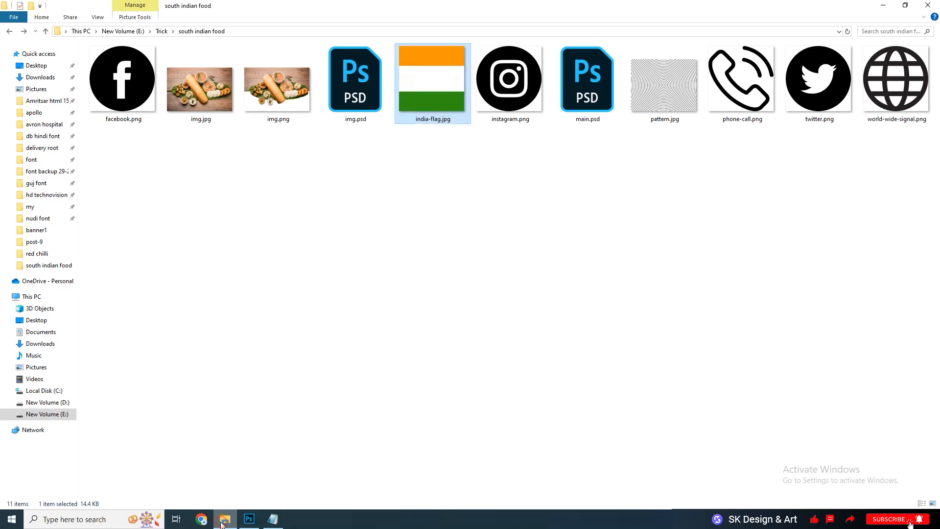
left_click(754, 88)
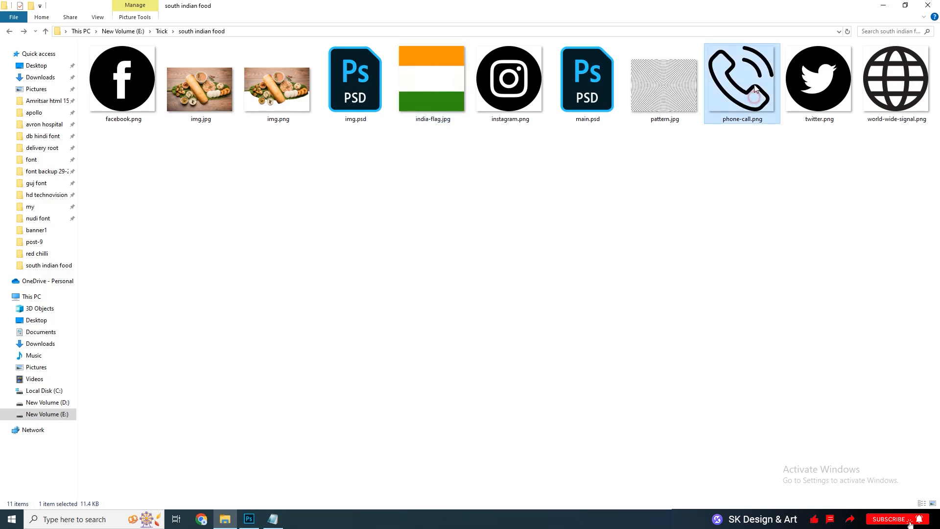
key("alt+Tab")
left_click_drag(756, 83, 430, 295)
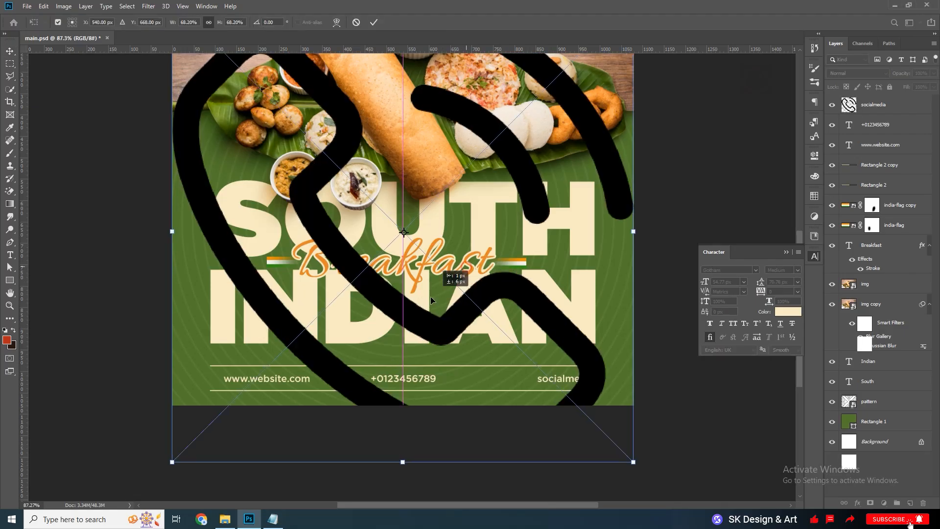
left_click_drag(602, 484, 550, 440)
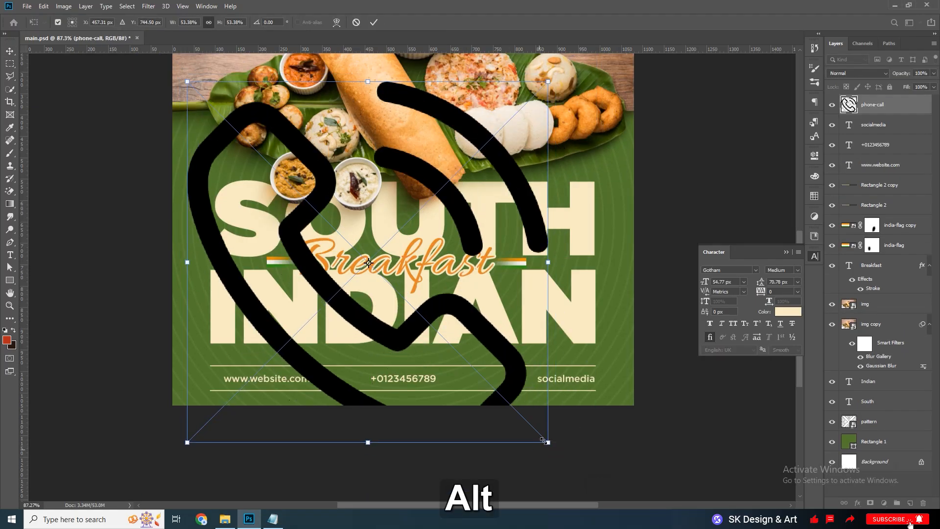
key("Return")
key("ctrl+t")
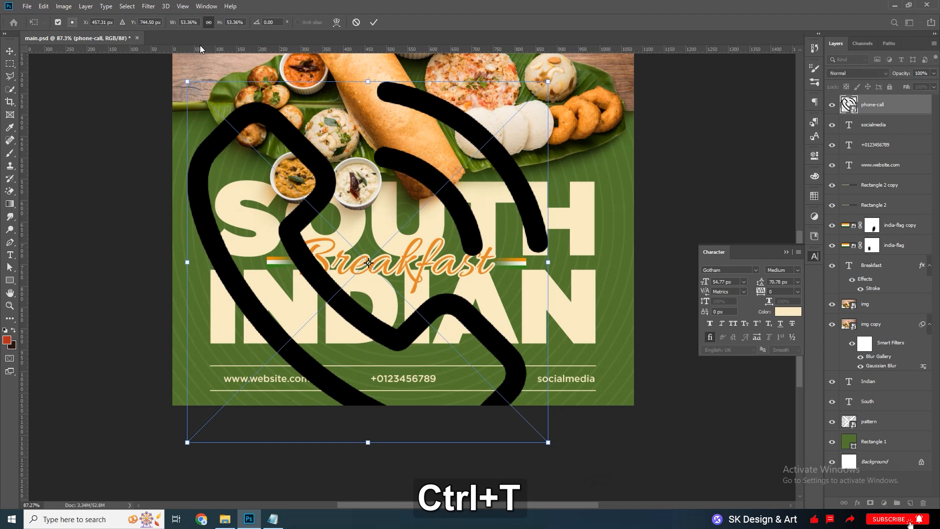
type("2.5")
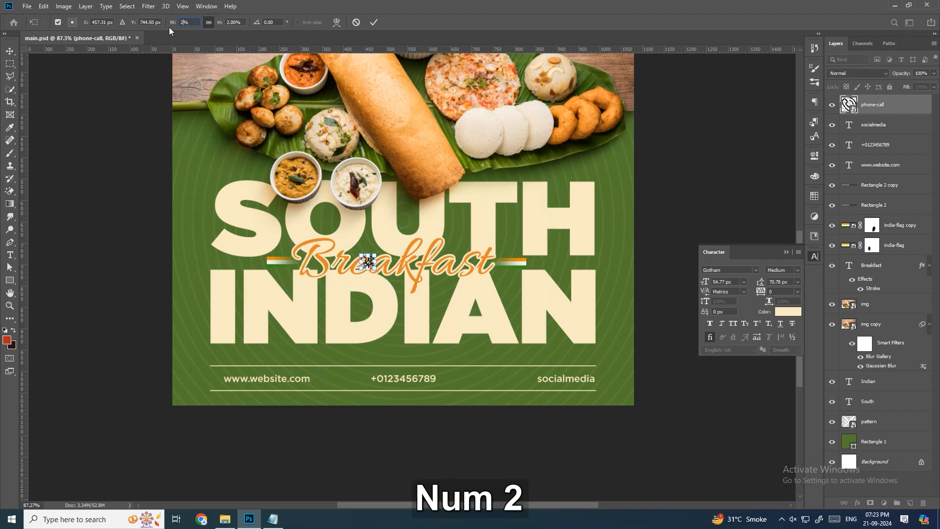
key("Return")
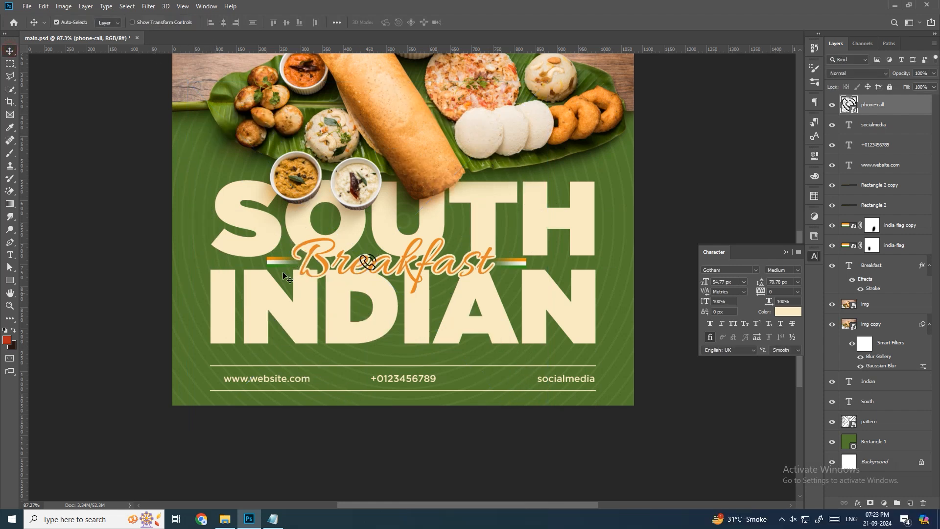
- Move the phone icon down into the footer band, directly in front of the phone number
key("shift+Down")
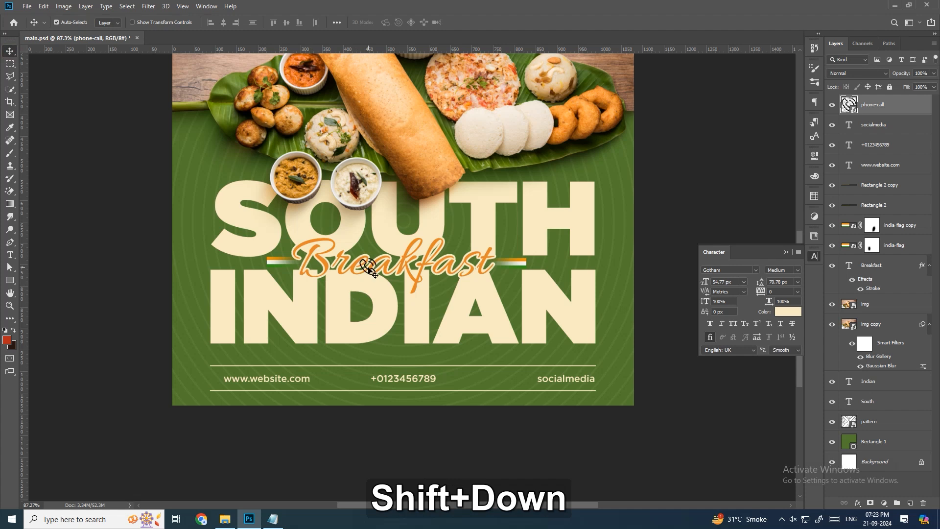
key("shift+Down")
key("shift+Down")
key("shift+Down")
key("shift+Down")
key("shift+Down")
key("shift+Down")
key("shift+Down")
key("shift+Down")
key("shift+Down")
key("shift+Down")
key("shift+Down")
key("shift+Down")
key("shift+Down")
key("shift+Down")
key("shift+Down")
key("shift+Down")
key("shift+Down")
key("shift+Down")
key("shift+Down")
key("shift+Down")
key("Down")
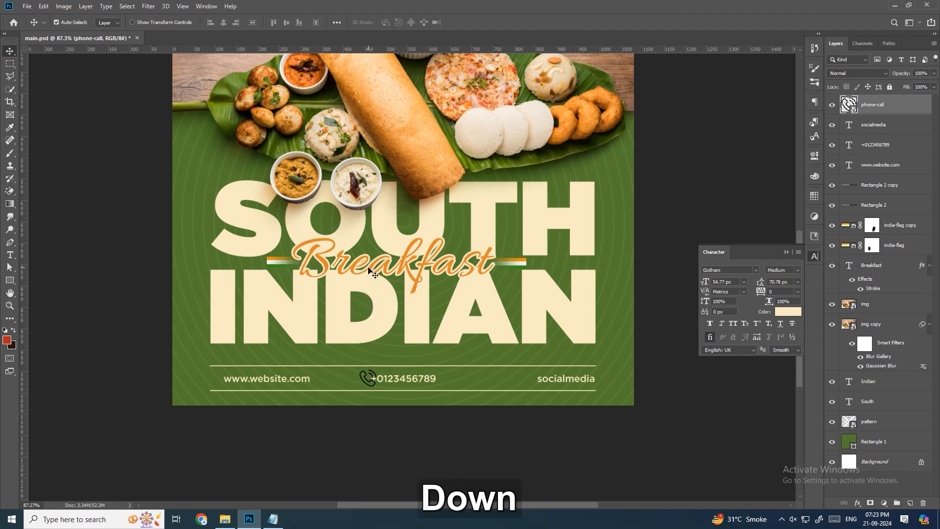
key("Left")
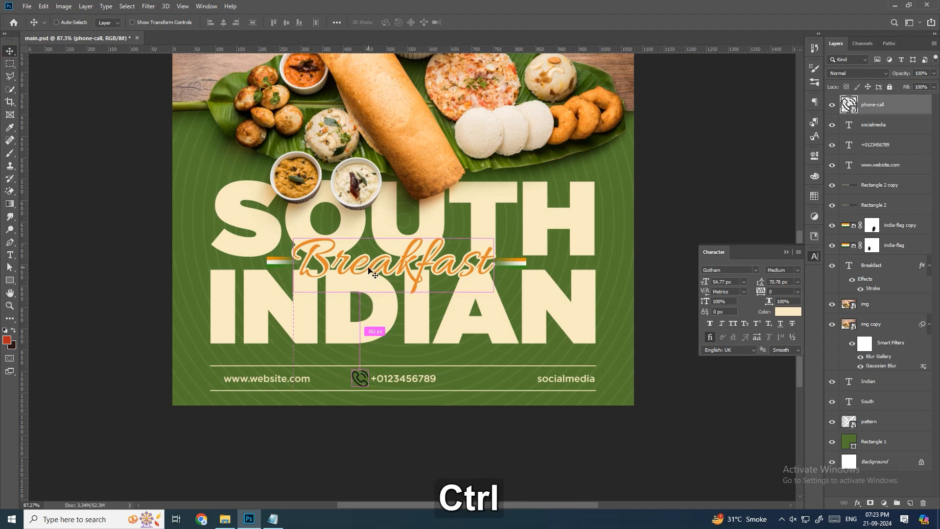
- Scale the phone icon to 2%
key("ctrl+t")
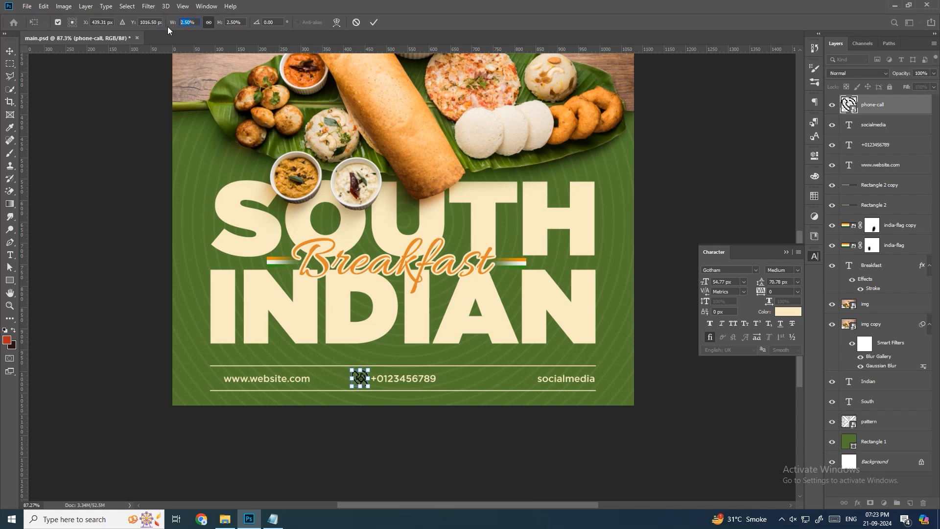
type("2")
key("Return")
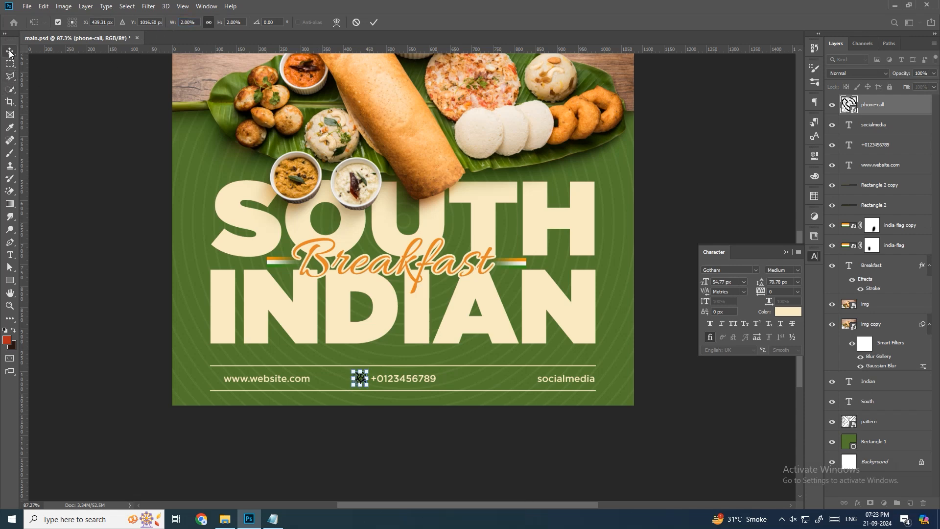
left_click(9, 51)
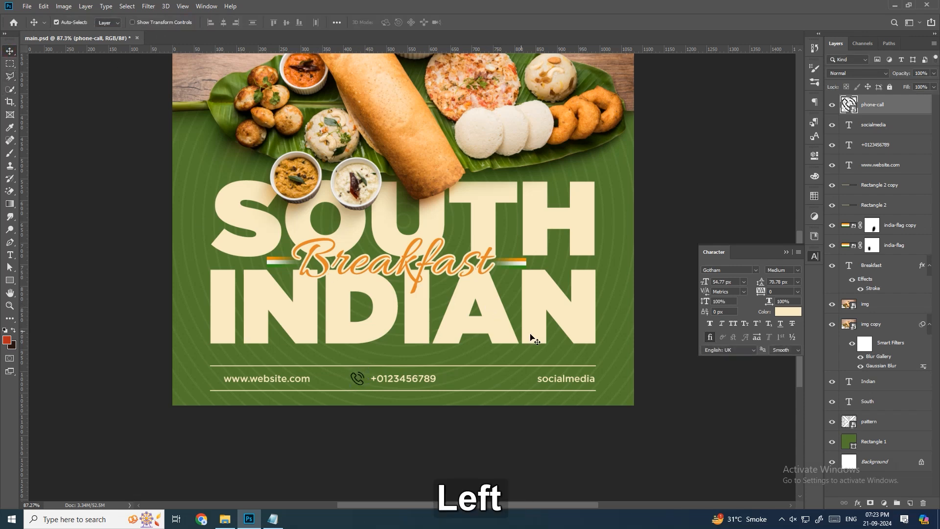
- Place world-wide-signal.png in the post and shrink it to a small globe icon just above the website text
key("alt+Tab")
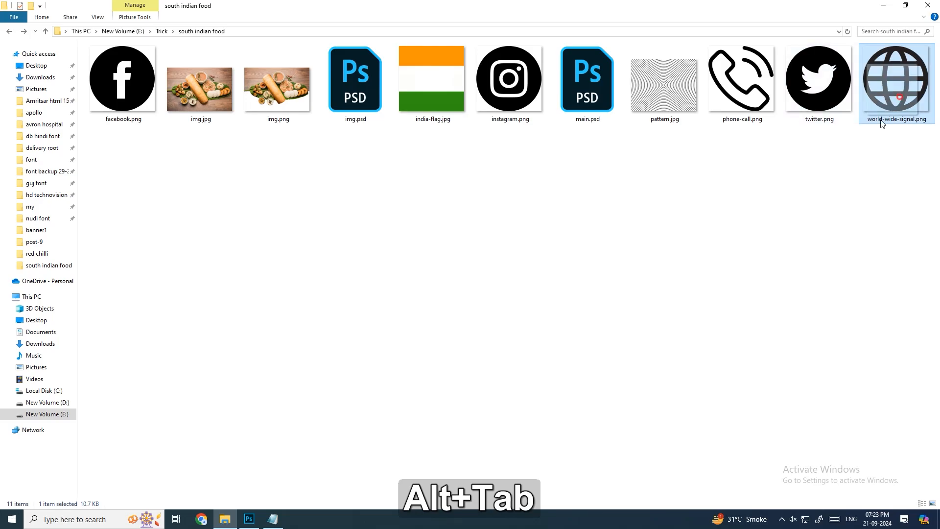
key("alt+Tab")
left_click_drag(881, 123, 325, 355)
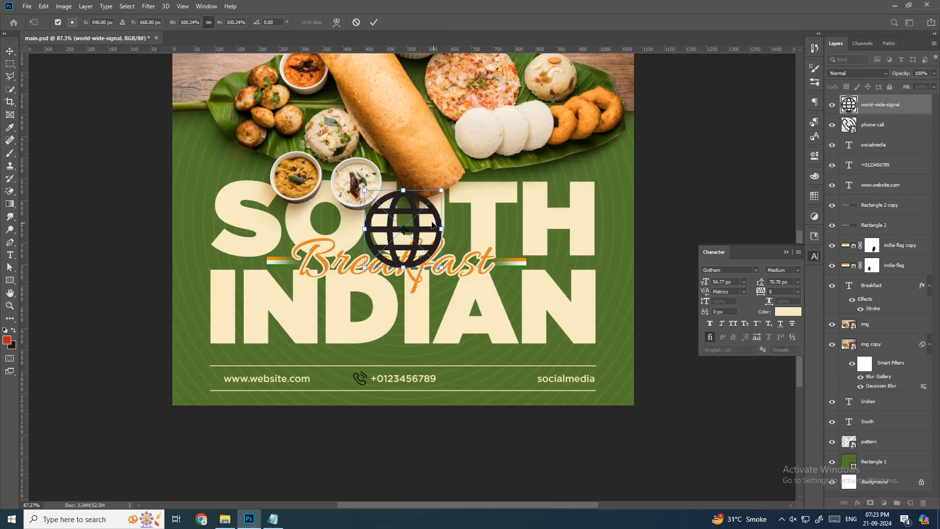
left_click_drag(431, 225, 289, 345)
key("Return")
key("ctrl+t")
key("Return")
key("ctrl+t")
key("Return")
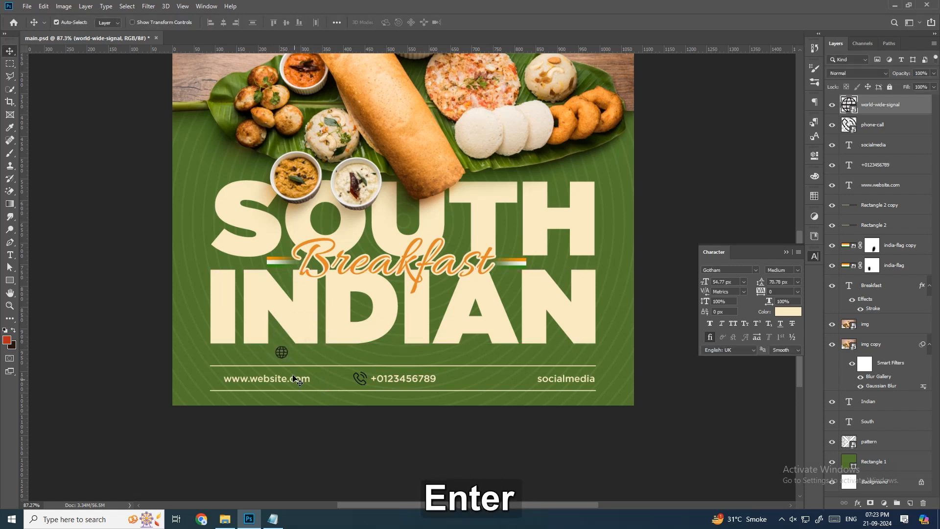
- Move the globe icon down into the footer band and left until it sits directly in front of the website text
key("shift+Down")
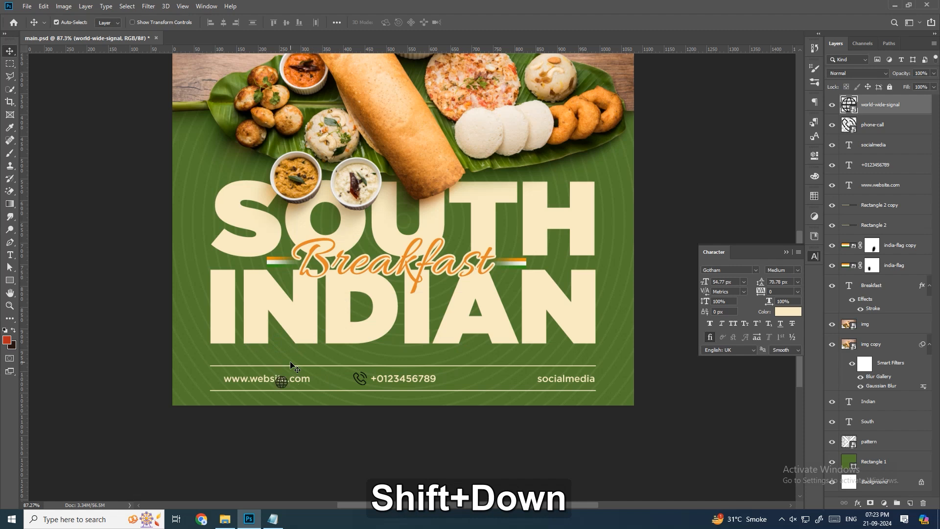
key("Up")
key("shift+Left")
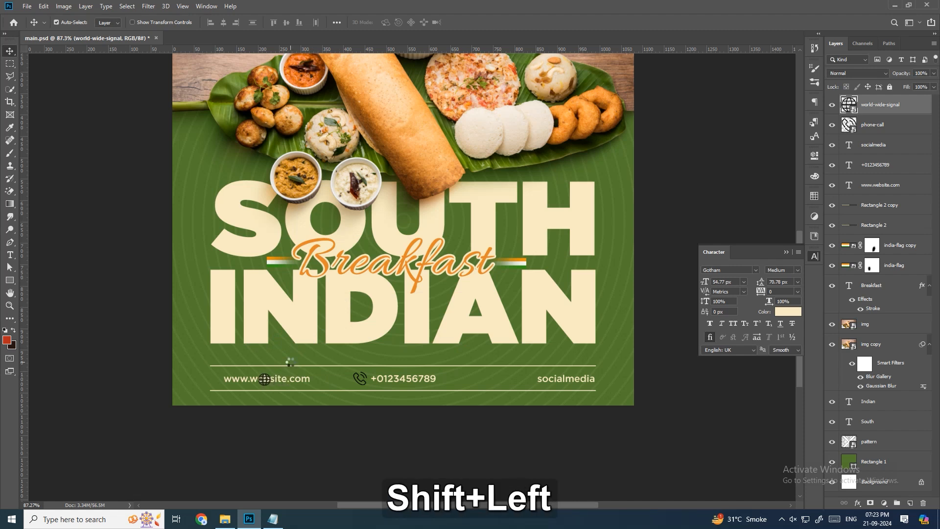
key("shift+Left")
key("shift+Left")
key("shift+Left")
key("shift+Left")
key("shift+Left")
key("shift+Left")
key("shift+Left")
key("shift+Left")
key("shift+Left")
key("shift+Left")
key("Right")
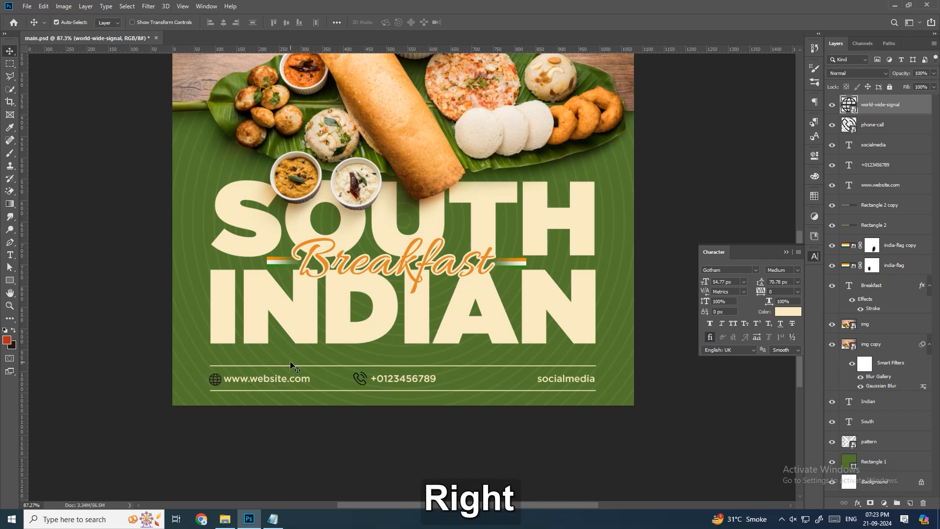
- Nudge the website text slightly to the right to leave a small gap after the globe icon
left_click(293, 381)
key("Right")
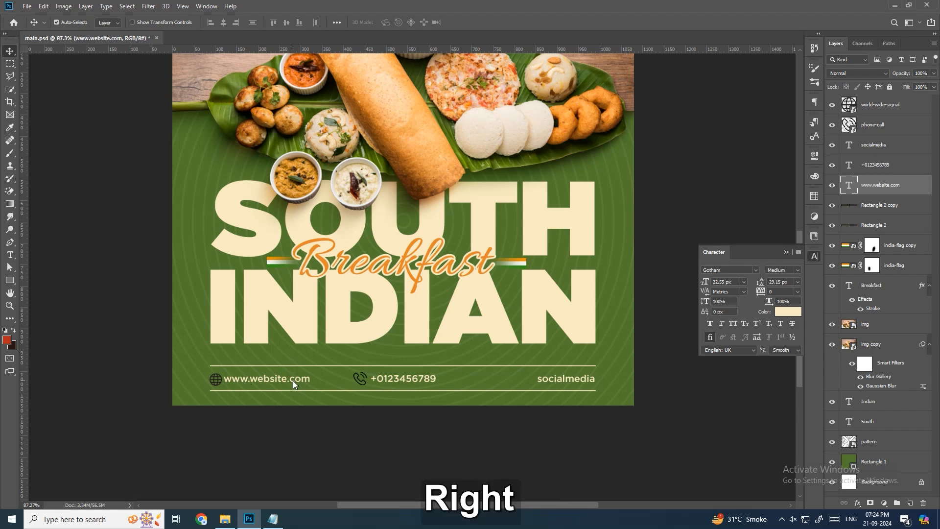
key("Right")
key("Right")
key("Right")
key("Right")
key("Right")
key("Right")
key("Right")
key("Right")
key("Right")
key("Right")
- Place facebook.png, instagram.png and twitter.png together from the south indian food folder into the post
left_click(395, 381)
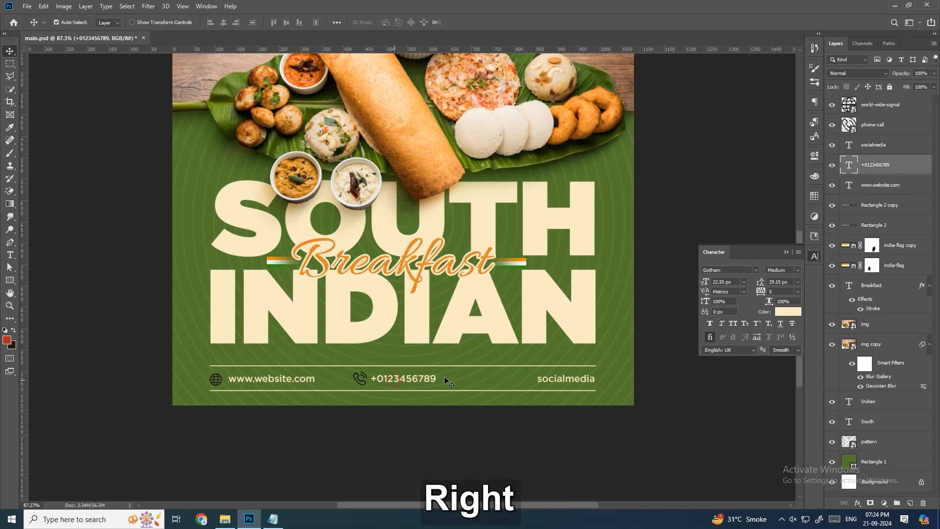
key("alt+Tab")
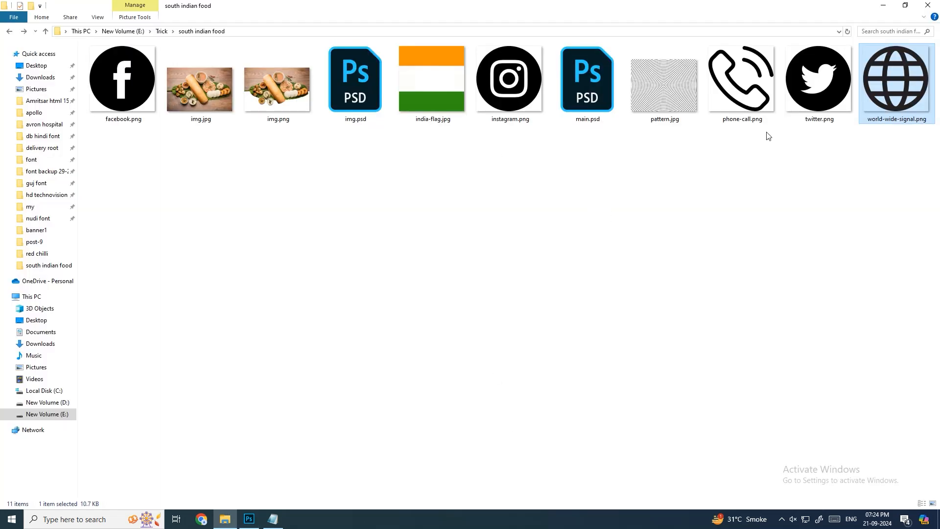
left_click(798, 97)
left_click(509, 79, "ctrl")
left_click(102, 93, "ctrl")
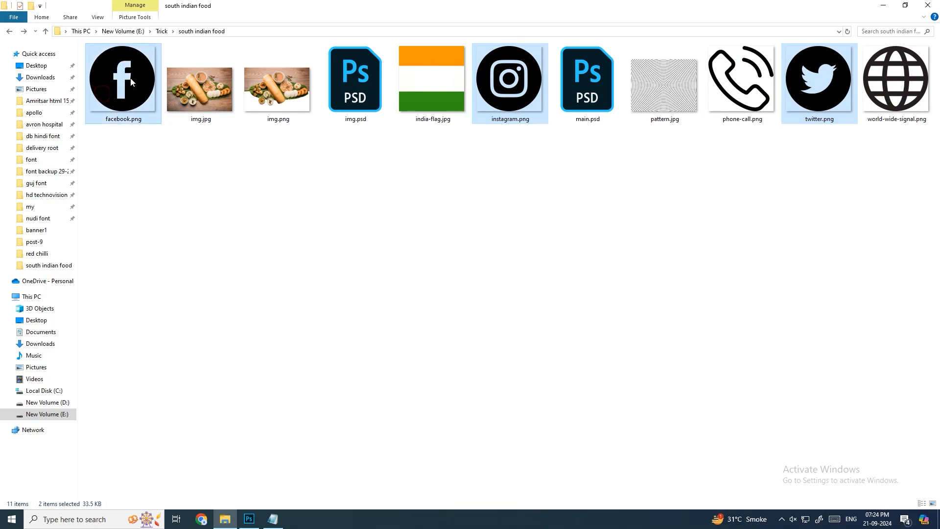
key("alt+Tab")
left_click_drag(102, 93, 456, 218)
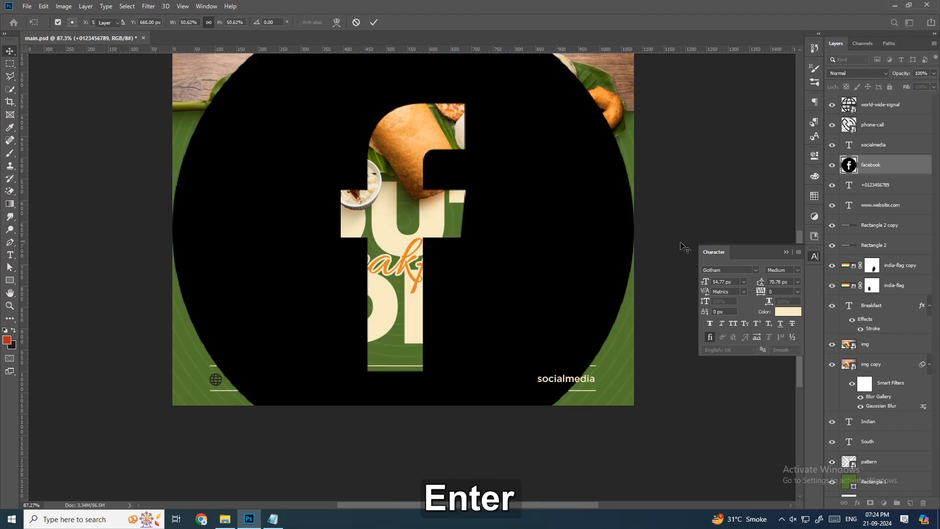
key("Return")
key("Return")
key("Return")
- Shrink the Facebook, Instagram and Twitter images together to small footer-size icons
left_click(870, 205, "shift")
key("ctrl+t")
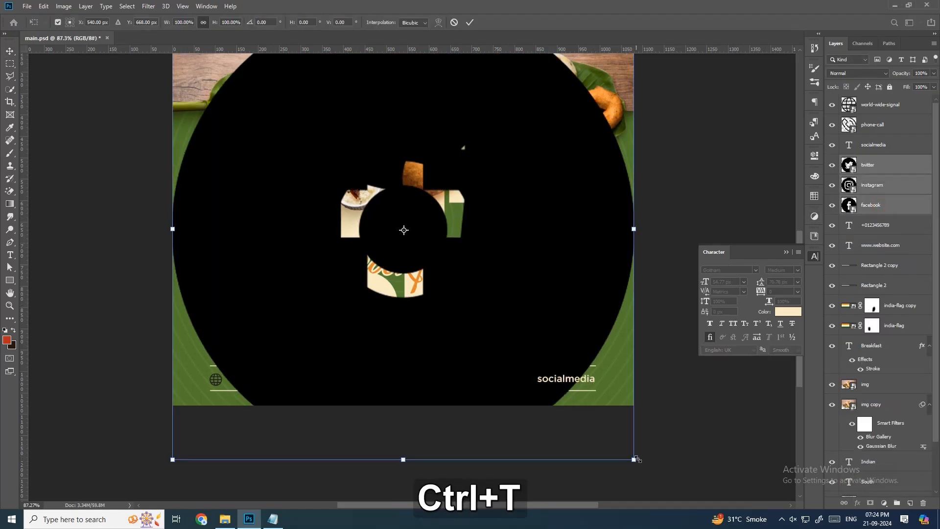
left_click_drag(636, 459, 416, 241)
key("Return")
- Move the three stacked social icons straight down into the footer band, level with the phone number
key("shift+Down")
key("shift+Down")
key("shift+Down")
key("shift+Down")
key("shift+Down")
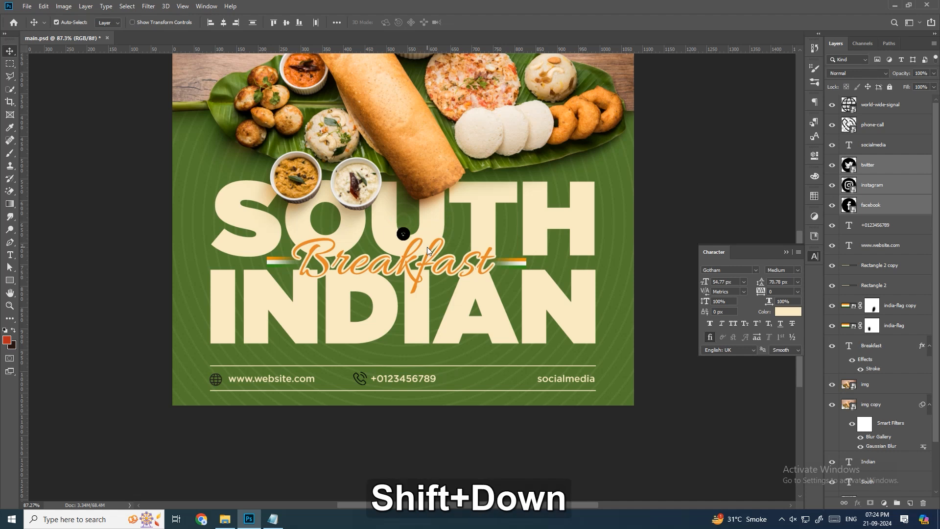
key("shift+Down")
key("shift+Down")
key("shift+Down")
key("shift+Down")
key("shift+Down")
key("shift+Down")
key("shift+Down")
key("shift+Down")
key("shift+Down")
key("shift+Down")
key("shift+Down")
key("shift+Down")
key("shift+Down")
key("shift+Down")
key("shift+Down")
key("shift+Down")
key("shift+Down")
key("shift+Down")
key("shift+Down")
key("shift+Down")
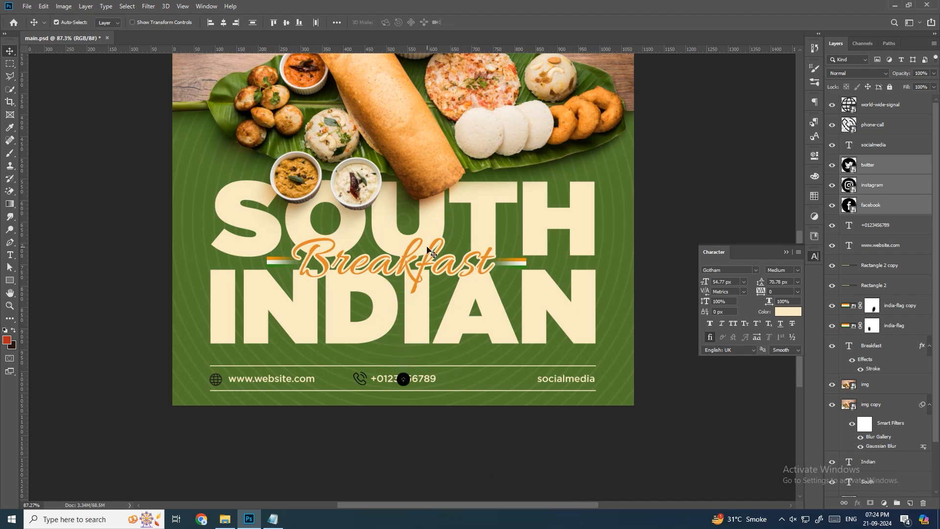
key("Up")
- Scale the three stacked social icons up from their centre to about 118.47%
key("ctrl+t")
key("alt")
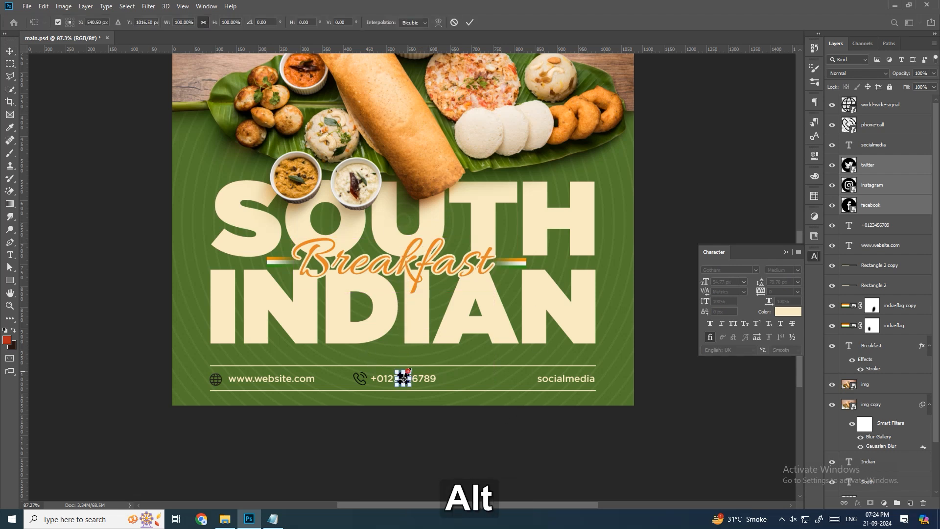
left_click_drag(409, 368, 410, 370)
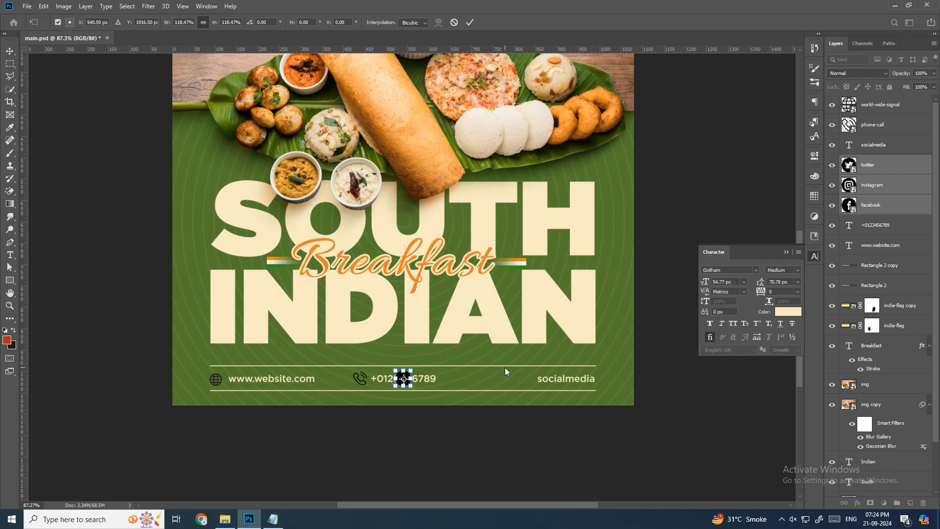
key("Return")
- Move the stacked social icons right along the footer until they sit just before the socialmedia text
key("shift+Right")
key("shift+Right")
key("shift+Right")
key("shift+Right")
key("shift+Right")
key("shift+Right")
key("shift+Right")
key("shift+Right")
key("shift+Right")
key("shift+Right")
key("shift+Right")
key("shift+Right")
key("shift+Right")
key("shift+Right")
key("shift+Right")
key("shift+Right")
key("shift+Right")
key("shift+Right")
key("shift+Right")
key("shift+Right")
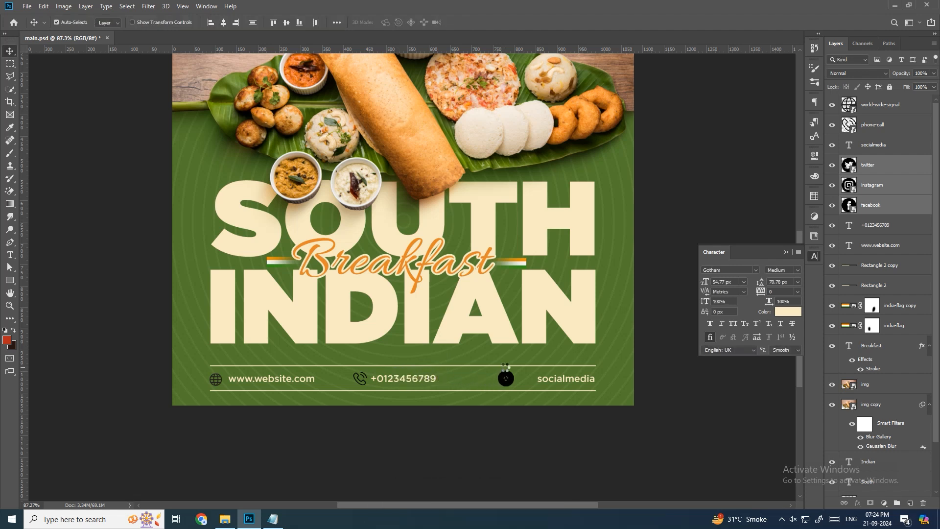
- Move the Facebook icon left away from the stack and distribute the three social icons evenly in a row
left_click(876, 206)
key("shift+Left")
key("shift+Left")
key("shift+Left")
key("shift+Left")
key("shift+Left")
key("shift+Left")
key("shift+Left")
key("shift+Left")
key("shift+Left")
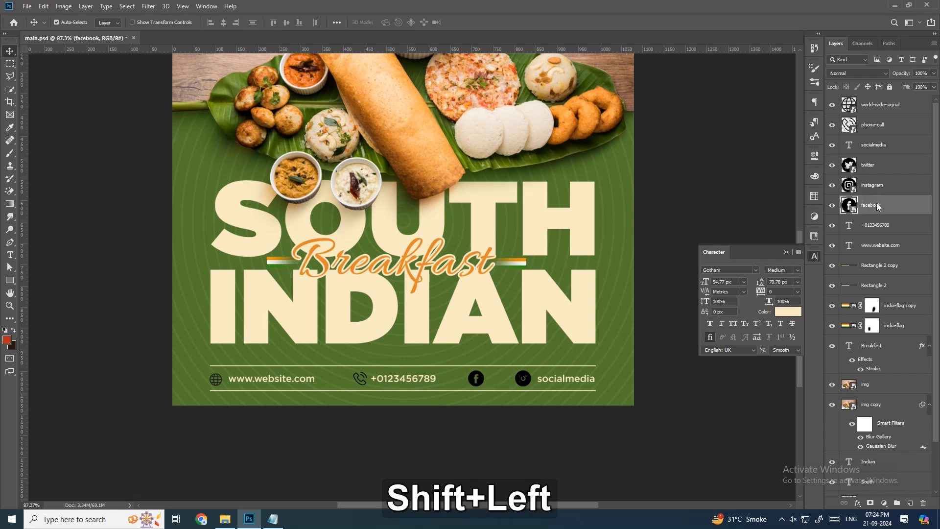
left_click(877, 169, "shift")
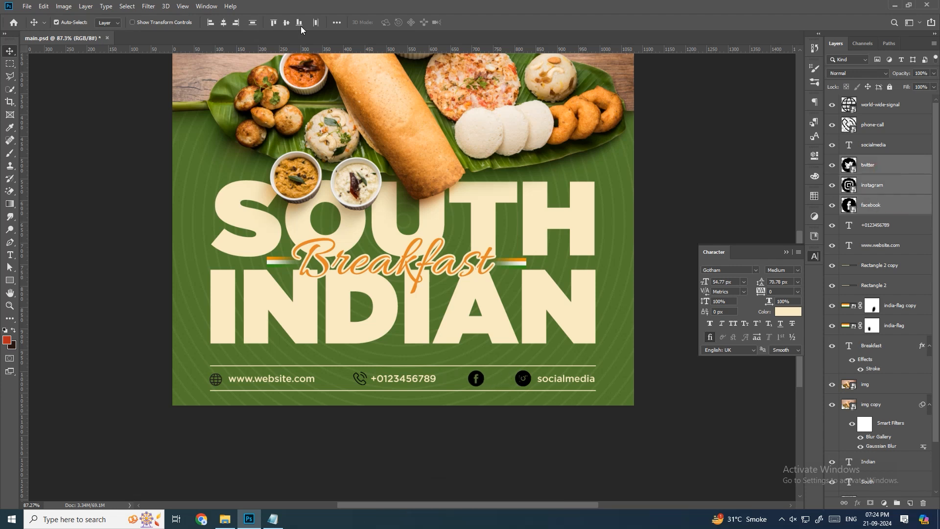
left_click(315, 23)
- Shift the Facebook icon right to tighten the row and redistribute the three social icons evenly
left_click(484, 382)
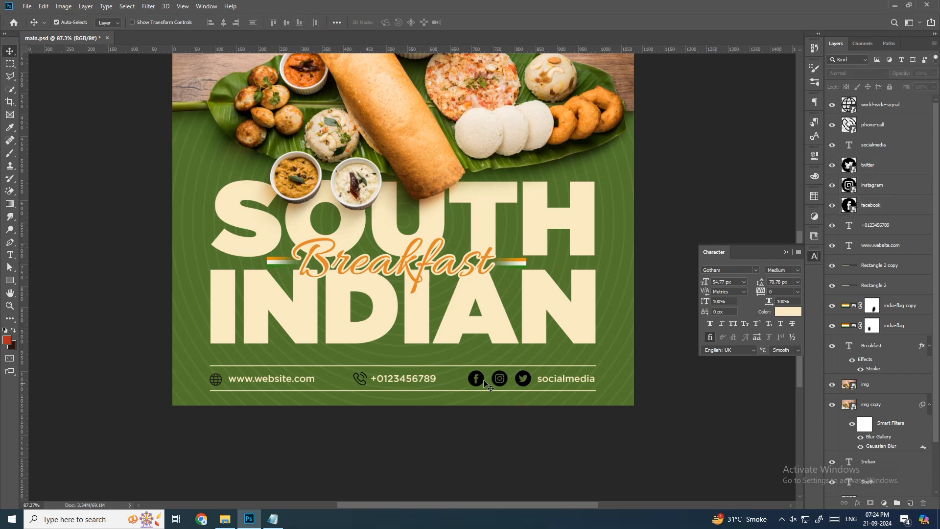
key("Right")
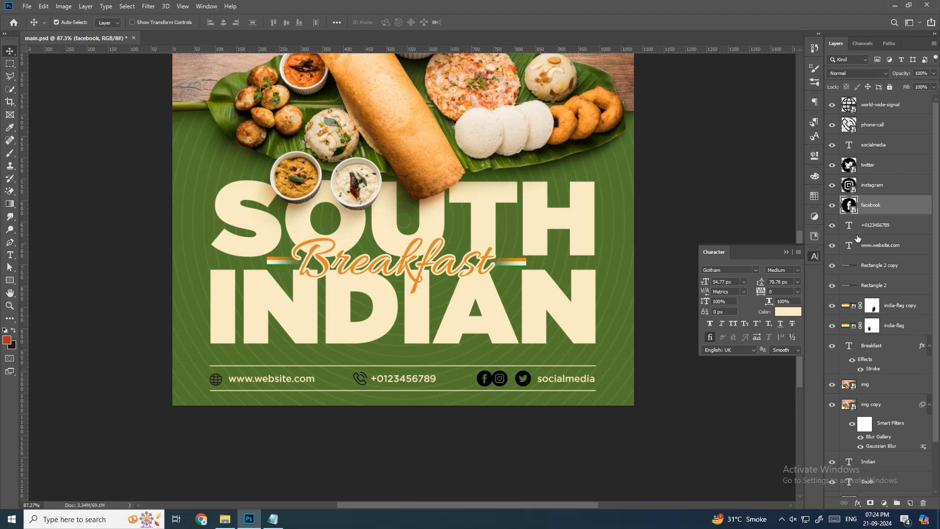
left_click(874, 165, "shift")
left_click(316, 23)
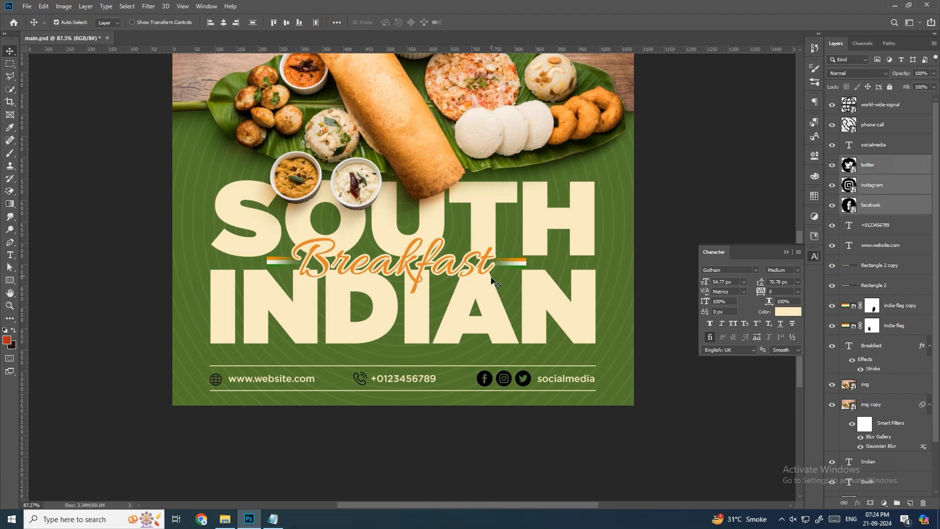
- Apply a Color Overlay to the Twitter icon using the cream colour sampled from the INDIAN headline
key("alt")
left_click(908, 184)
left_click(907, 169)
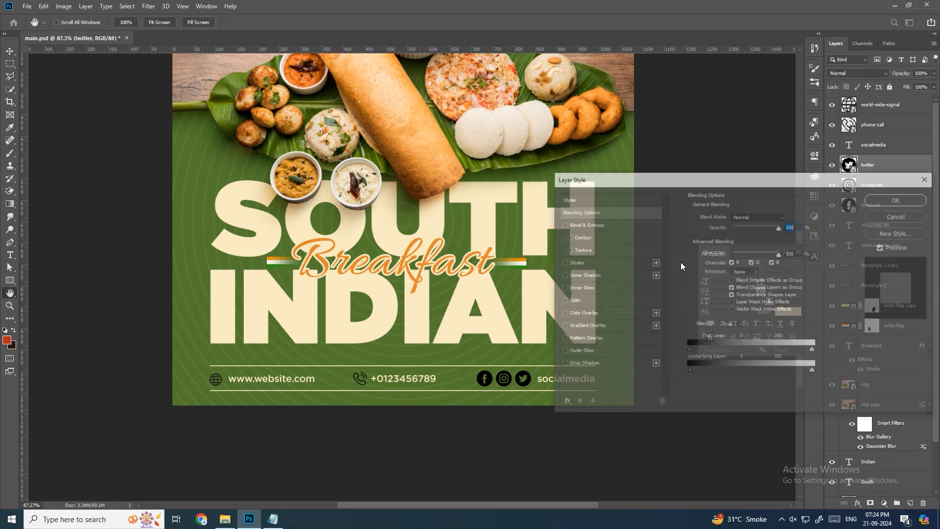
left_click(586, 312)
left_click(787, 218)
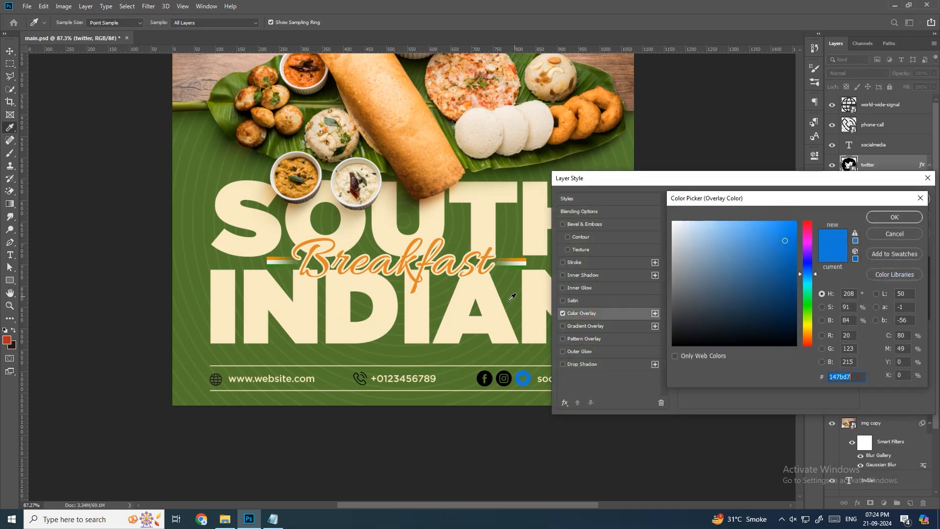
left_click(490, 309)
left_click(894, 217)
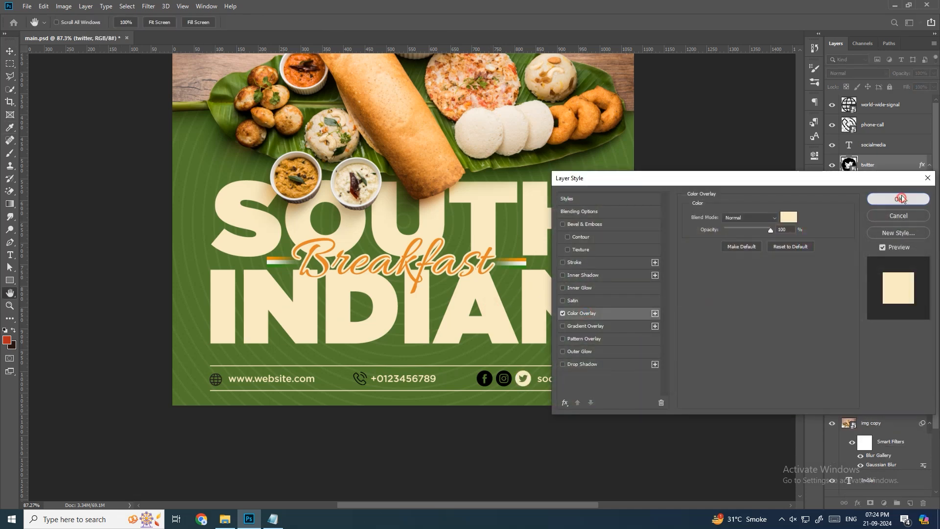
left_click(871, 198)
- Copy the Twitter icon's cream overlay effect to the Instagram, Facebook, phone and globe icons
left_click_drag(865, 179, 874, 242)
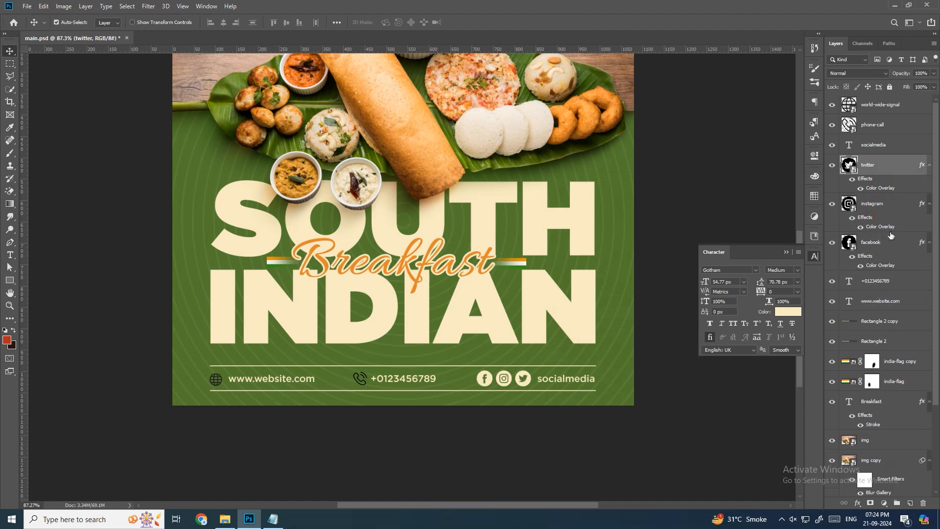
left_click_drag(887, 182, 888, 108)
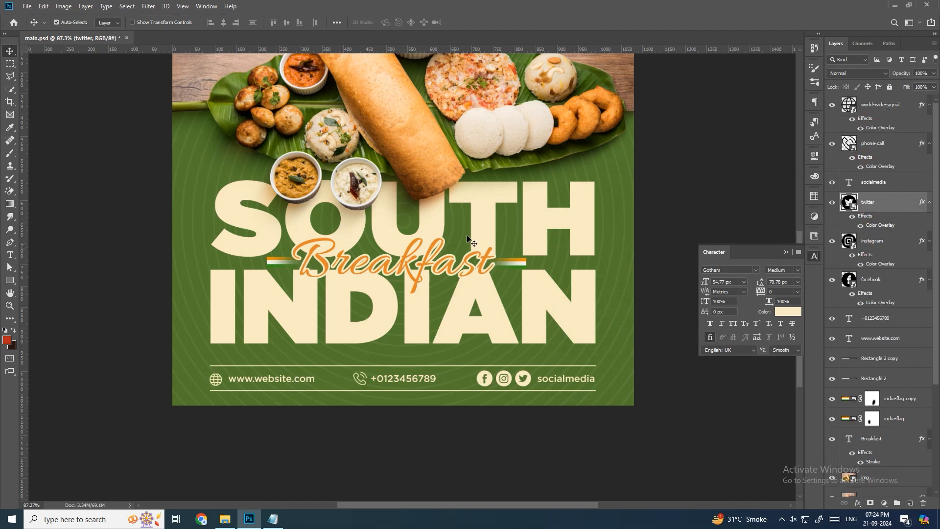
left_click(787, 252)
- Scale the three social icons from their centre to about 93.35% and nudge them right towards the socialmedia text
scroll(596, 345, "up", 1)
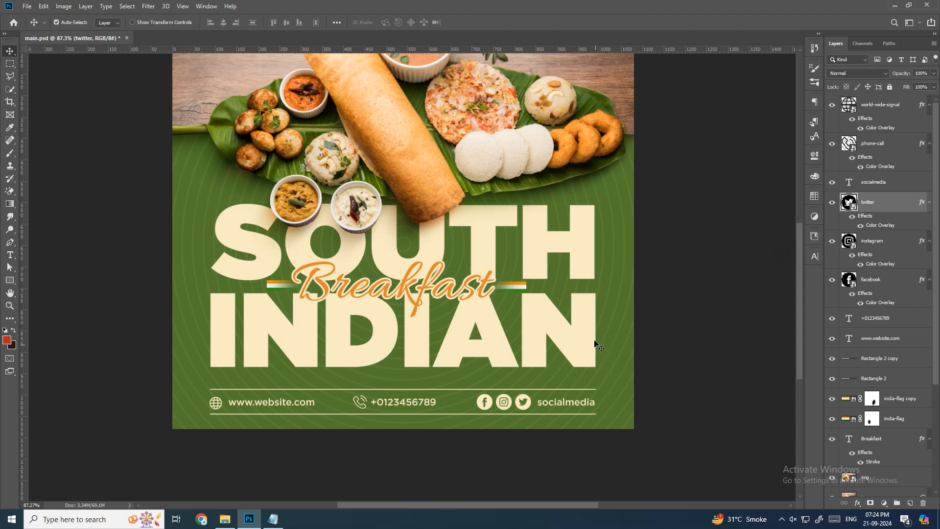
left_click(876, 279, "shift")
key("ctrl+t")
left_click_drag(531, 392, 529, 392)
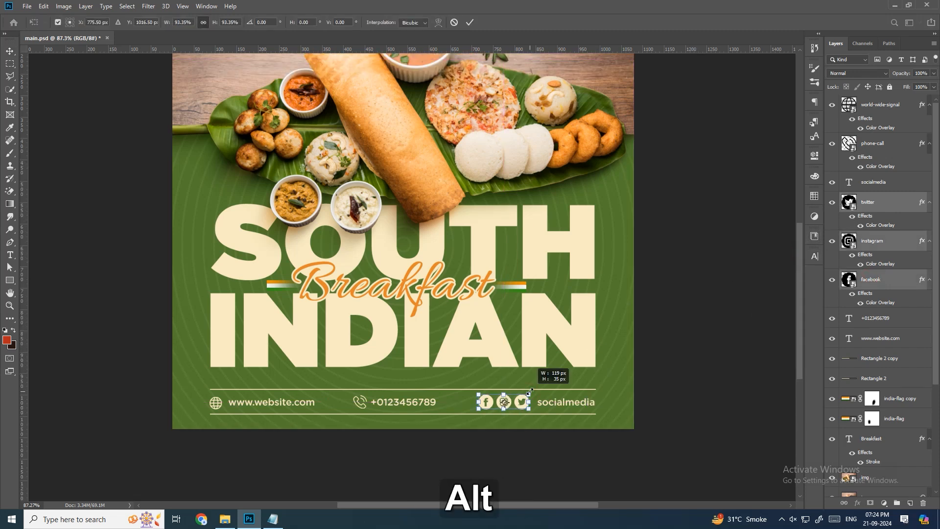
key("Return")
key("Right")
key("Right")
key("Right")
key("Right")
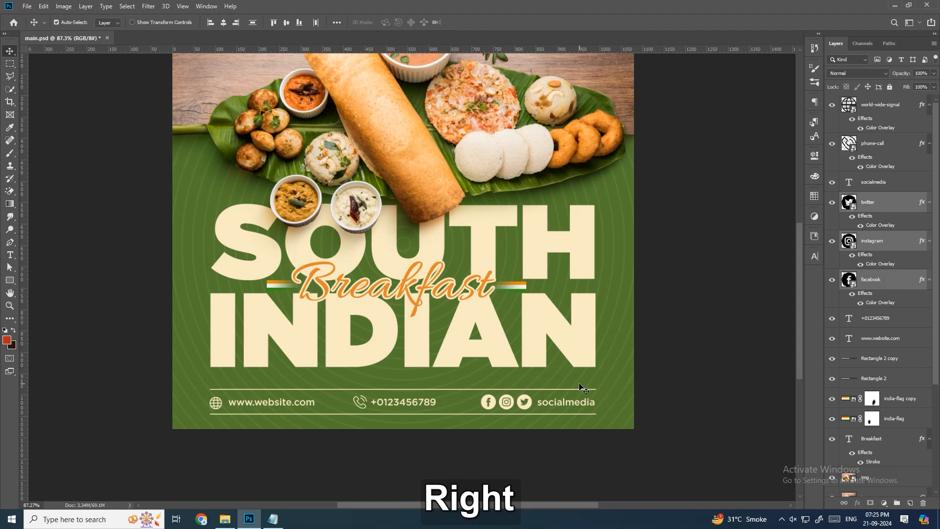
- Apply the Sharpen More filter to the food image
scroll(557, 299, "up", 5)
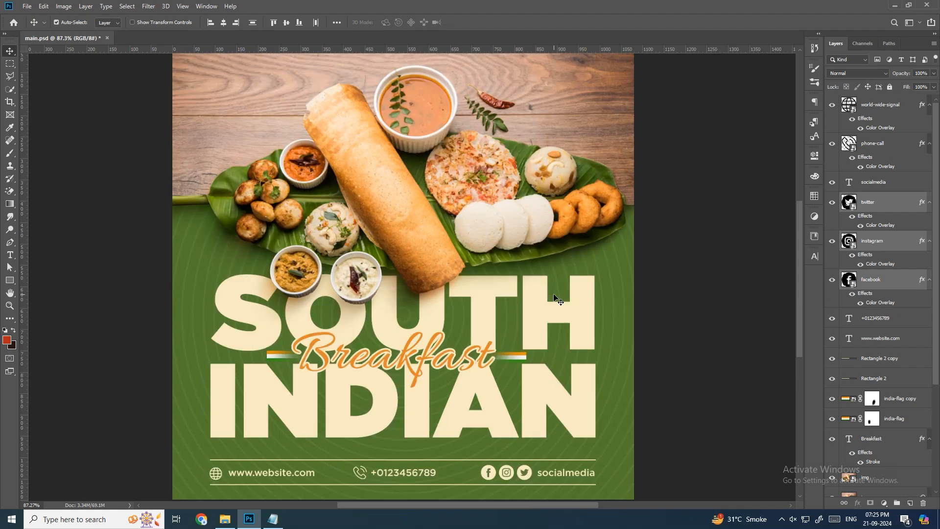
left_click(478, 242)
scroll(478, 242, "up", 1)
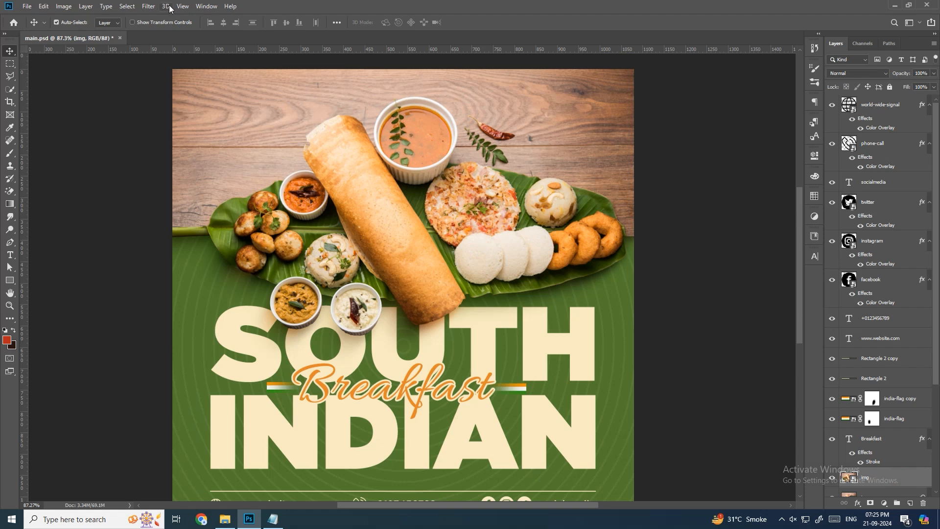
left_click(148, 5)
mouse_move(258, 173)
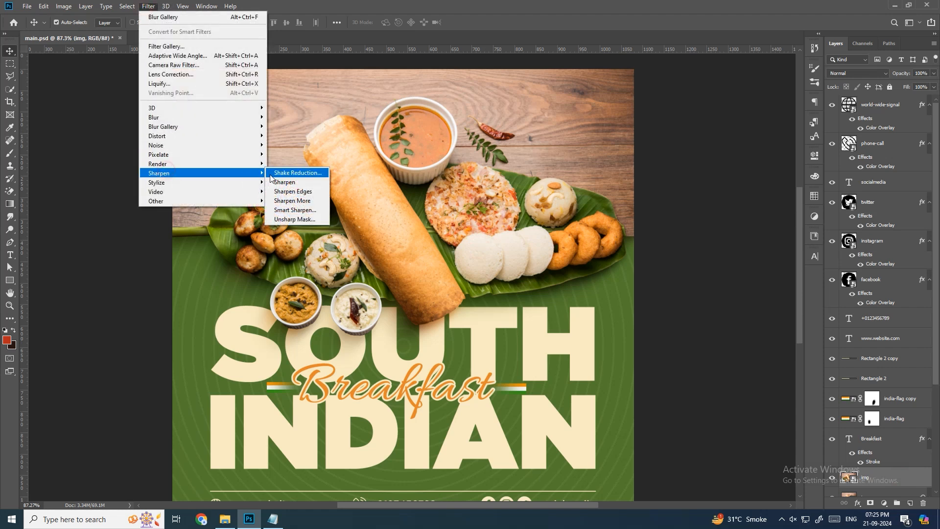
left_click(290, 201)
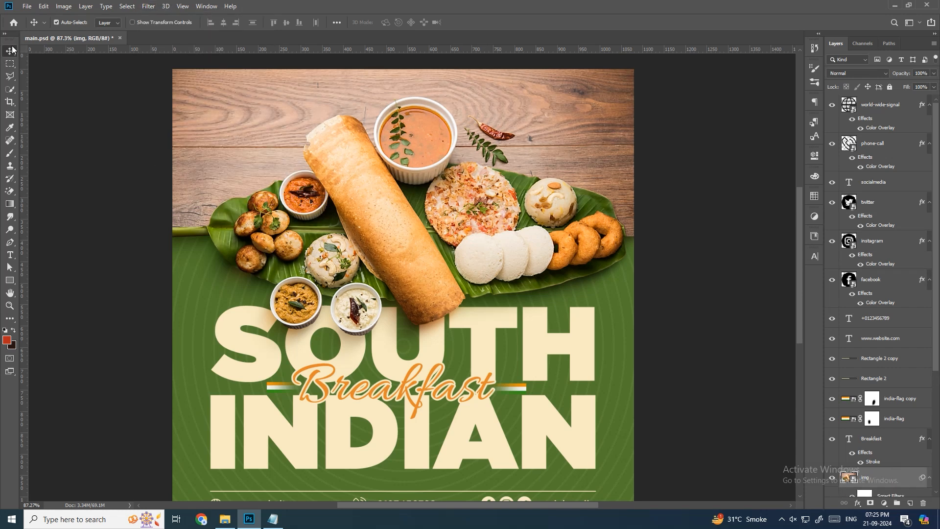
- Add a Curves adjustment layer above the food image and raise the highlights of the RGB curve slightly
left_click(883, 503)
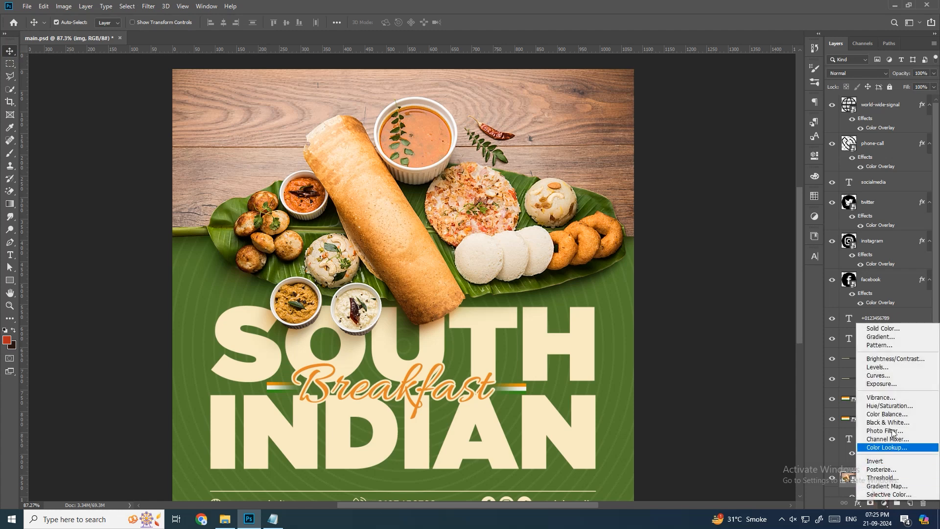
left_click(897, 380)
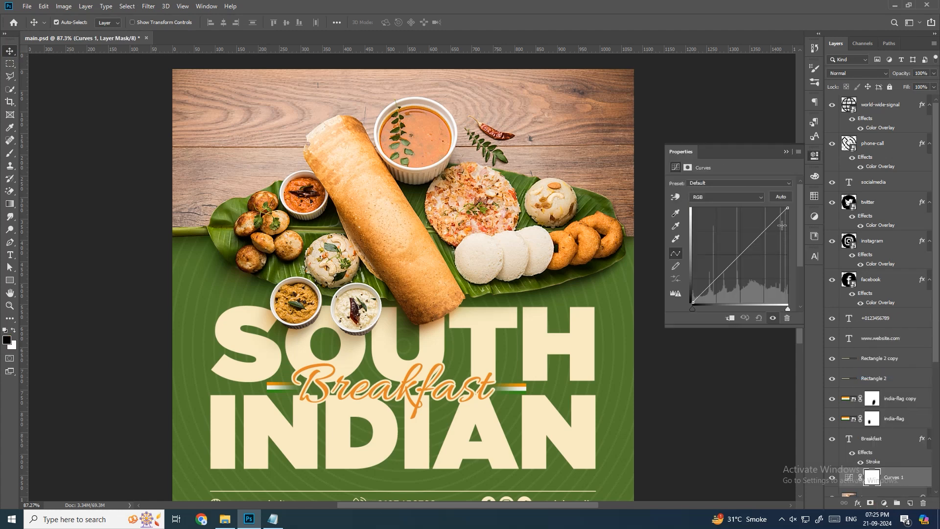
left_click(771, 225)
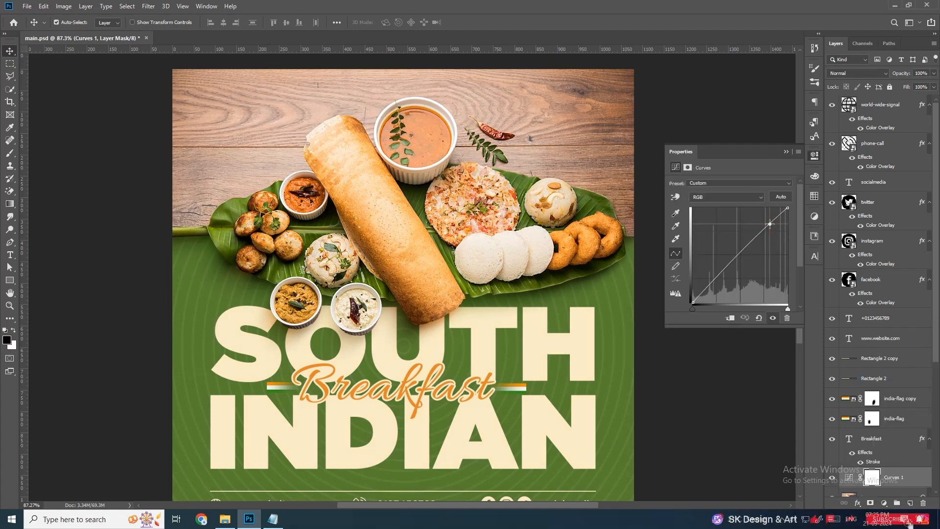
left_click_drag(769, 224, 770, 223)
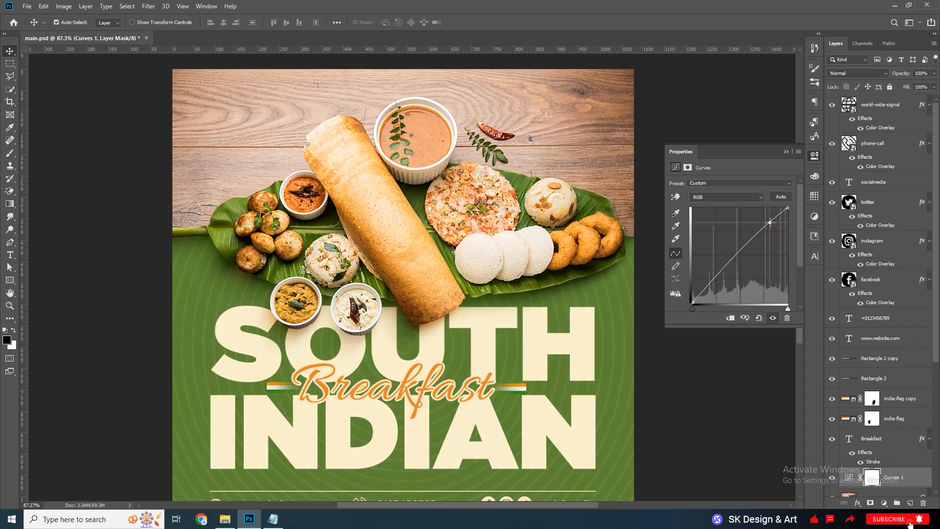
- Lower the midtones of the RGB curve slightly, clip the Curves adjustment to the food image, and compare the design with and without it
left_click_drag(735, 256, 738, 256)
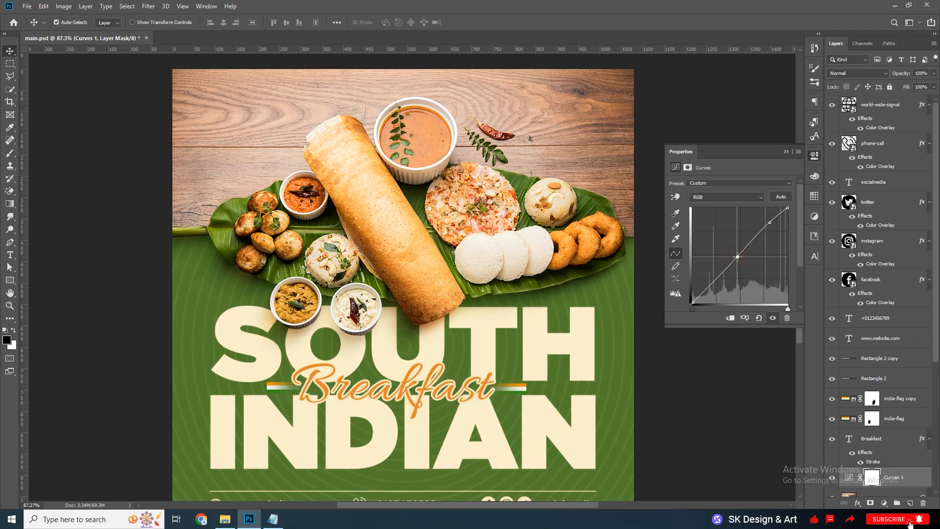
left_click(786, 152)
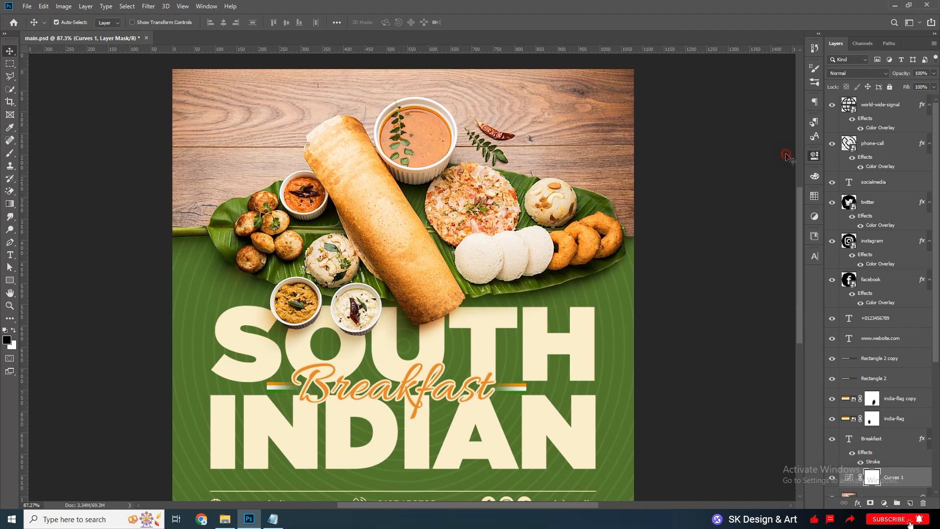
key("ctrl+alt+g")
scroll(582, 245, "down", 2)
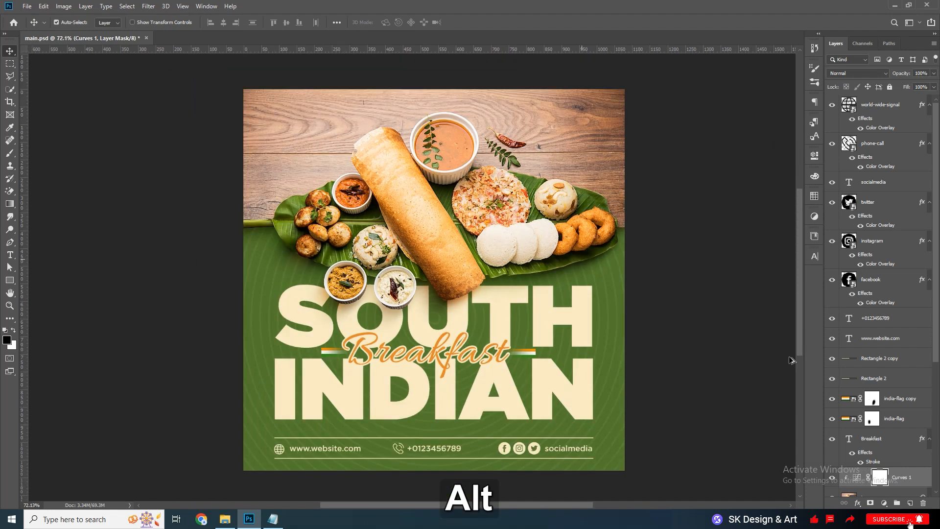
scroll(860, 342, "down", 4)
left_click(832, 281)
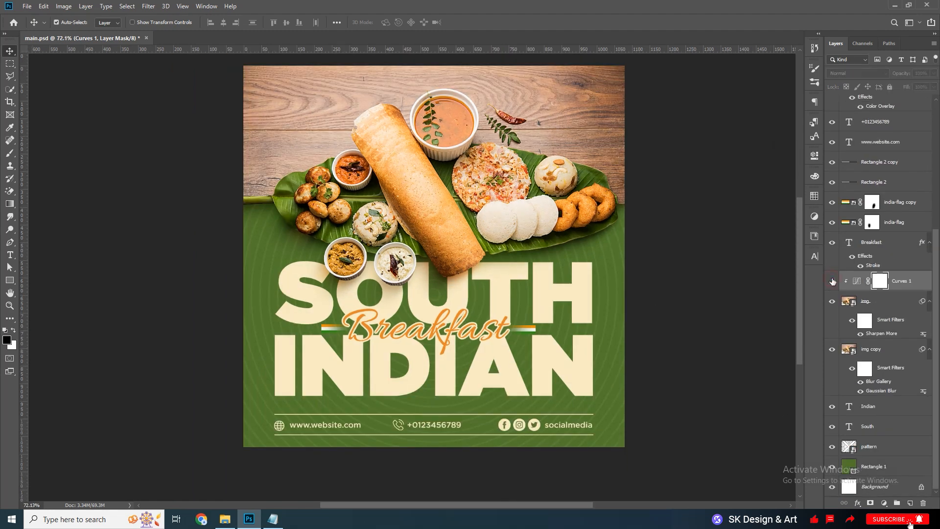
left_click(832, 281)
left_click_drag(550, 239, 537, 243)
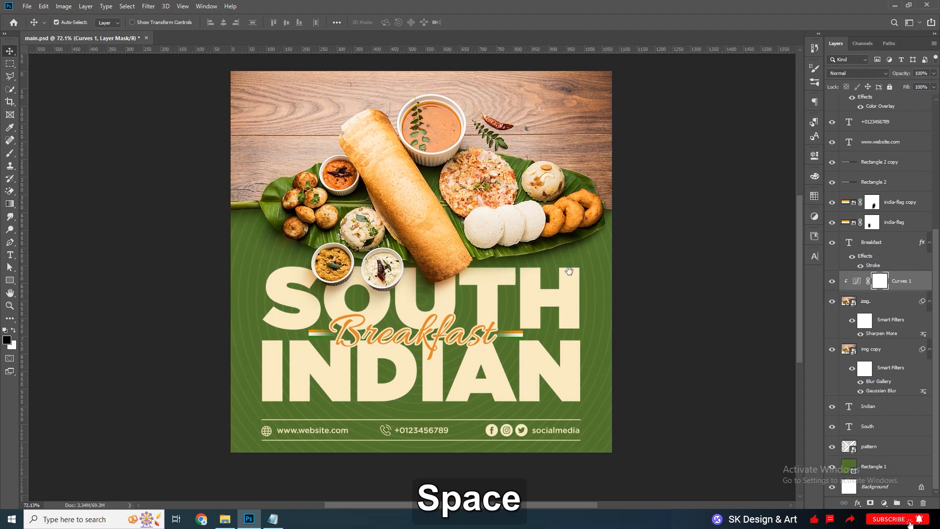
scroll(588, 327, "up", 1)
key("ctrl+KP_0")
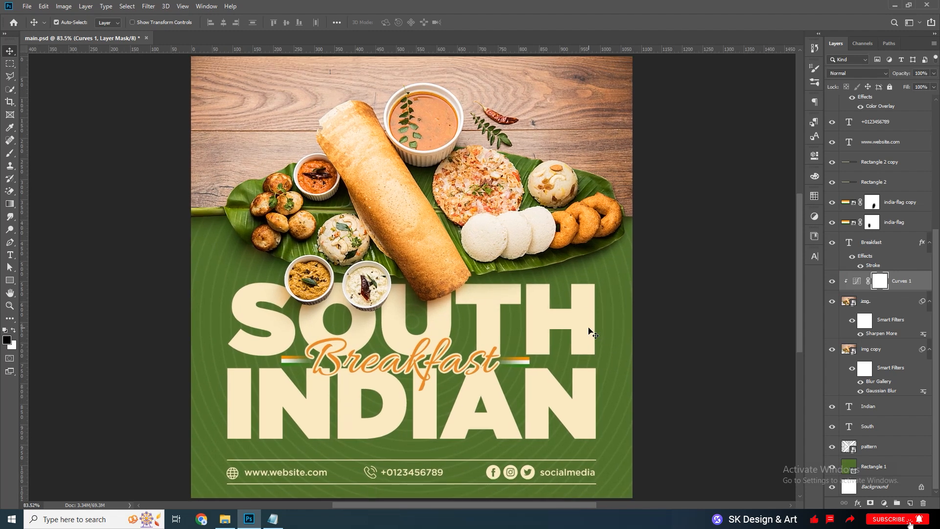
- Nudge all the footer icons and contact texts up slightly between the two divider lines, leaving the lines in place
scroll(877, 363, "up", 4)
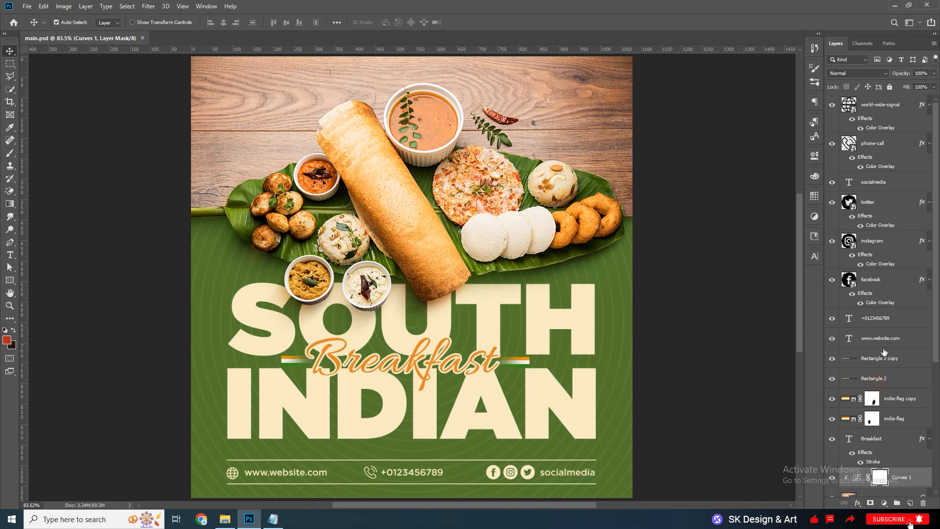
left_click(878, 378)
left_click(881, 339)
left_click(884, 183, "shift")
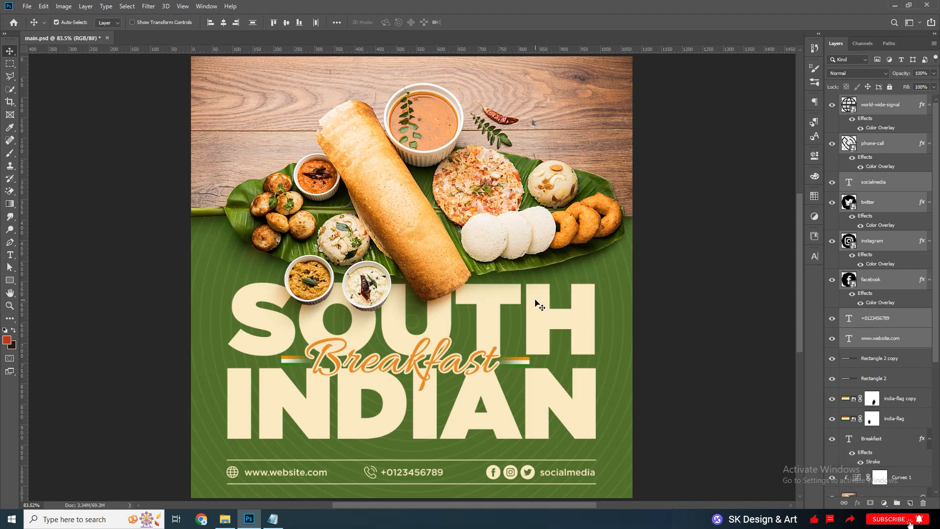
key("Up")
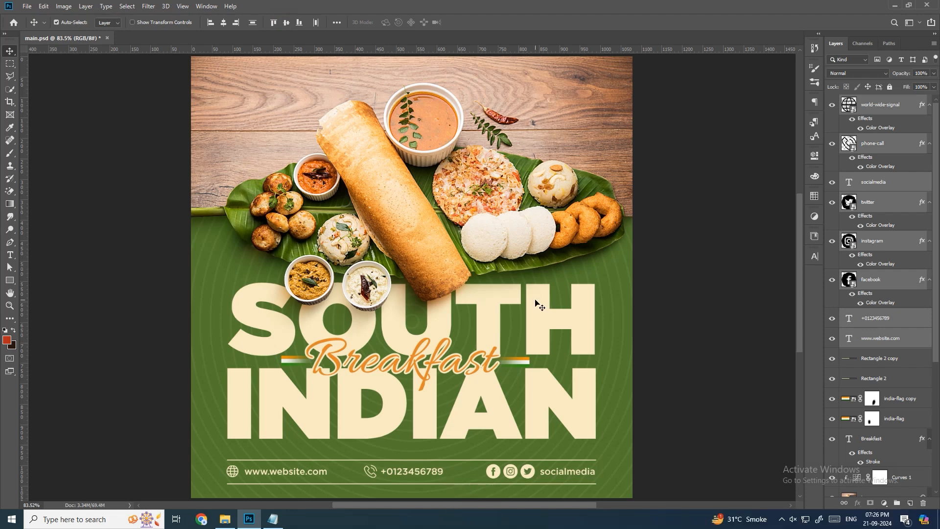
left_click(705, 342)
scroll(546, 269, "down", 1)
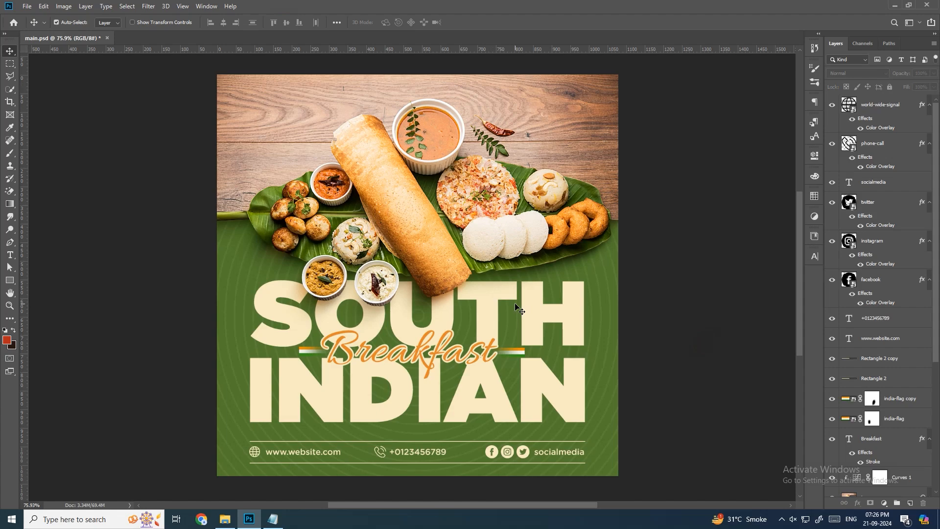
key("ctrl")
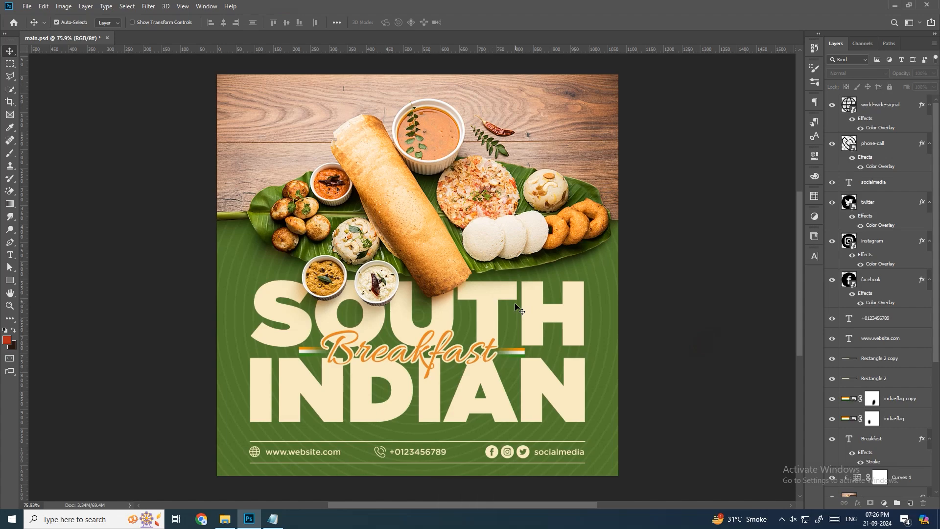